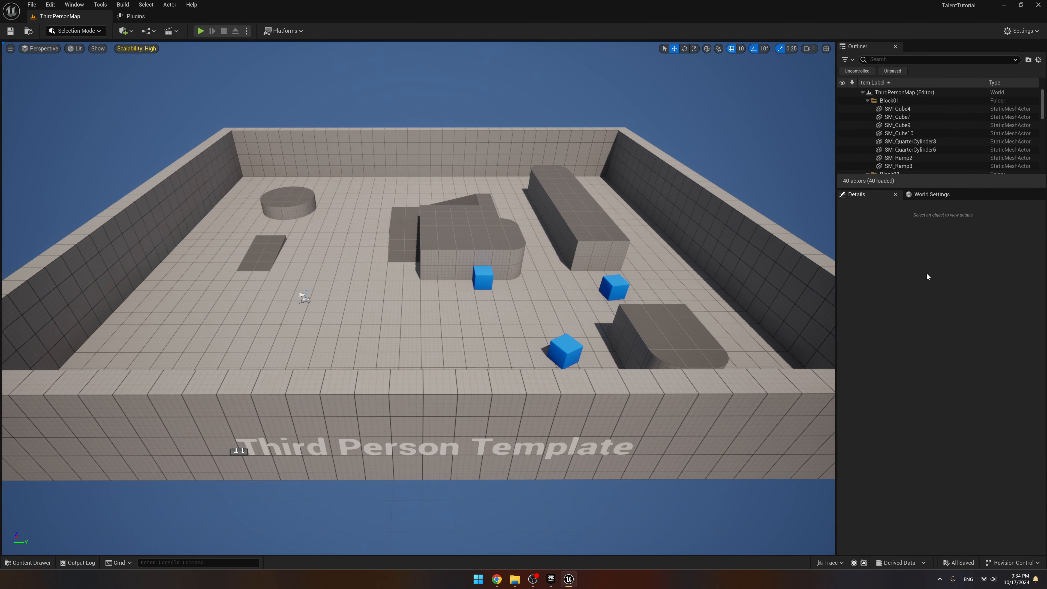
Enable the CelpecTalent plugin and restart the editor so that it takes effect.
{"action": "left_click", "coordinate": [50, 5]}
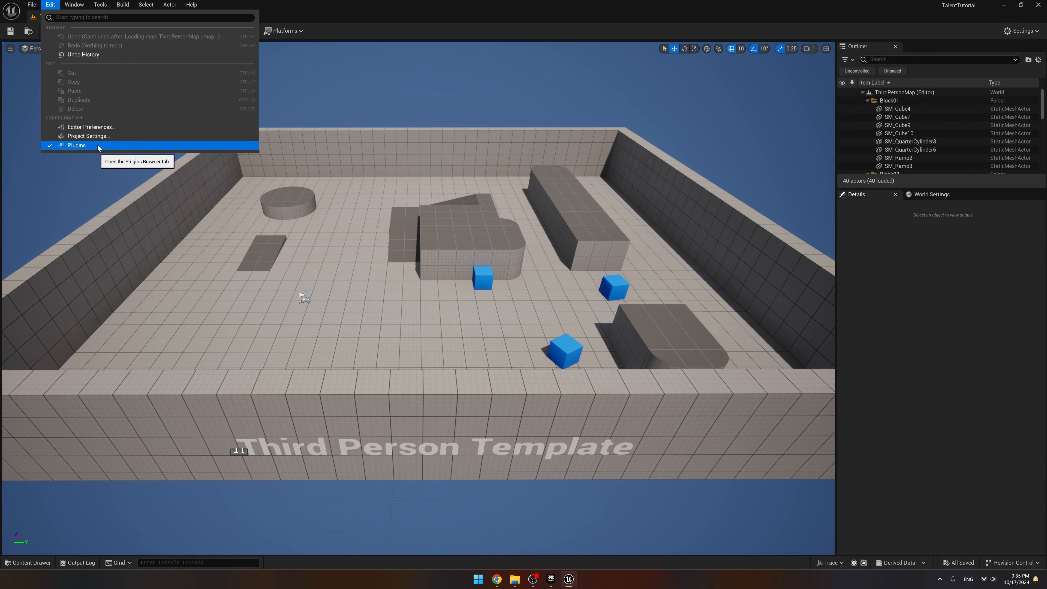
{"action": "left_click", "coordinate": [99, 148]}
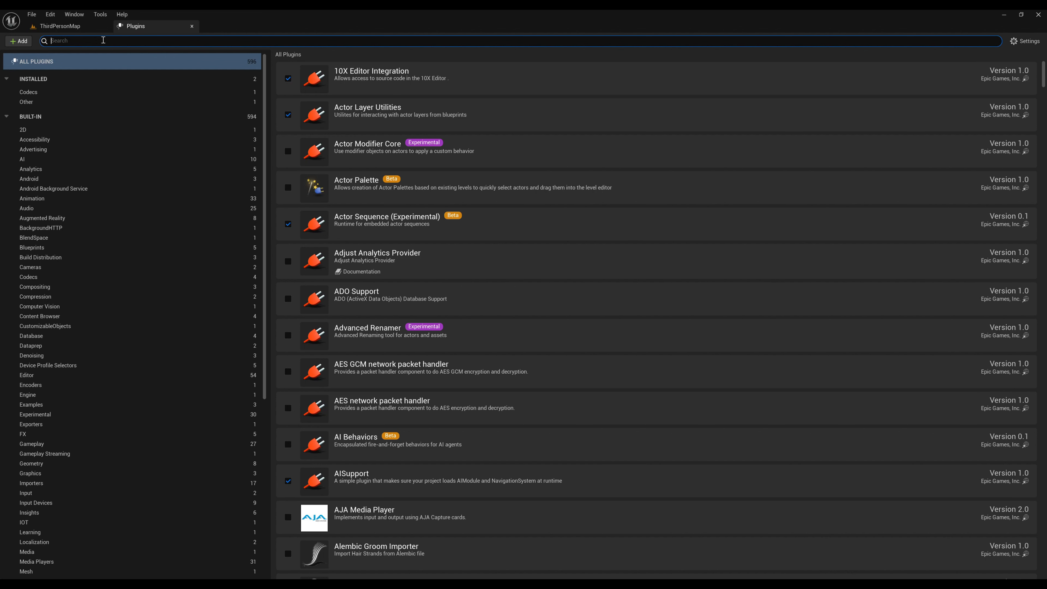
{"action": "type", "text": "talent"}
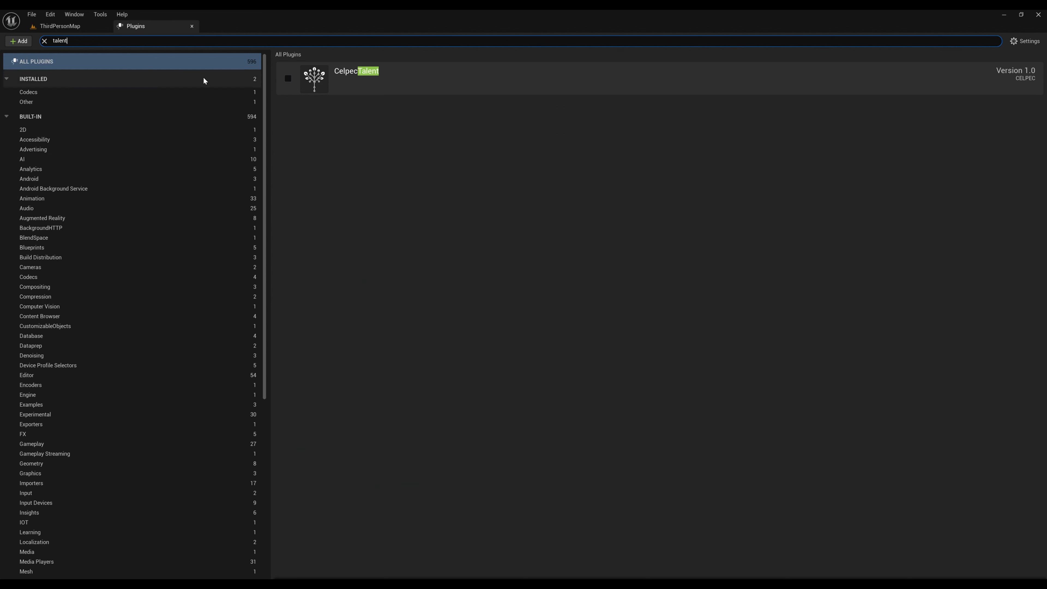
{"action": "left_click", "coordinate": [288, 78]}
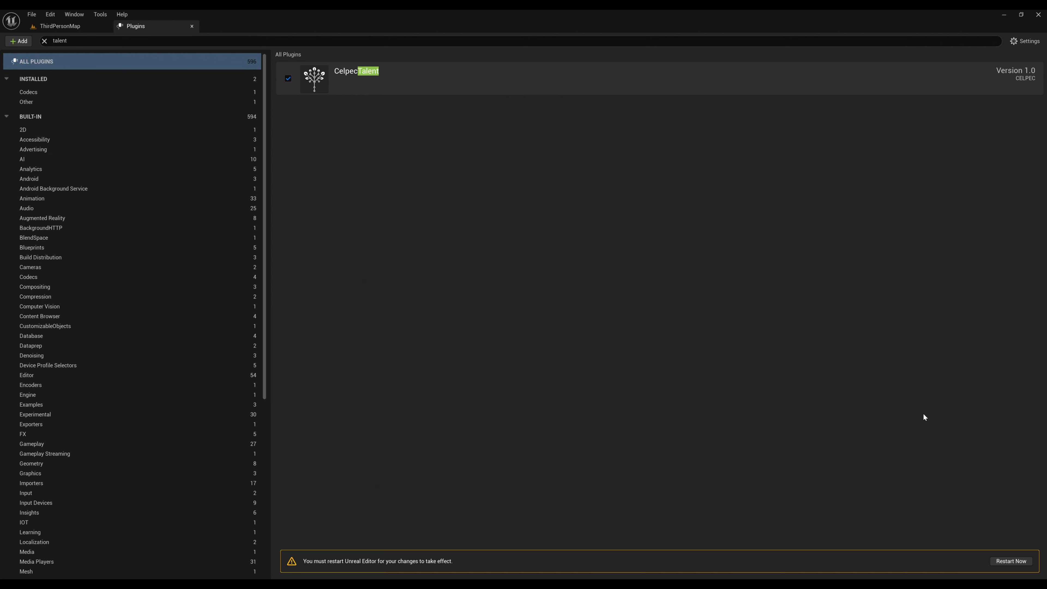
{"action": "left_click", "coordinate": [1010, 561]}
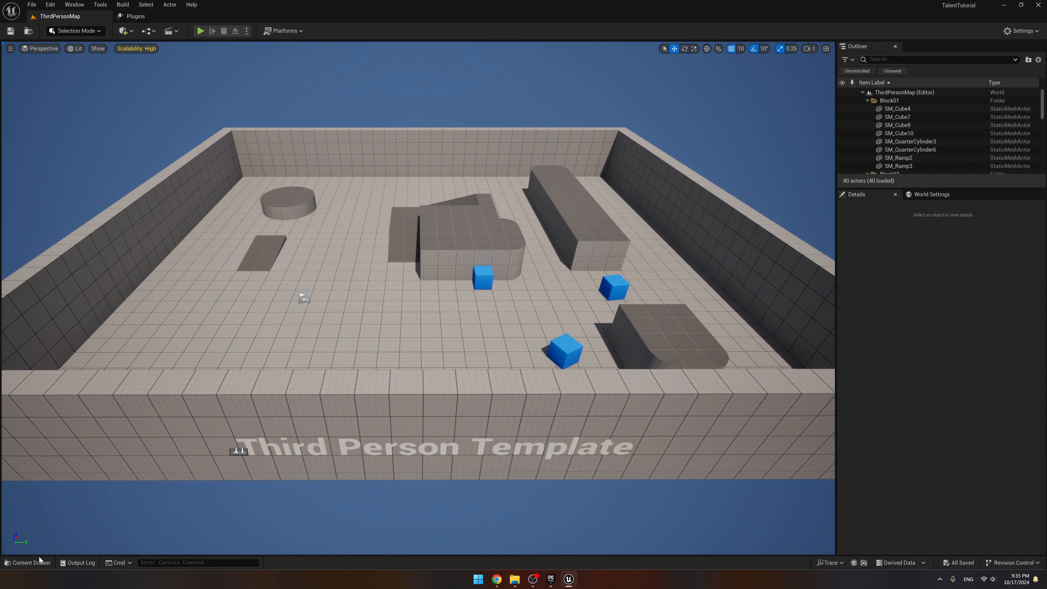
Create a folder named TalentTutorial in the project's Content folder and open it.
{"action": "left_click", "coordinate": [25, 563]}
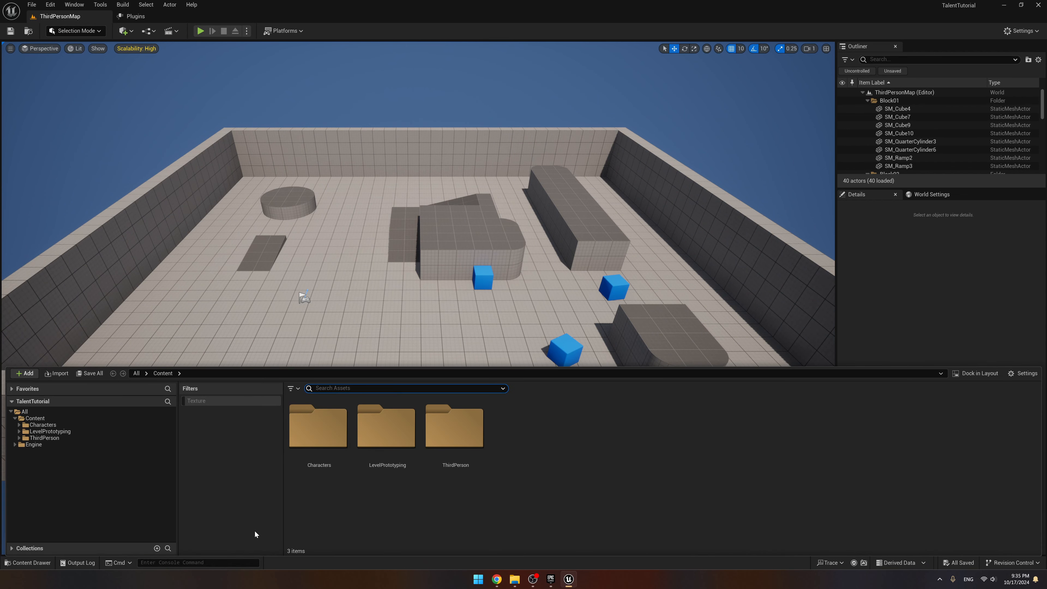
{"action": "right_click", "coordinate": [627, 444]}
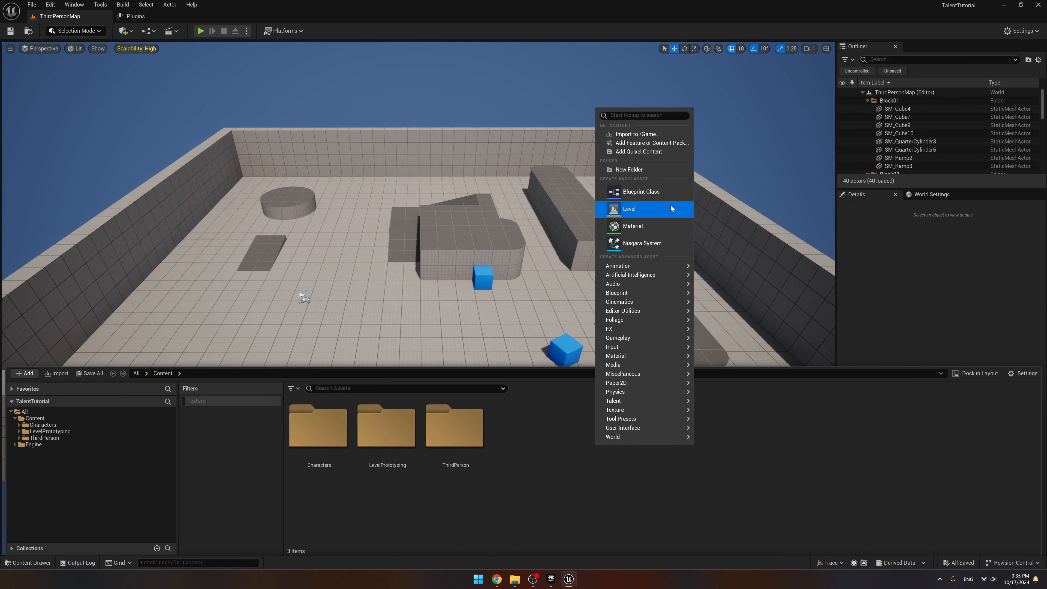
{"action": "left_click", "coordinate": [668, 171]}
{"action": "type", "text": "Talent"}
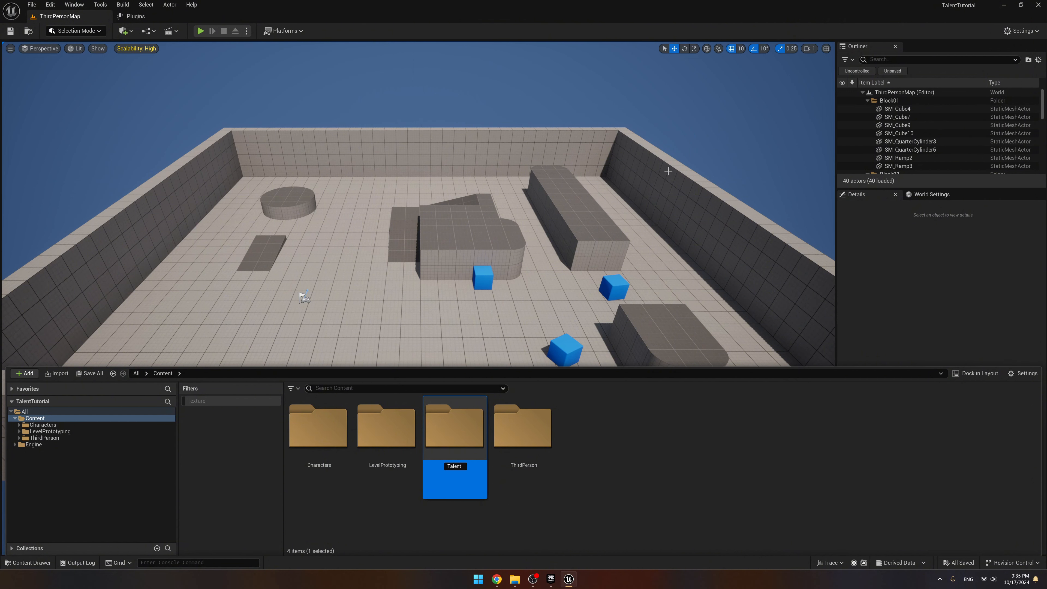
{"action": "type", "text": "Tutorial"}
{"action": "key", "text": "Return"}
{"action": "key", "text": "Return"}
Create a Talent Graph asset in the TalentTutorial folder, keep its default name, and open it for editing.
{"action": "right_click", "coordinate": [404, 451]}
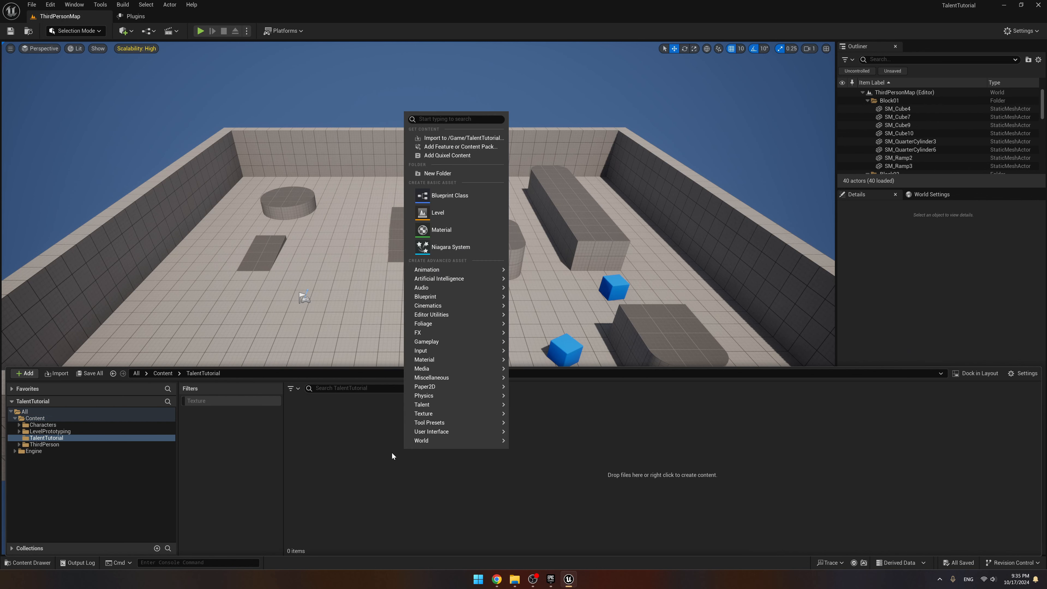
{"action": "mouse_move", "coordinate": [433, 406]}
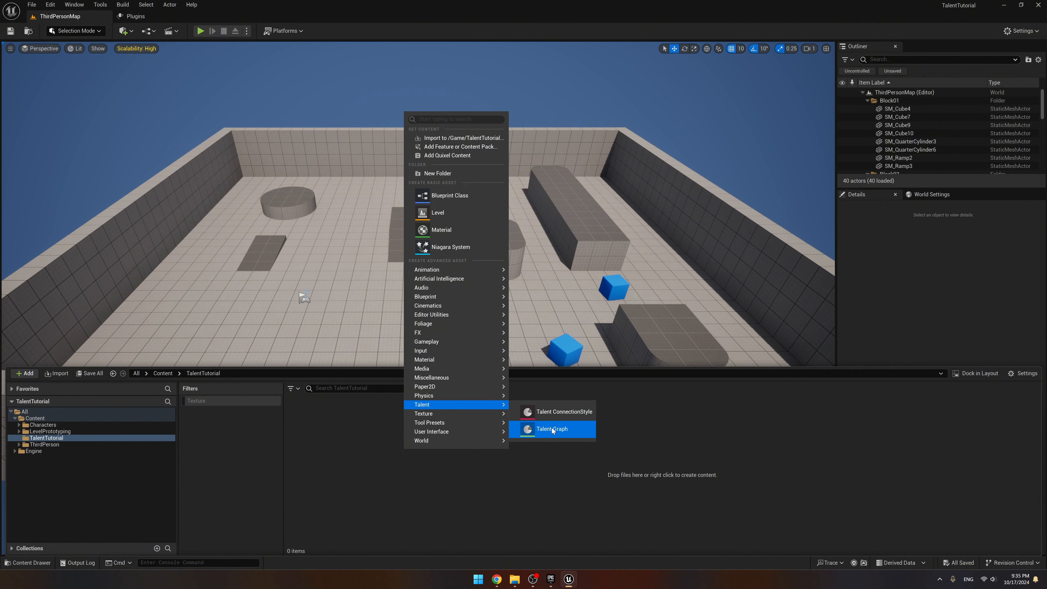
{"action": "left_click", "coordinate": [573, 431]}
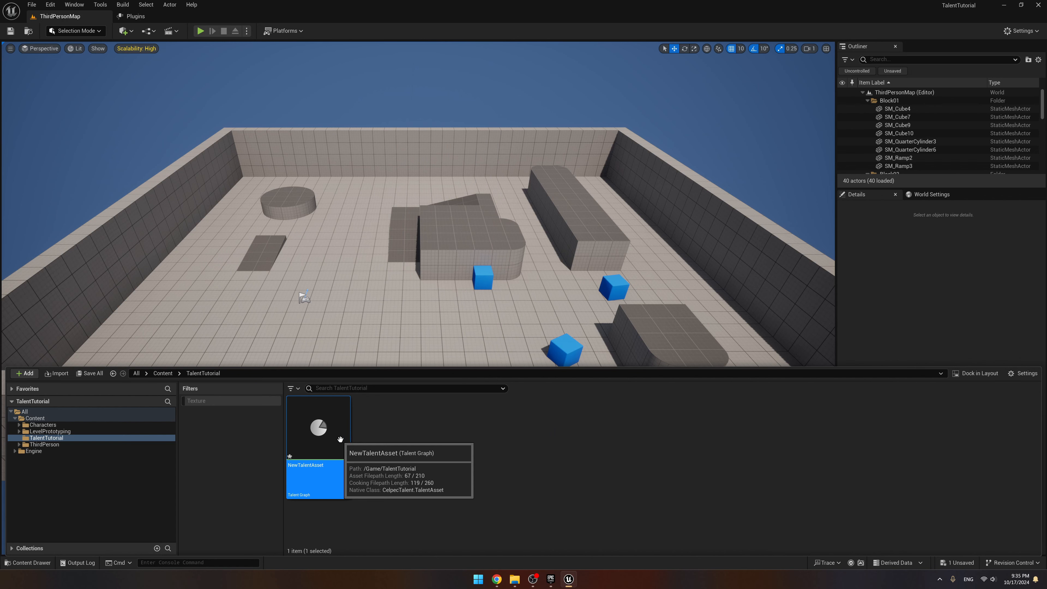
{"action": "double_click", "coordinate": [318, 429]}
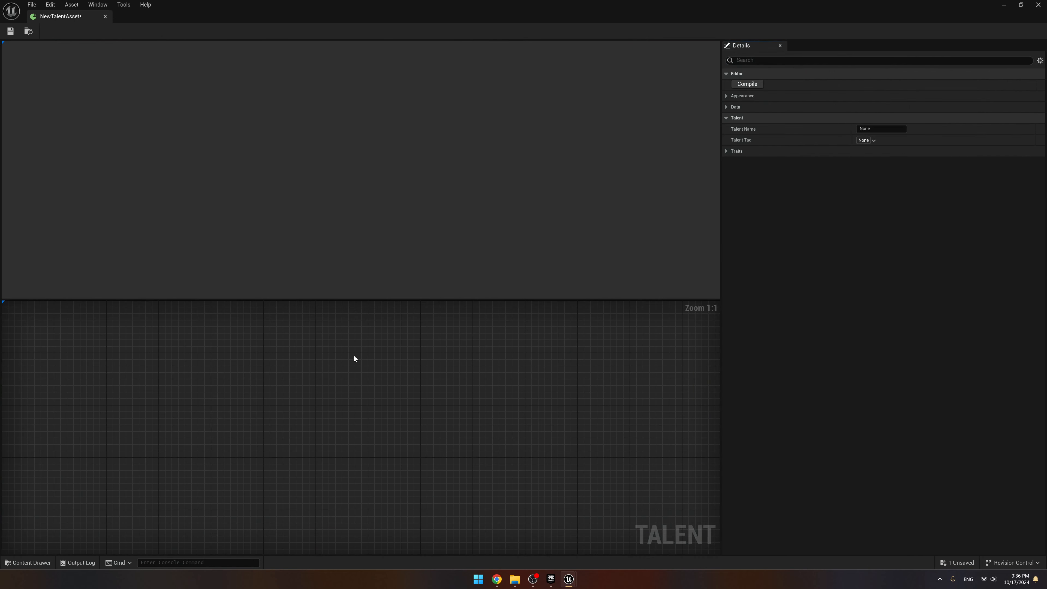
Add a TalentNode to the talent graph and move it to a node position of about 640, 128.
{"action": "right_click", "coordinate": [288, 363]}
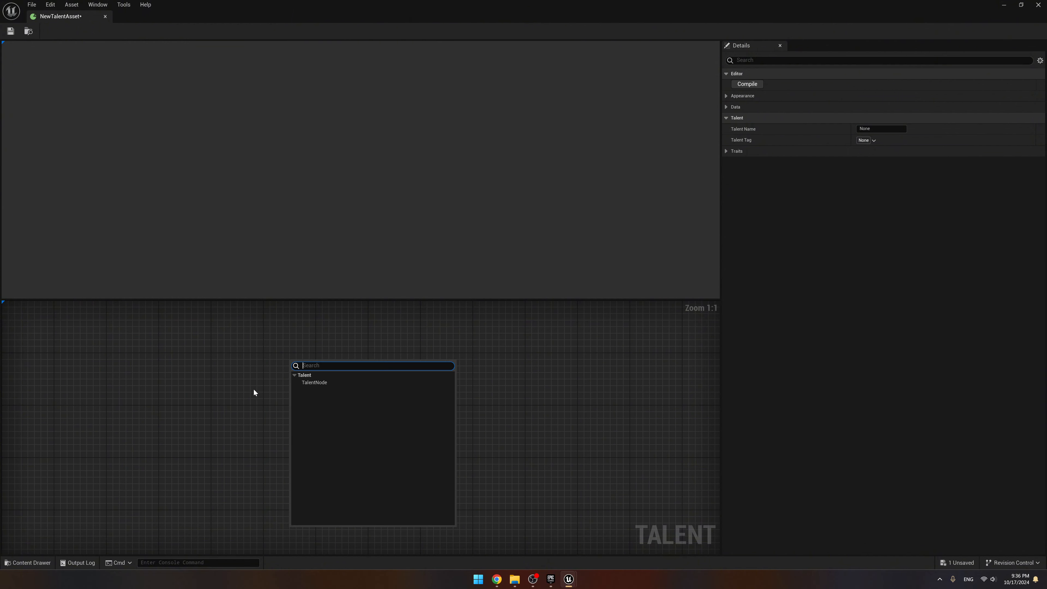
{"action": "left_click", "coordinate": [338, 383]}
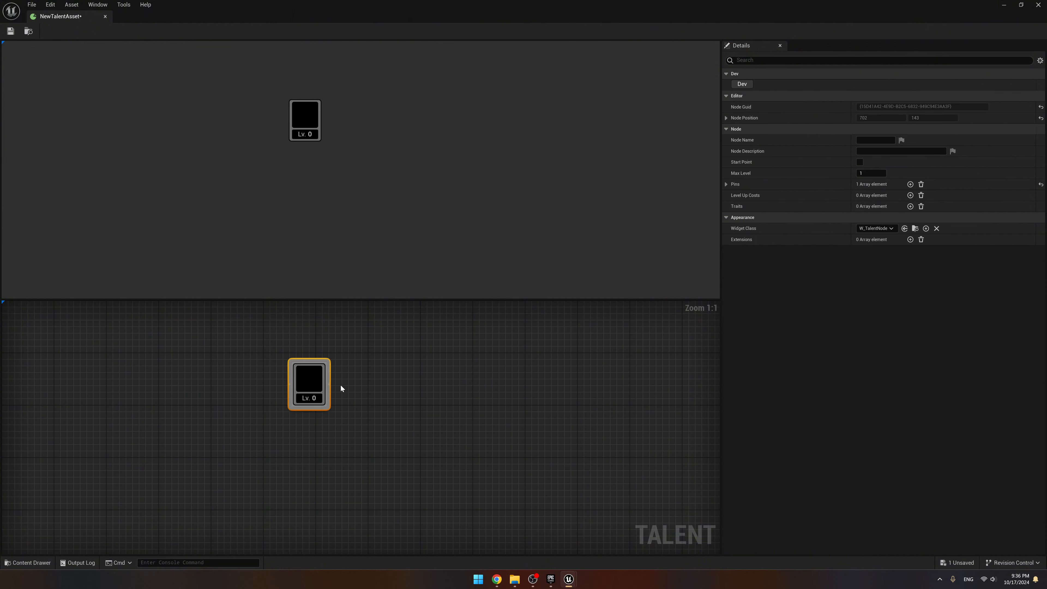
{"action": "left_click_drag", "start_coordinate": [308, 379], "coordinate": [338, 376]}
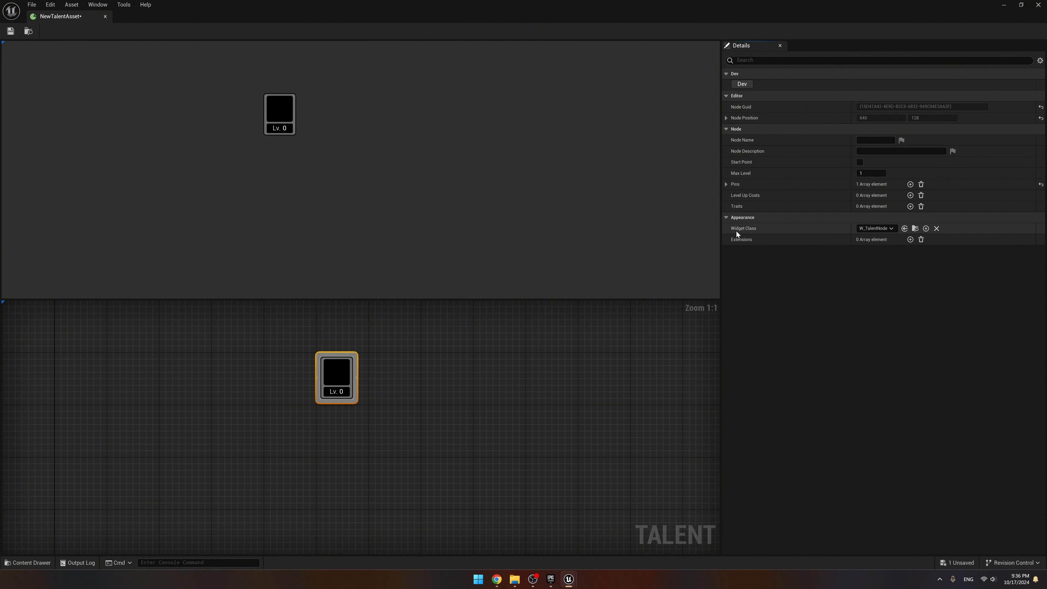
Locate the talent node's W_TalentNode widget class in the plugin content and copy it into the TalentTutorial folder.
{"action": "left_click", "coordinate": [915, 229]}
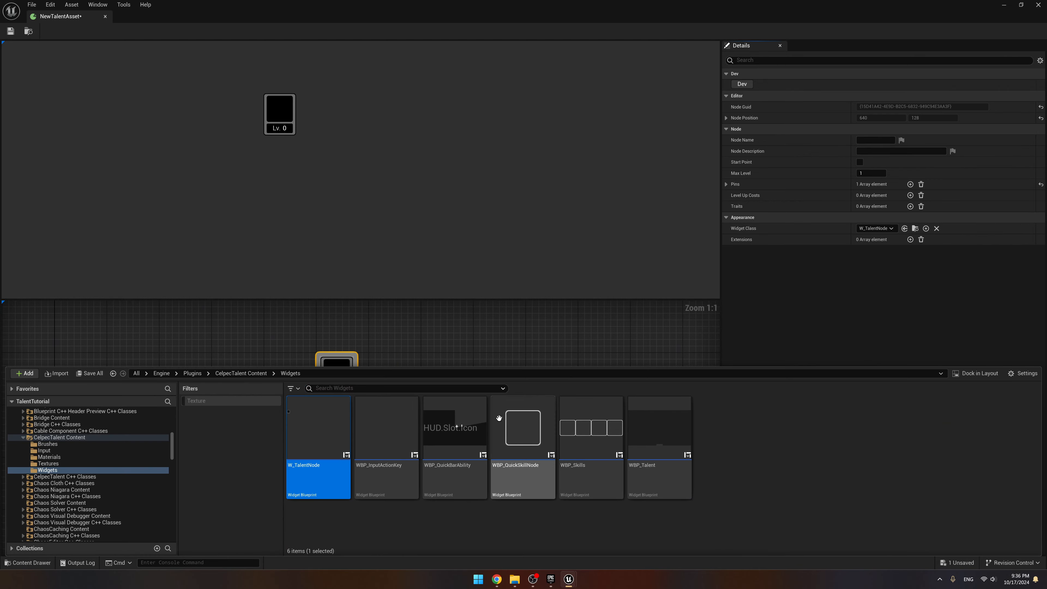
{"action": "double_click", "coordinate": [318, 424]}
{"action": "scroll", "coordinate": [137, 457], "scroll_direction": "up", "scroll_amount": 10}
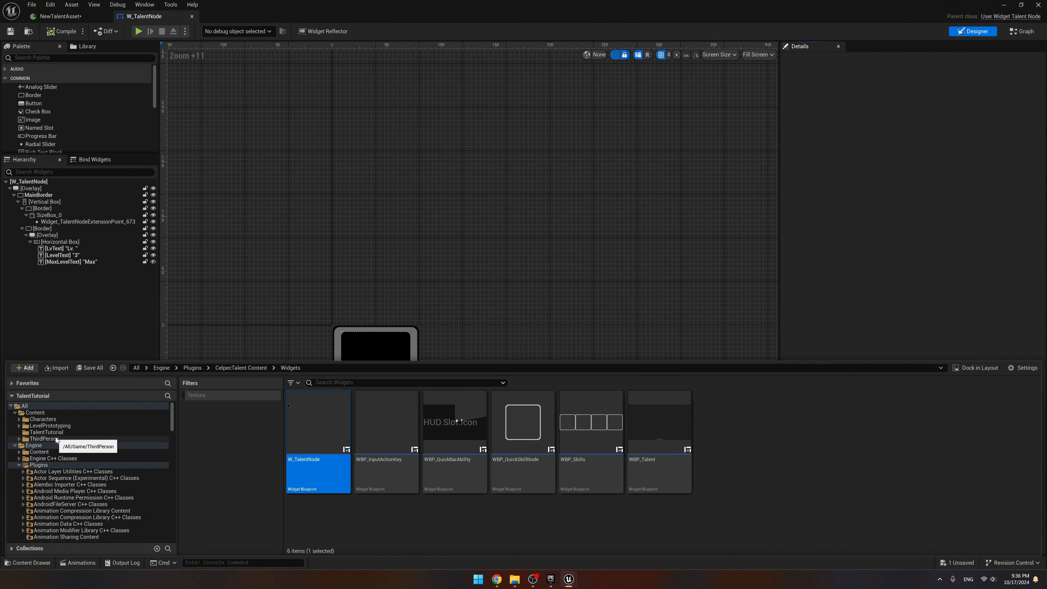
{"action": "left_click_drag", "start_coordinate": [316, 429], "coordinate": [63, 434]}
{"action": "left_click", "coordinate": [93, 452]}
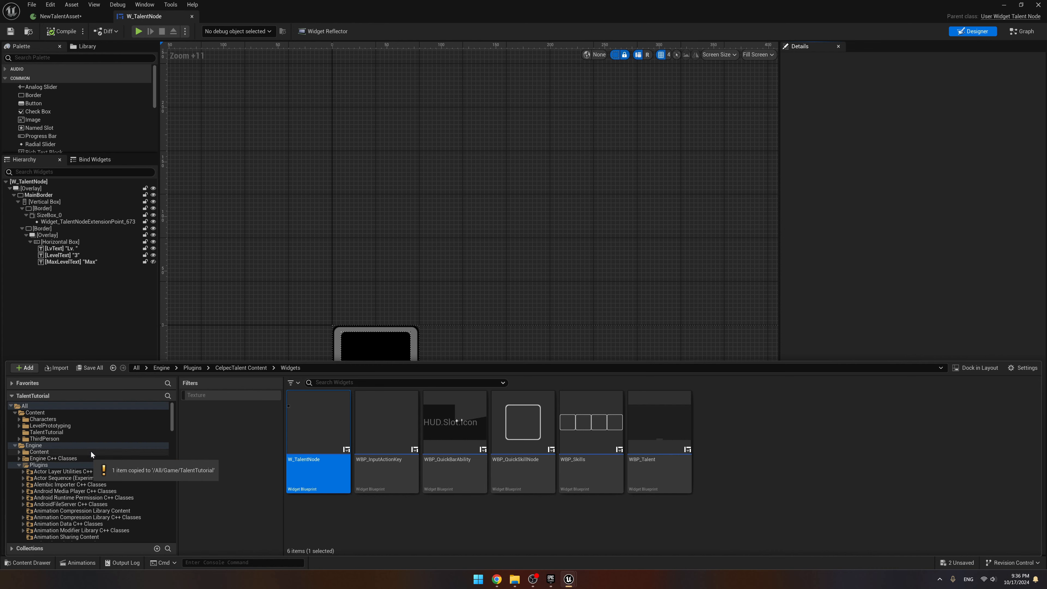
Open the copied W_TalentNode widget from the TalentTutorial folder in the widget designer.
{"action": "left_click", "coordinate": [46, 431]}
{"action": "double_click", "coordinate": [389, 433]}
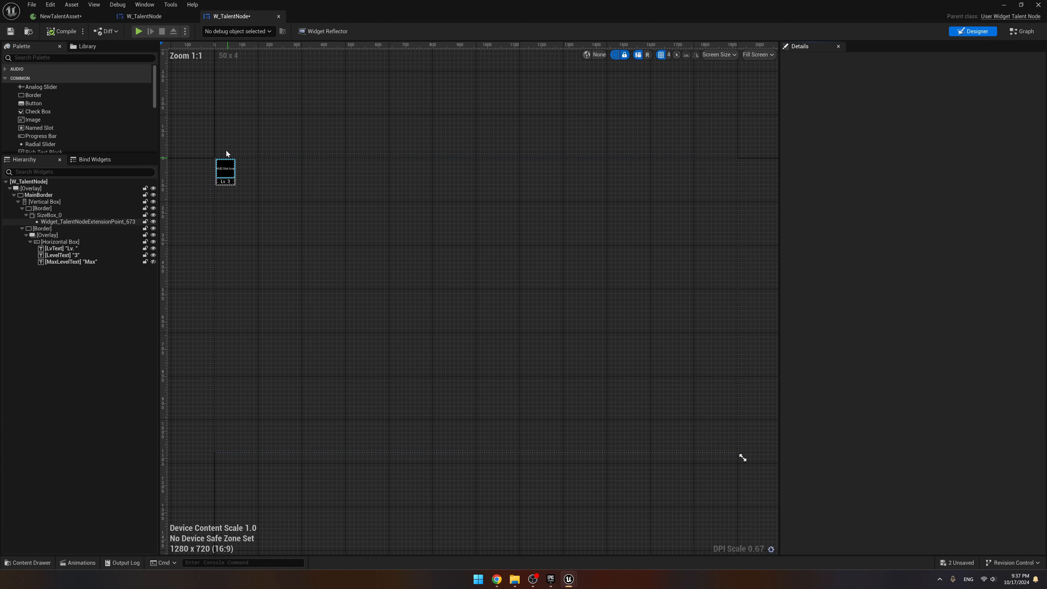
{"action": "scroll", "coordinate": [226, 169], "scroll_direction": "up", "scroll_amount": 6}
{"action": "right_click_drag", "start_coordinate": [227, 169], "coordinate": [320, 215]}
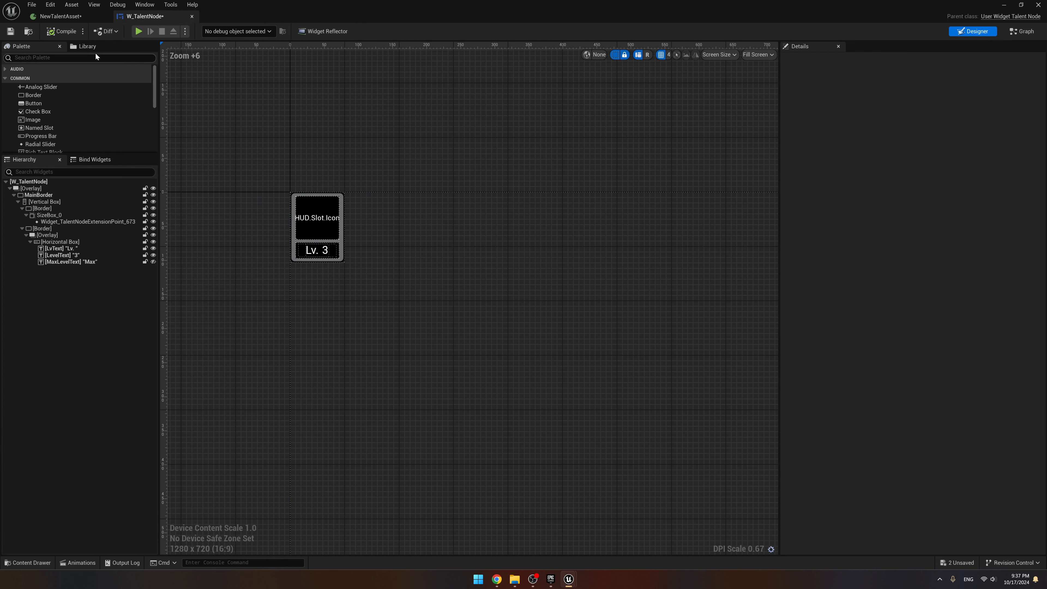
Rename the copied widget blueprint as W_CustomTalentNode.
{"action": "left_click", "coordinate": [32, 33]}
{"action": "left_click", "coordinate": [553, 456]}
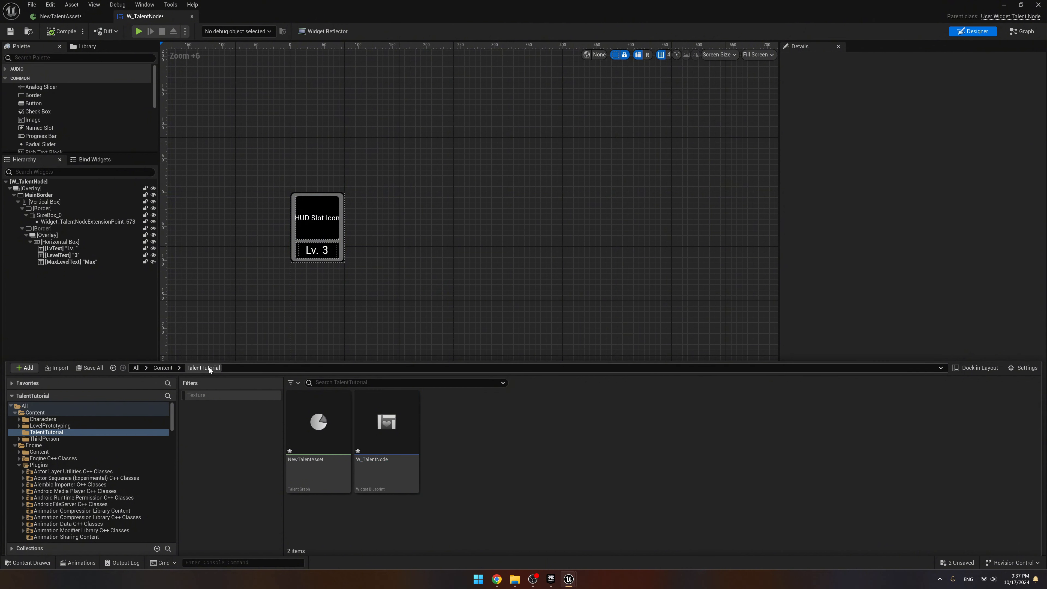
{"action": "left_click", "coordinate": [386, 433]}
{"action": "key", "text": "F2"}
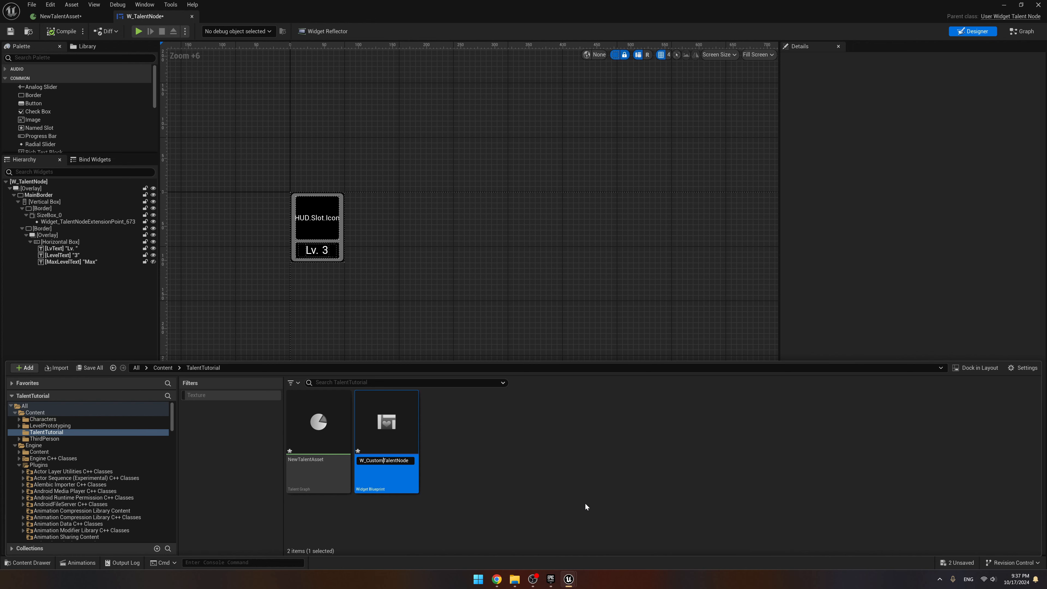
{"action": "key", "text": "Return"}
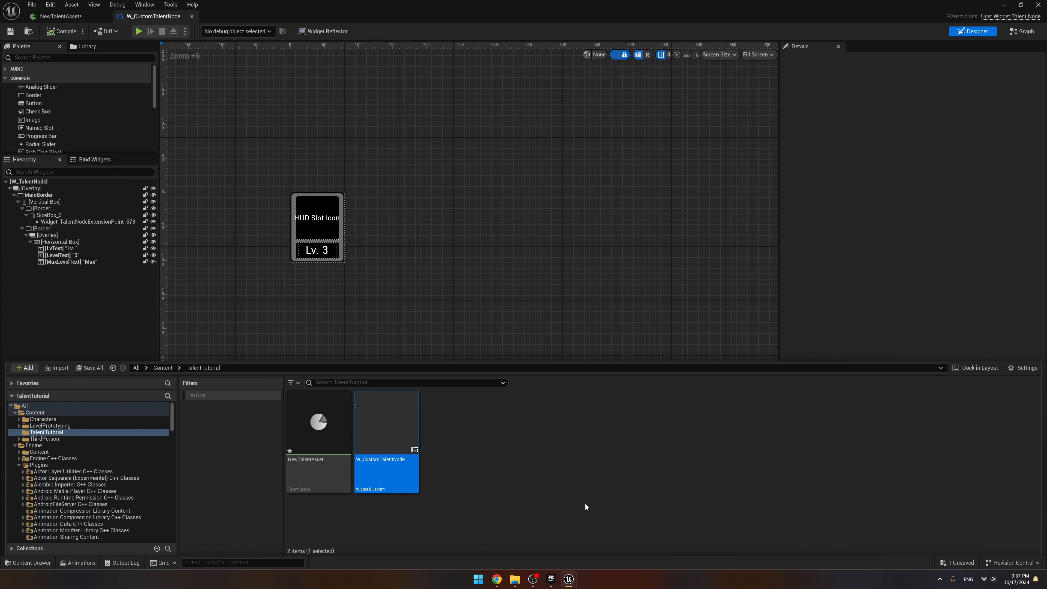
Delete the HUD.Slot.Icon extension point widget from SizeBox_0 in the custom talent node.
{"action": "left_click", "coordinate": [1026, 203]}
{"action": "scroll", "coordinate": [301, 185], "scroll_direction": "up", "scroll_amount": 6}
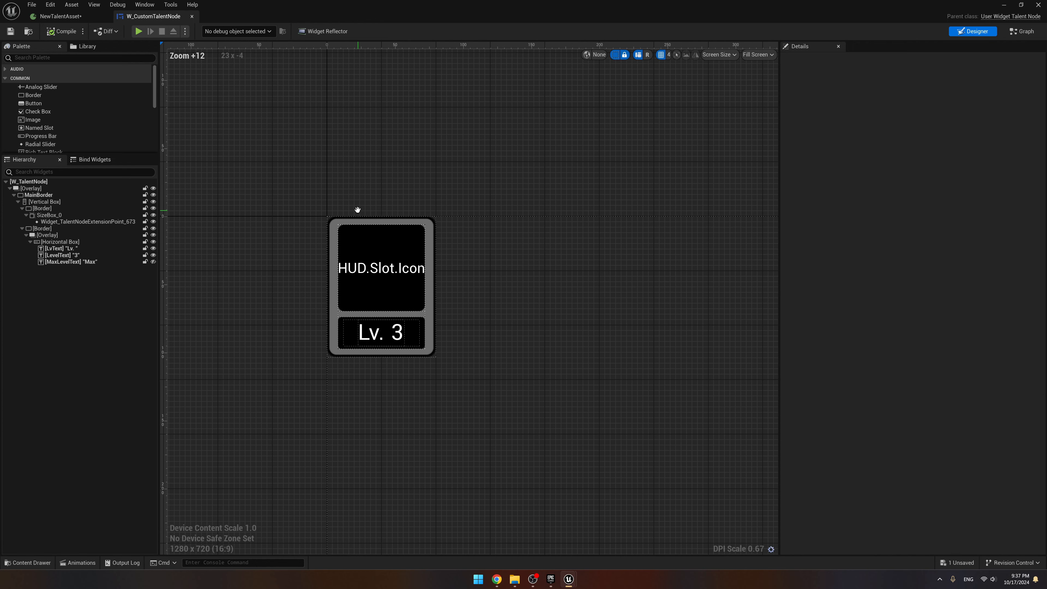
{"action": "left_click", "coordinate": [378, 245]}
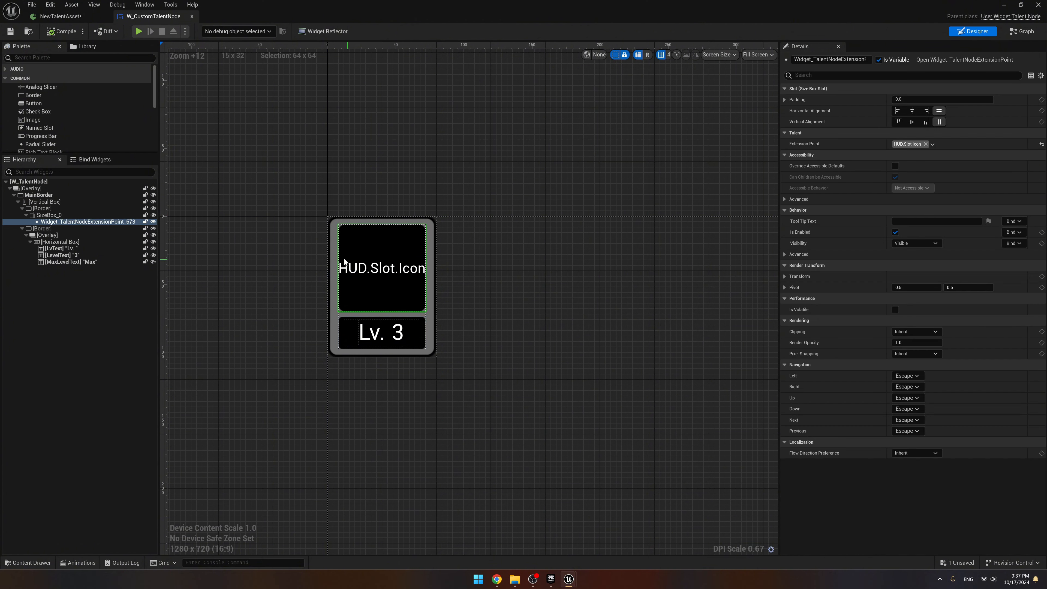
{"action": "scroll", "coordinate": [344, 259], "scroll_direction": "up", "scroll_amount": 3}
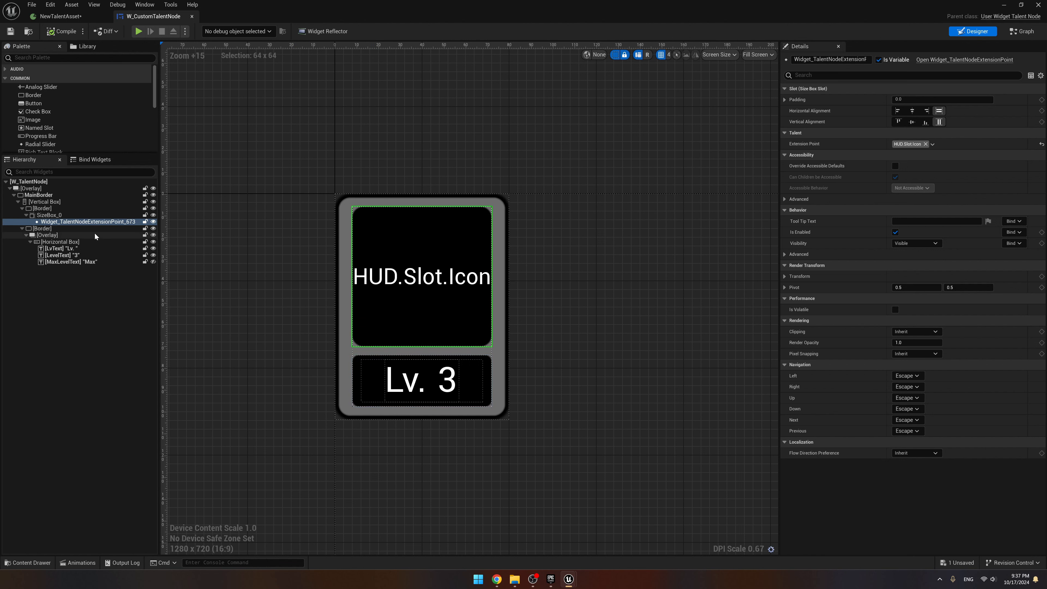
{"action": "left_click", "coordinate": [78, 261]}
{"action": "left_click", "coordinate": [87, 221]}
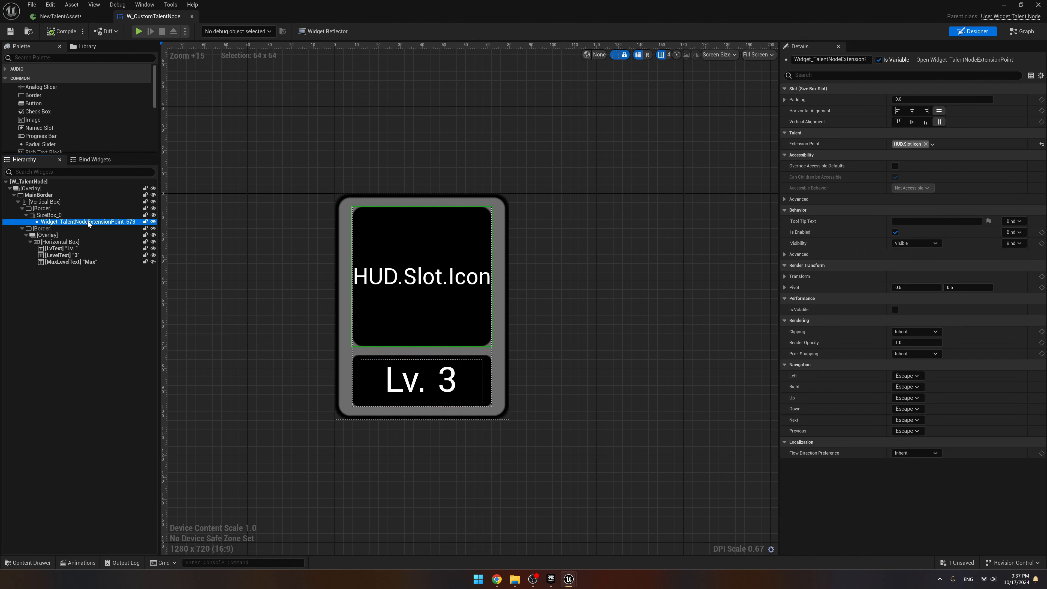
{"action": "key", "text": "Delete"}
Add an Image widget inside SizeBox_0 and set its brush image to S_LightDirectional.
{"action": "left_click", "coordinate": [77, 59]}
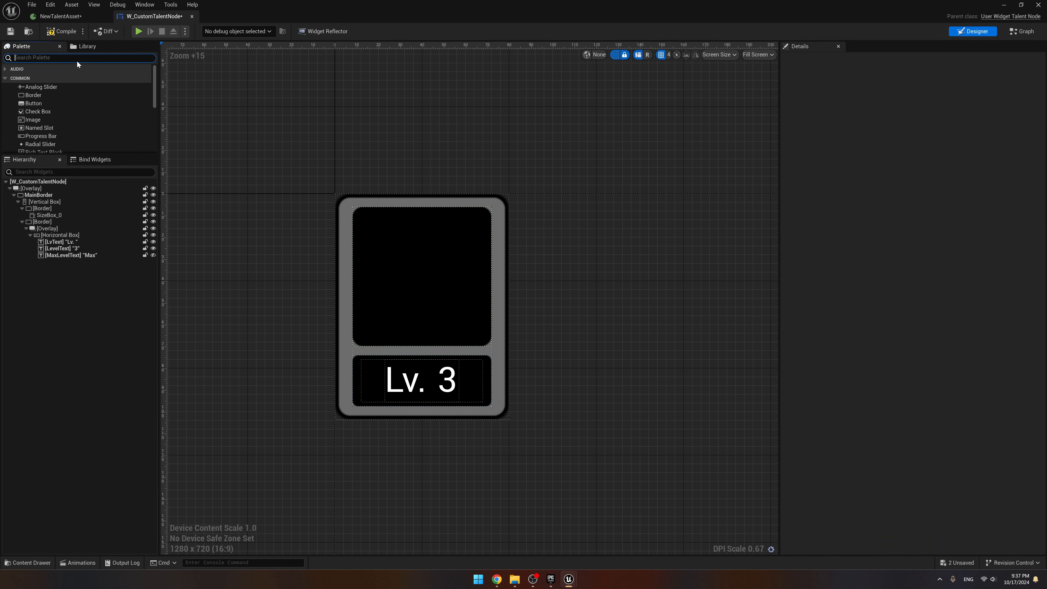
{"action": "type", "text": "image"}
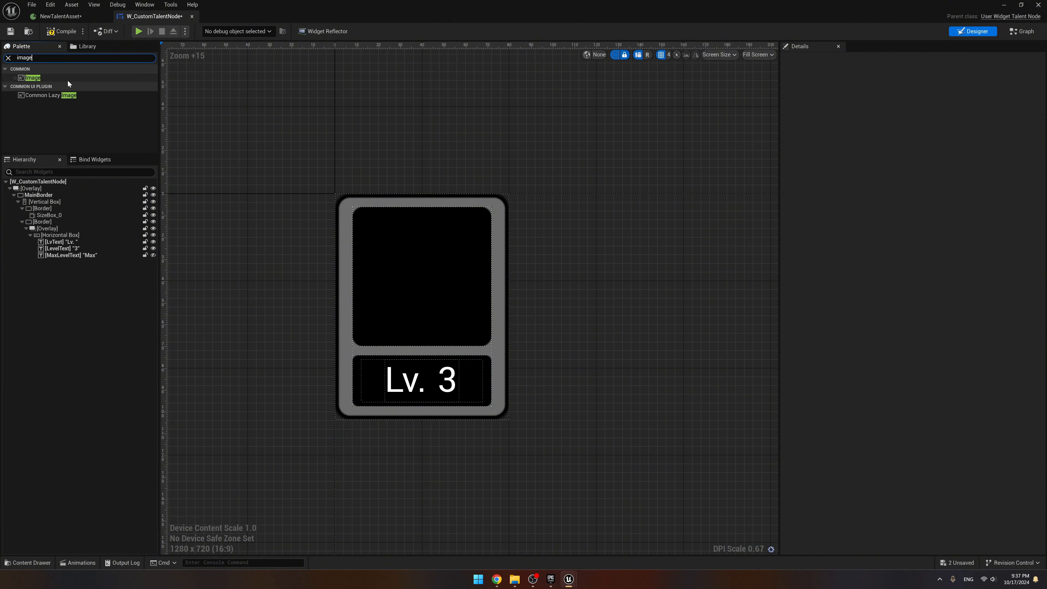
{"action": "left_click_drag", "start_coordinate": [67, 79], "coordinate": [79, 214]}
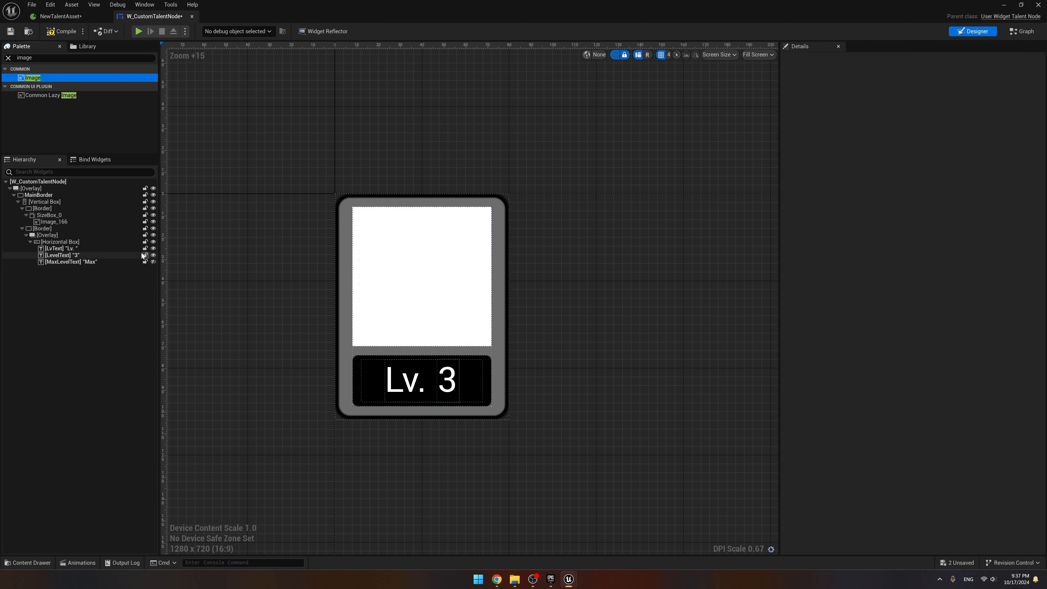
{"action": "left_click", "coordinate": [88, 222]}
{"action": "left_click", "coordinate": [785, 144]}
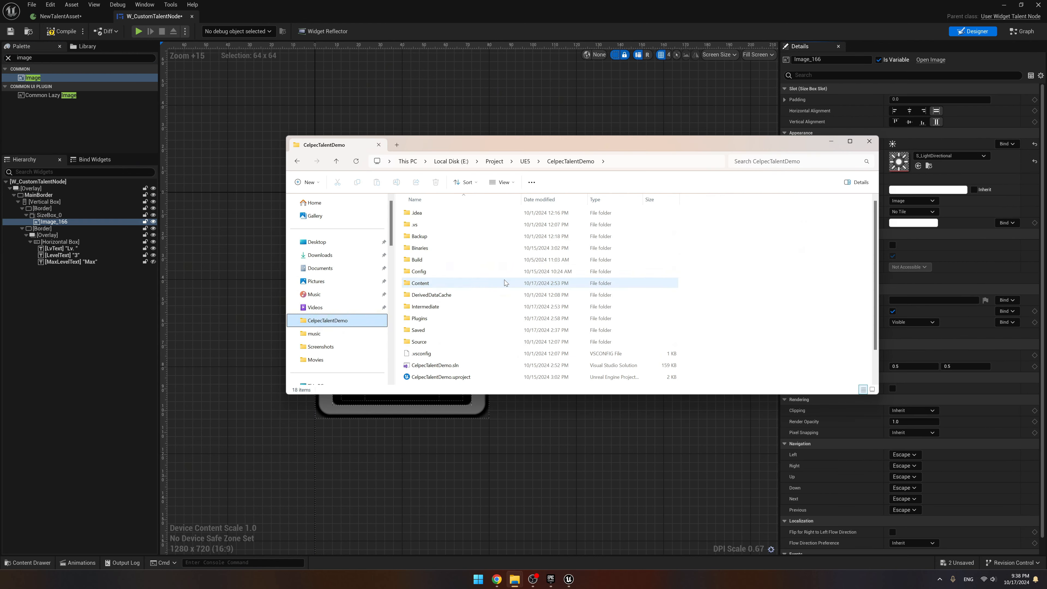
Copy all texture asset files from the CelpecTalentDemo project's Content/TalentDemo/Textures folder.
{"action": "double_click", "coordinate": [504, 281]}
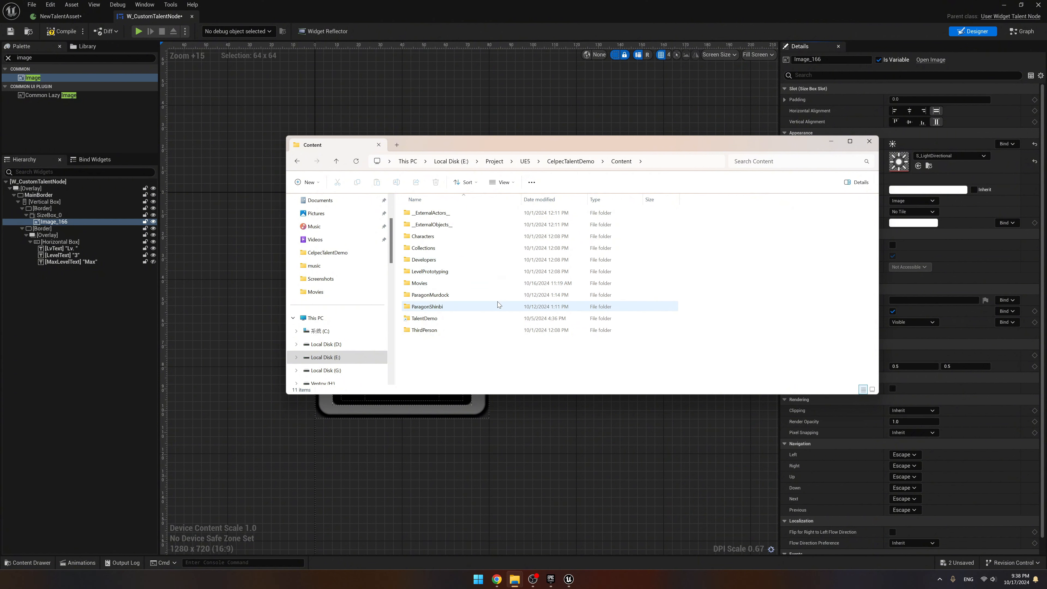
{"action": "left_click", "coordinate": [497, 320]}
{"action": "double_click", "coordinate": [496, 320]}
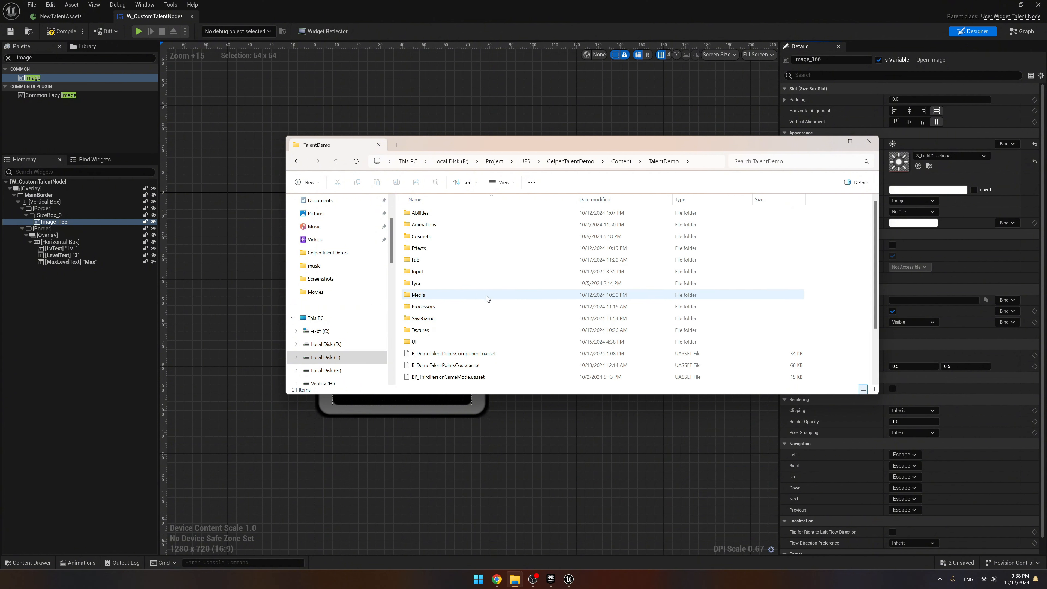
{"action": "double_click", "coordinate": [489, 325]}
{"action": "scroll", "coordinate": [788, 325], "scroll_direction": "down", "scroll_amount": 2}
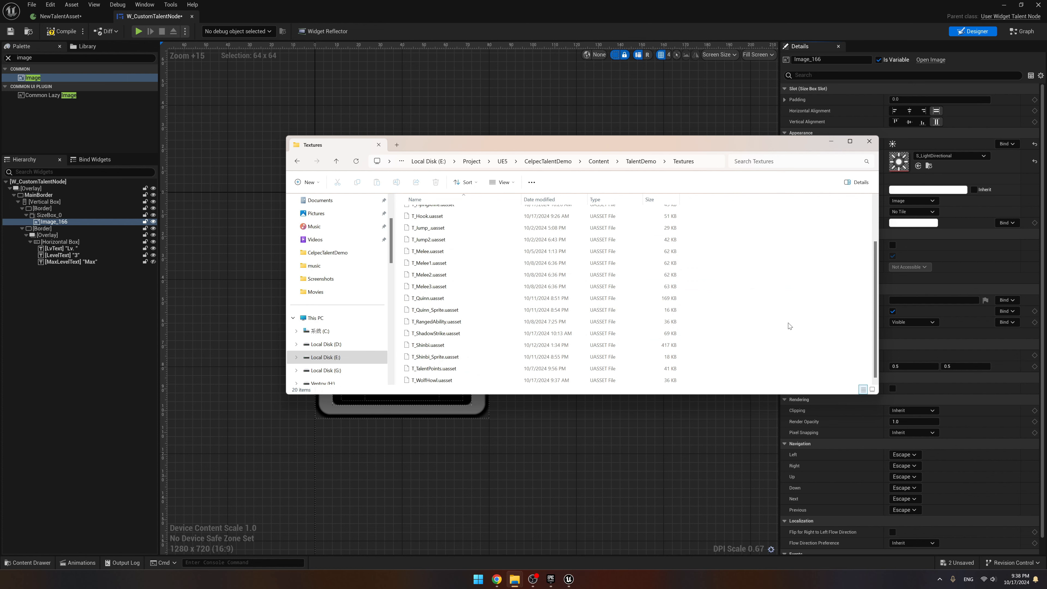
{"action": "key", "text": "ctrl+a"}
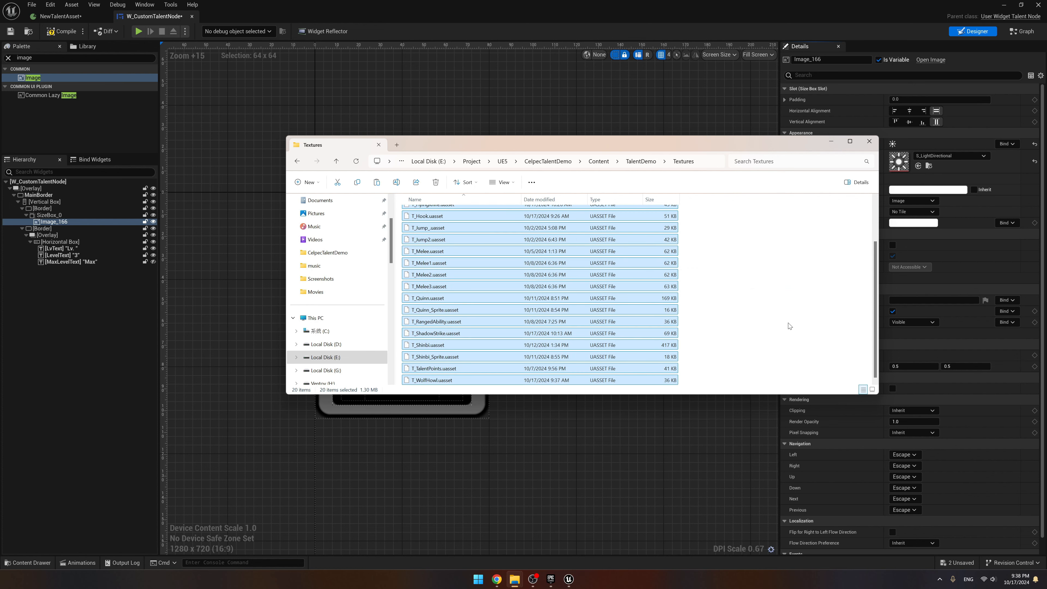
{"action": "scroll", "coordinate": [787, 325], "scroll_direction": "up", "scroll_amount": 2}
{"action": "left_click", "coordinate": [784, 321]}
Create a new folder named Textures inside the project's TalentTutorial content folder.
{"action": "left_click", "coordinate": [11, 563]}
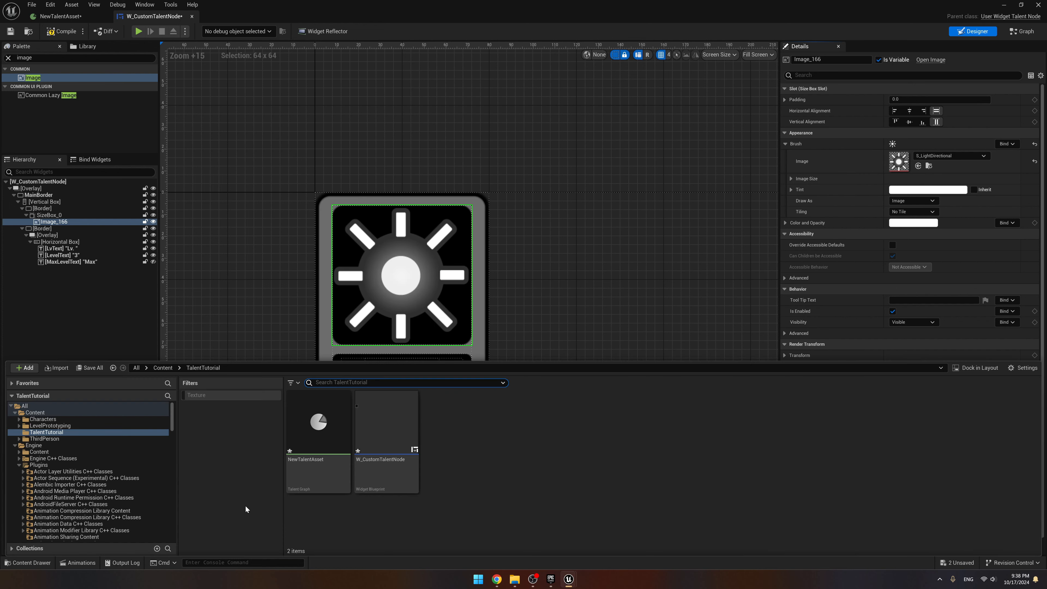
{"action": "right_click", "coordinate": [595, 447]}
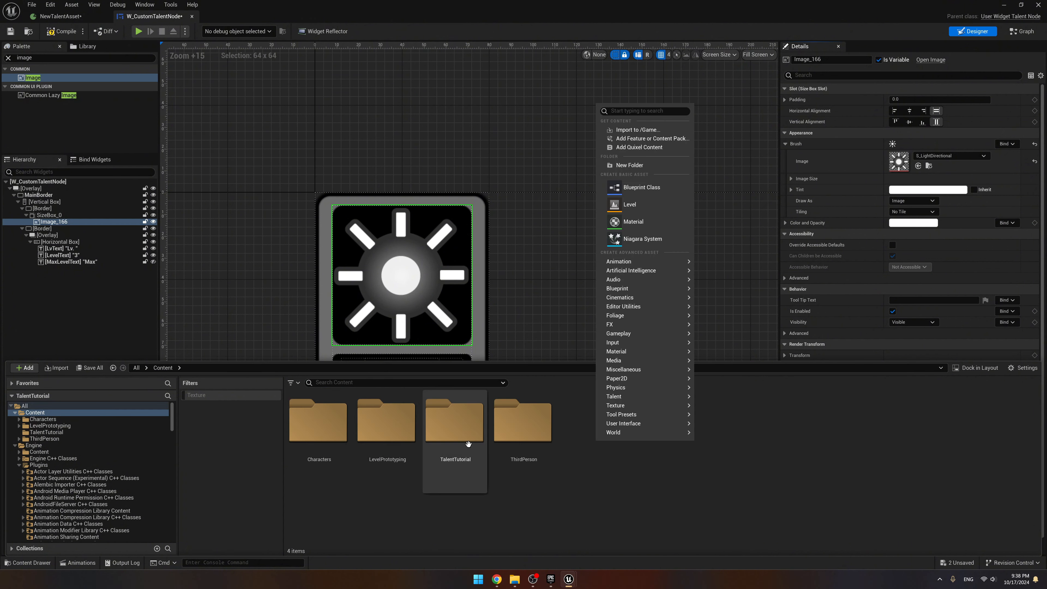
{"action": "double_click", "coordinate": [455, 424]}
{"action": "right_click", "coordinate": [530, 441]}
{"action": "left_click", "coordinate": [594, 164]}
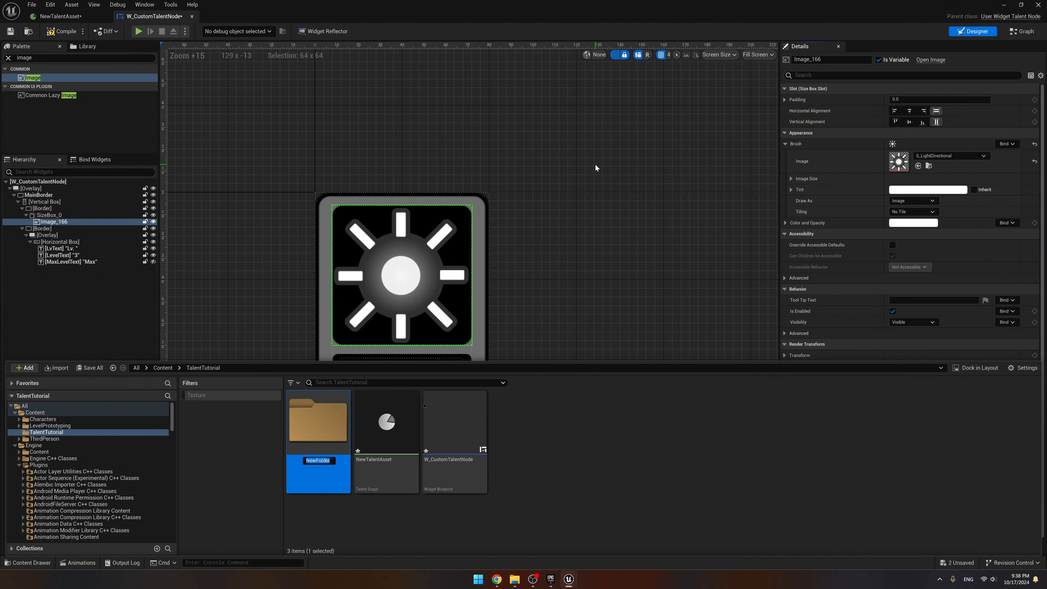
{"action": "type", "text": "Textures"}
{"action": "key", "text": "Return"}
{"action": "key", "text": "Return"}
{"action": "left_click", "coordinate": [200, 372]}
Paste the copied texture files into the TalentTutorial/Textures folder on disk, and close that file window.
{"action": "right_click", "coordinate": [316, 436]}
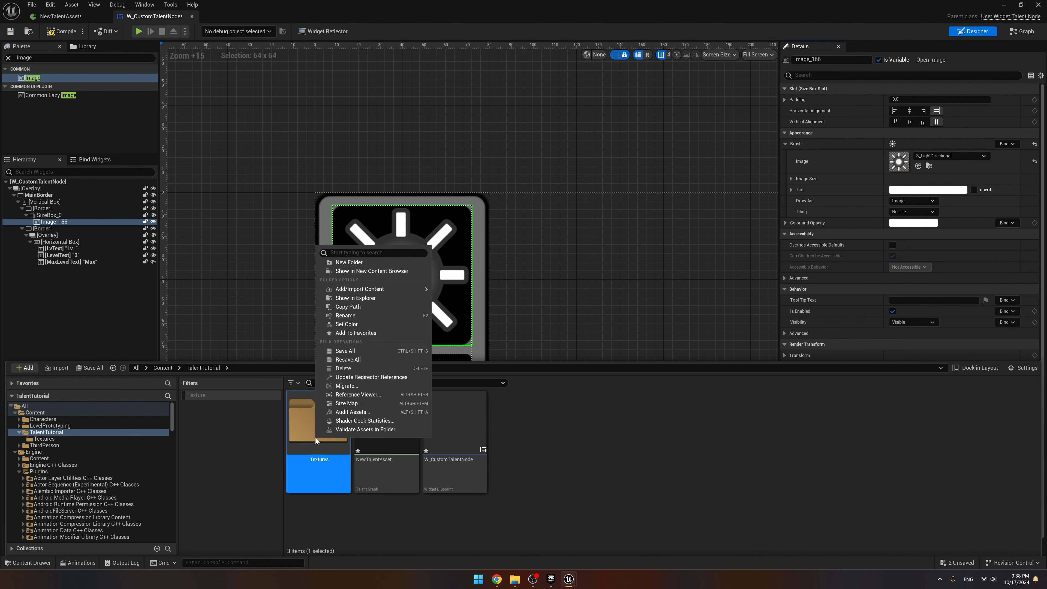
{"action": "left_click", "coordinate": [392, 297]}
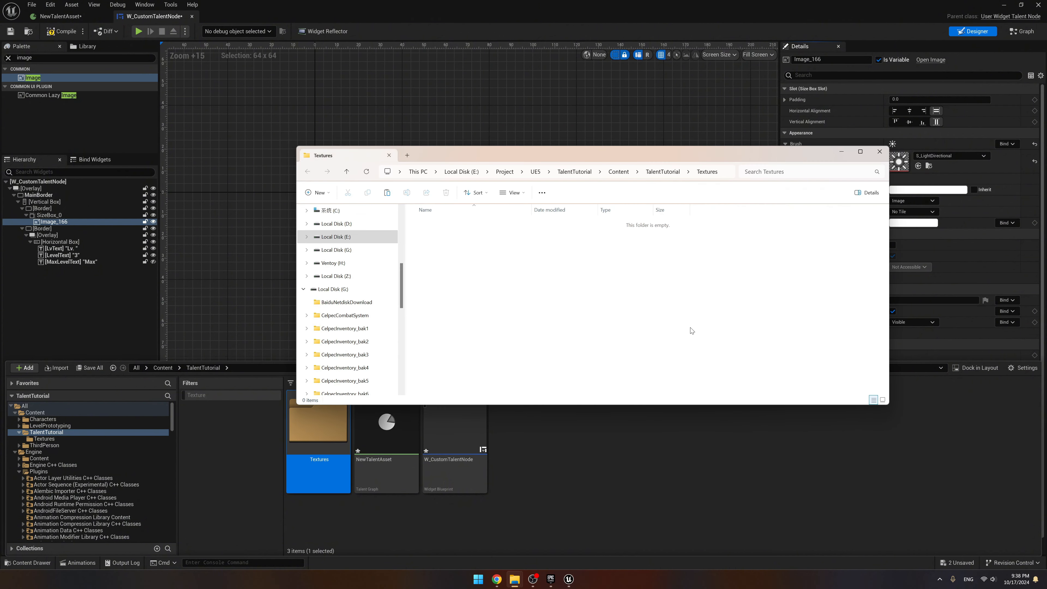
{"action": "key", "text": "ctrl+v"}
{"action": "left_click", "coordinate": [736, 323]}
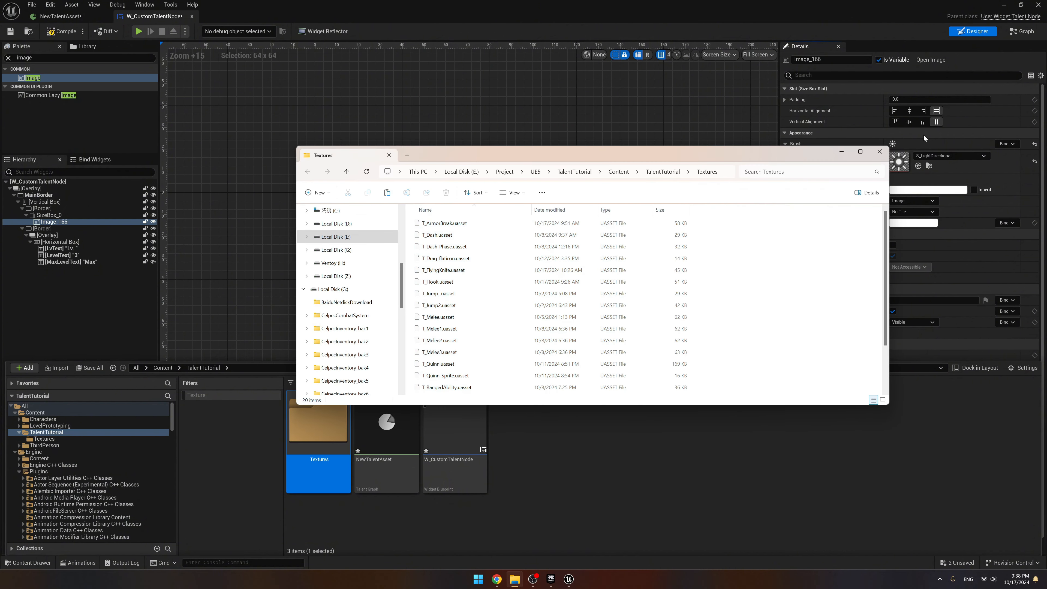
{"action": "left_click", "coordinate": [880, 151]}
Set the brush image of Image_166 in W_CustomTalentNode to the T_Jump_ texture and compile the widget.
{"action": "double_click", "coordinate": [318, 436]}
{"action": "scroll", "coordinate": [529, 474], "scroll_direction": "down", "scroll_amount": 2, "text": "ctrl"}
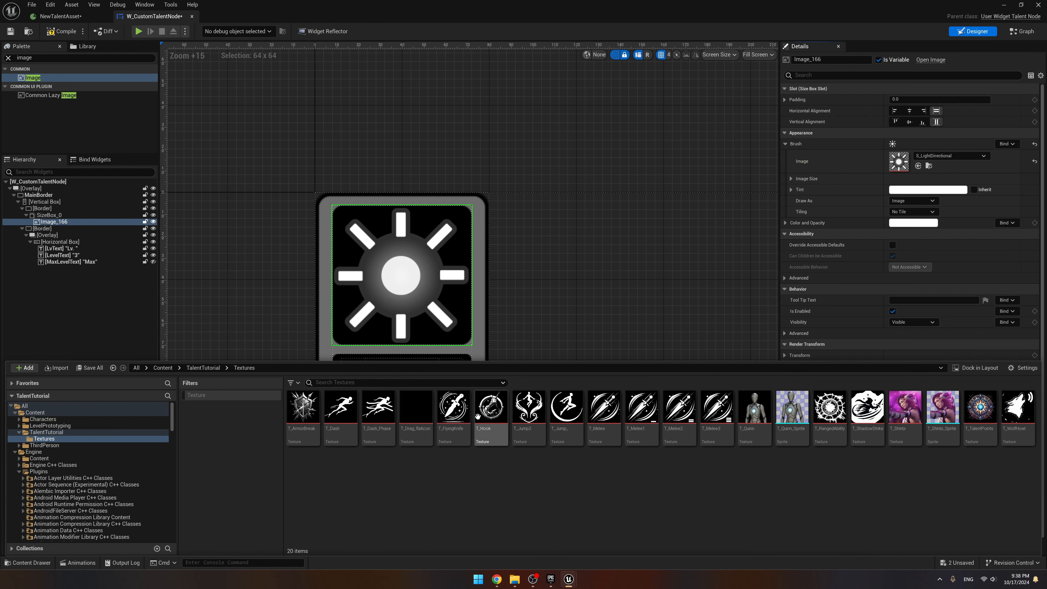
{"action": "left_click", "coordinate": [571, 418]}
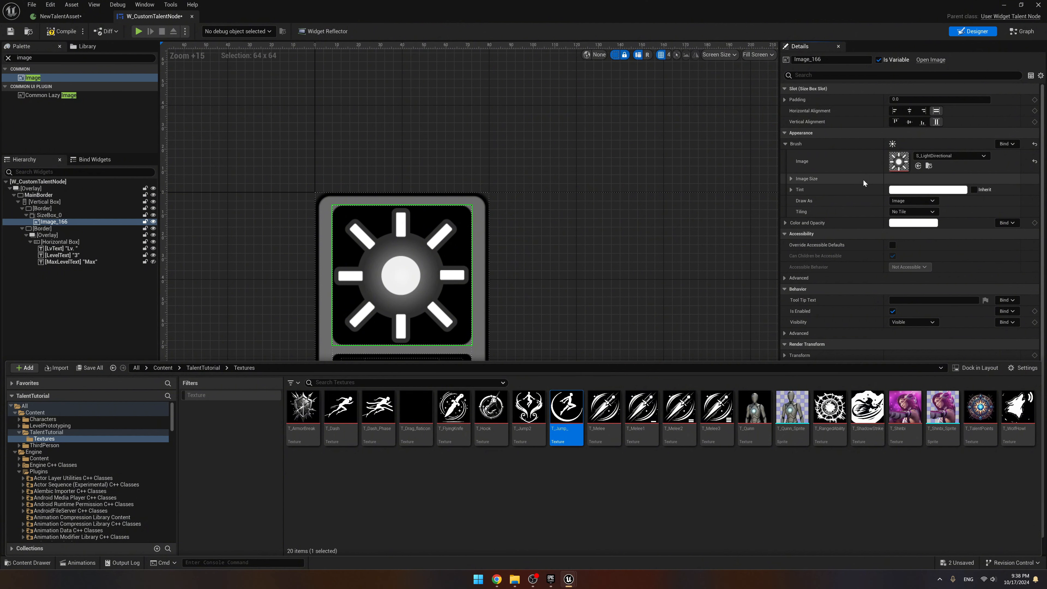
{"action": "left_click", "coordinate": [918, 166]}
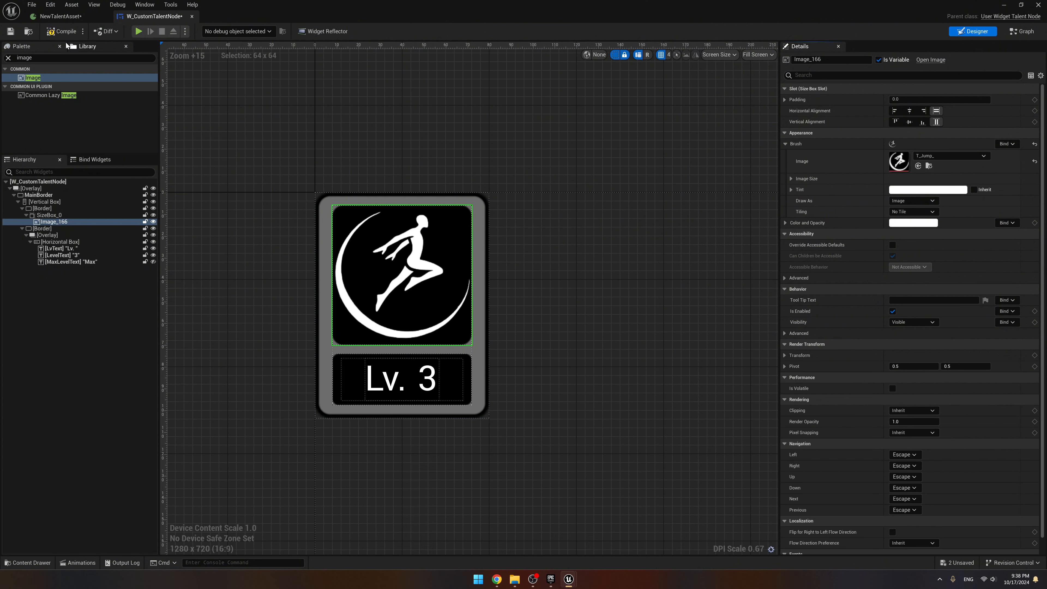
{"action": "left_click", "coordinate": [60, 31]}
Assign W_CustomTalentNode as the Widget Class of the talent node in NewTalentAsset.
{"action": "left_click", "coordinate": [66, 17]}
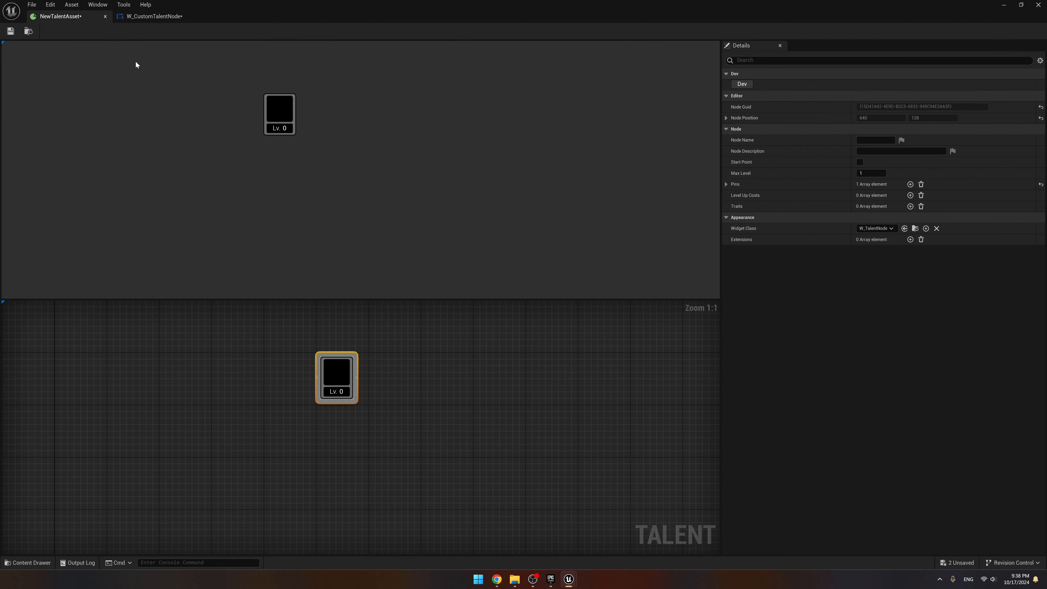
{"action": "left_click", "coordinate": [387, 350]}
{"action": "left_click_drag", "start_coordinate": [271, 335], "coordinate": [414, 421]}
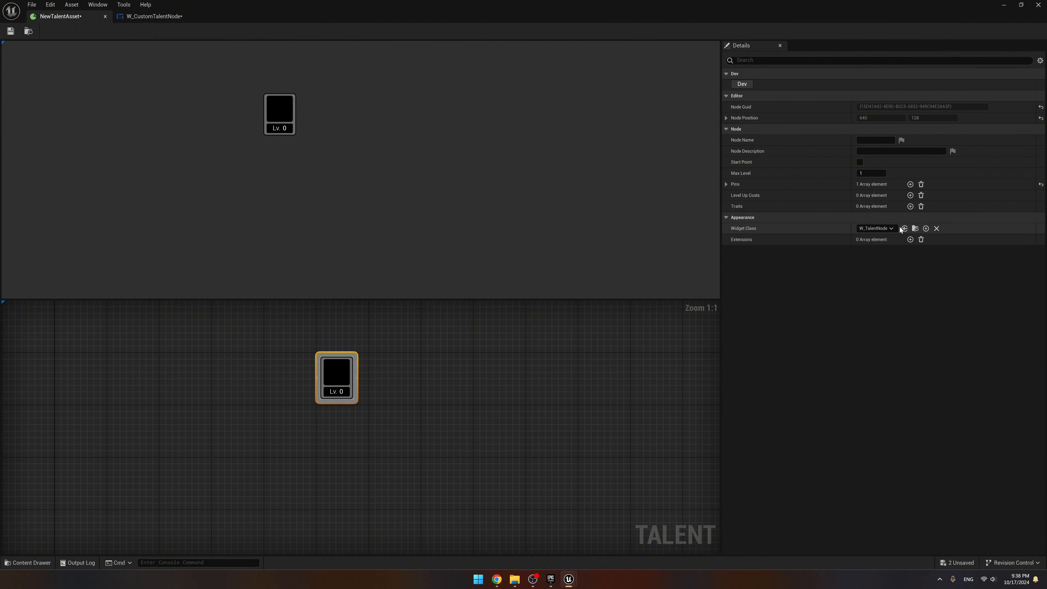
{"action": "left_click", "coordinate": [154, 17]}
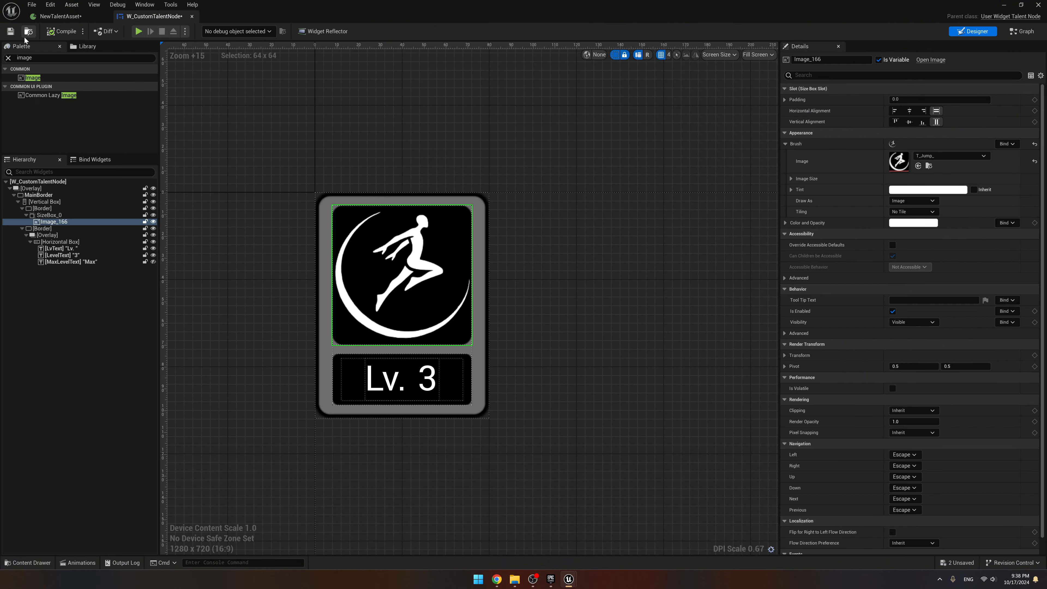
{"action": "left_click", "coordinate": [28, 31]}
{"action": "left_click", "coordinate": [61, 16]}
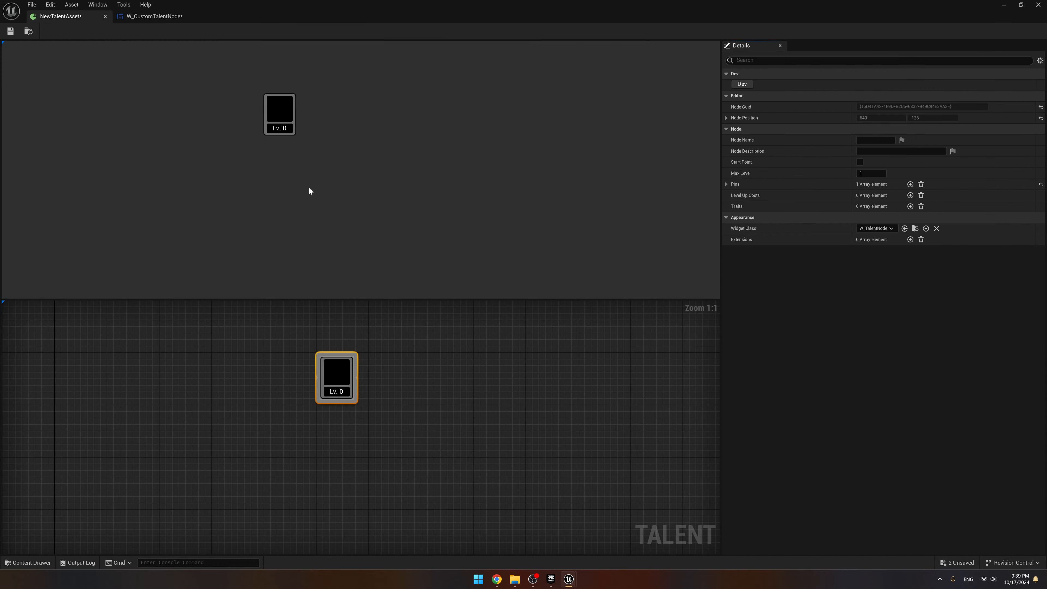
{"action": "left_click", "coordinate": [35, 567]}
{"action": "left_click_drag", "start_coordinate": [378, 422], "coordinate": [866, 229]}
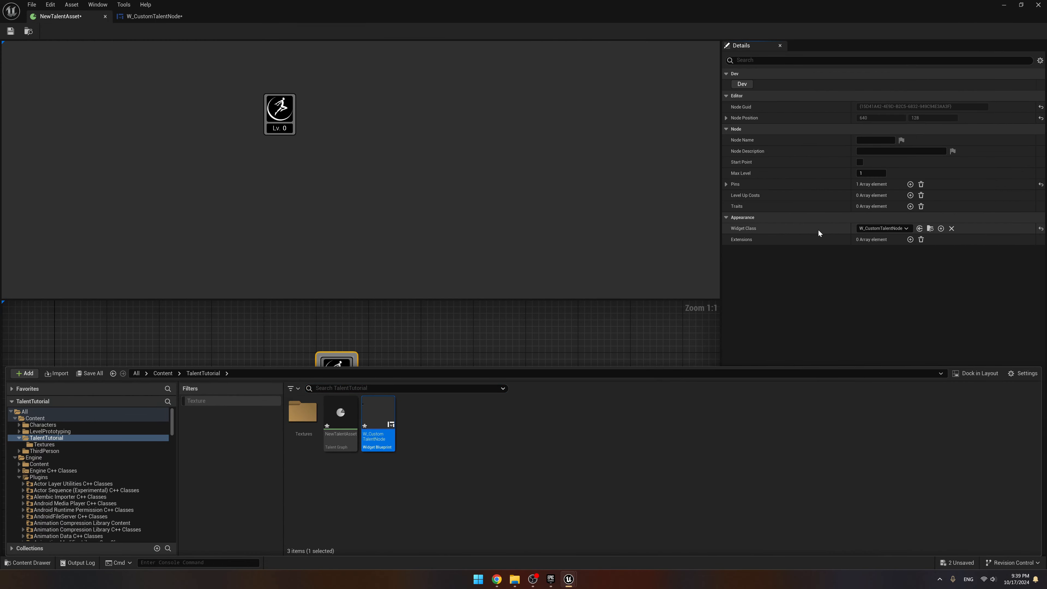
Add a second TalentNode to the talent graph and align it horizontally to the right of the first node.
{"action": "right_click_drag", "start_coordinate": [379, 382], "coordinate": [406, 356]}
{"action": "right_click", "coordinate": [406, 357]}
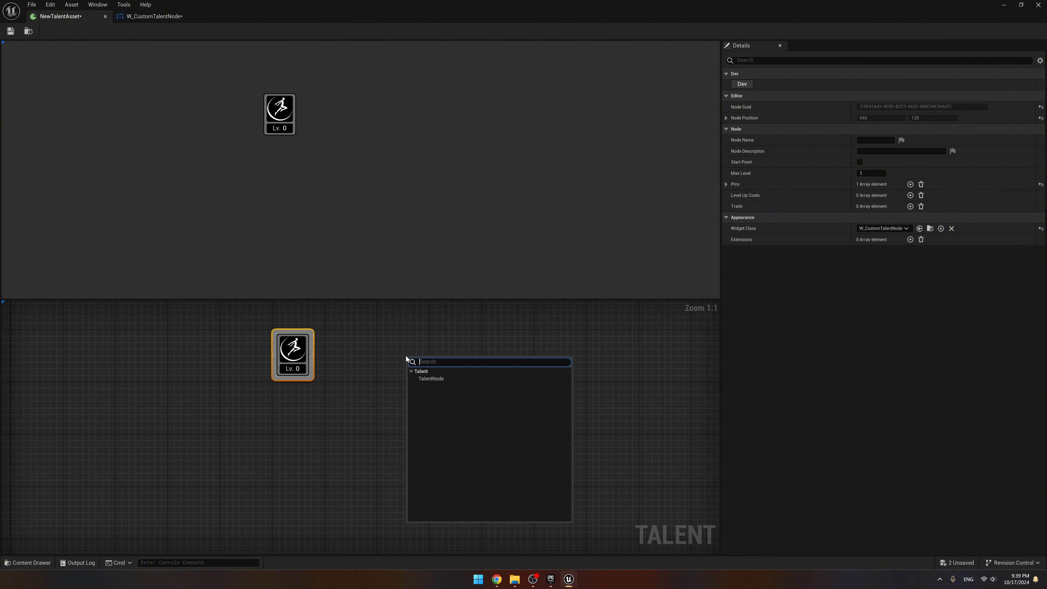
{"action": "left_click", "coordinate": [443, 379]}
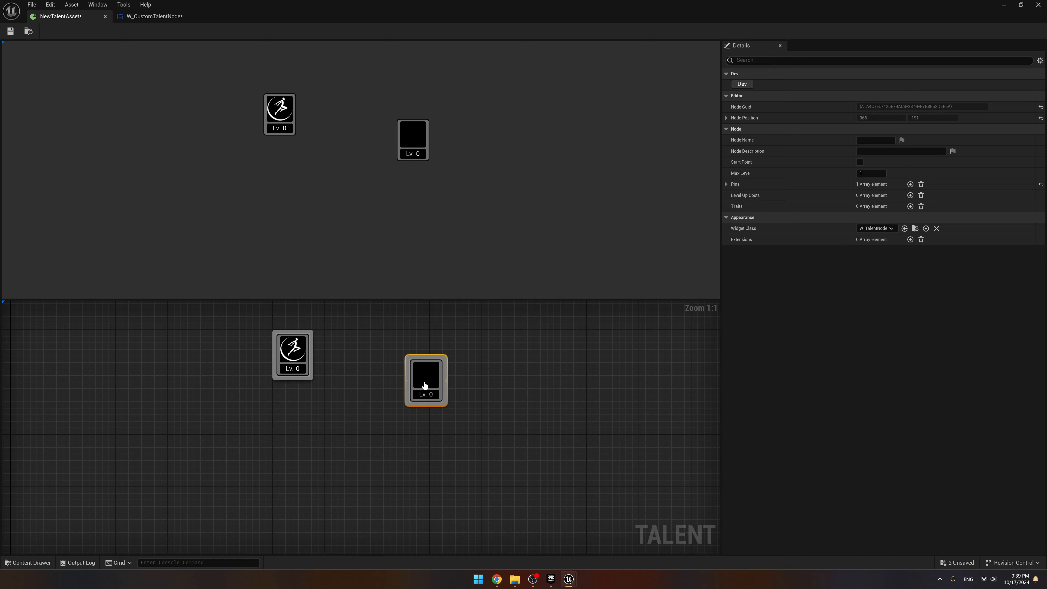
{"action": "left_click_drag", "start_coordinate": [425, 381], "coordinate": [433, 360]}
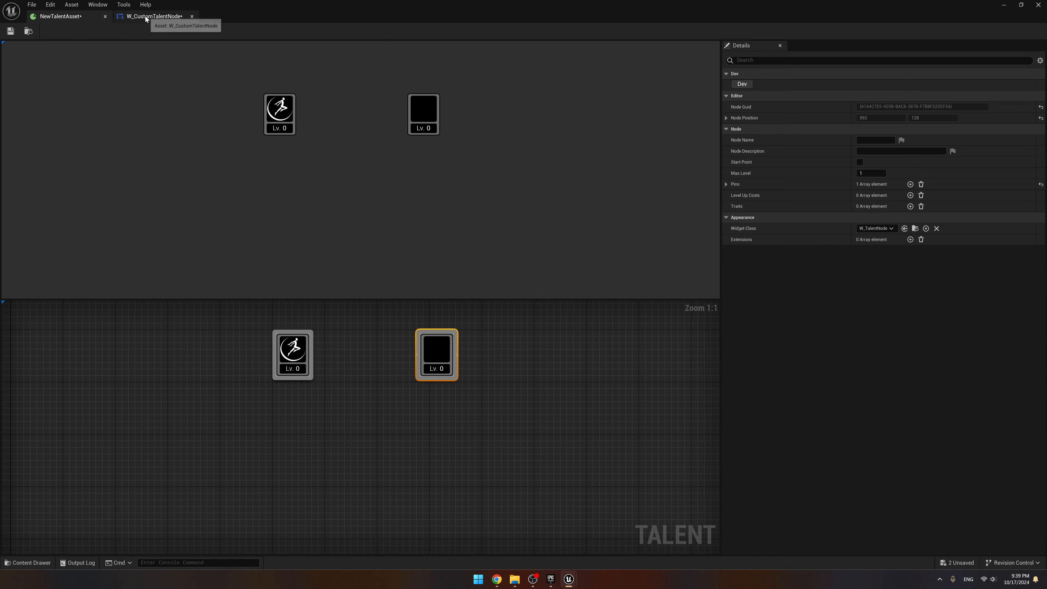
Duplicate the W_CustomTalentNode widget in the TalentTutorial folder and name the copy W_CustomTalentNode2.
{"action": "left_click", "coordinate": [154, 16]}
{"action": "left_click", "coordinate": [29, 31]}
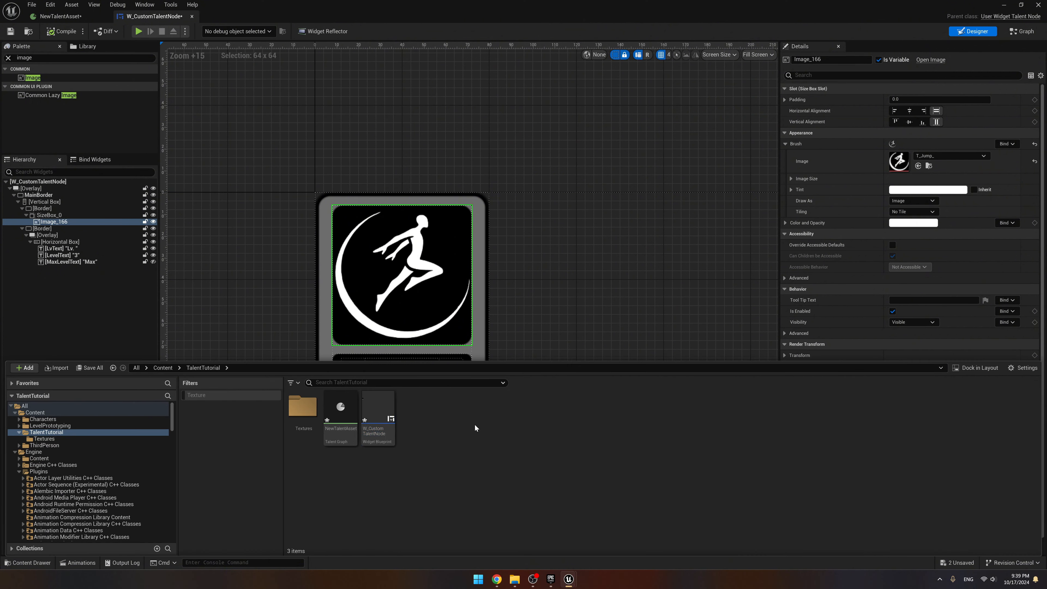
{"action": "key", "text": "ctrl+v"}
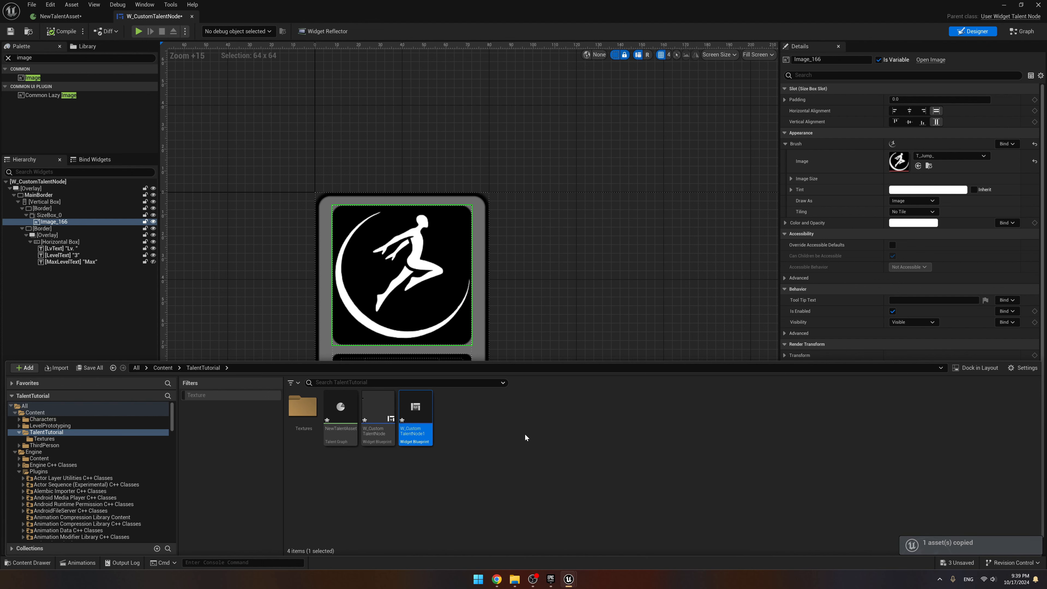
{"action": "key", "text": "F2"}
{"action": "key", "text": "Right"}
{"action": "key", "text": "BackSpace"}
{"action": "type", "text": "2"}
{"action": "key", "text": "Return"}
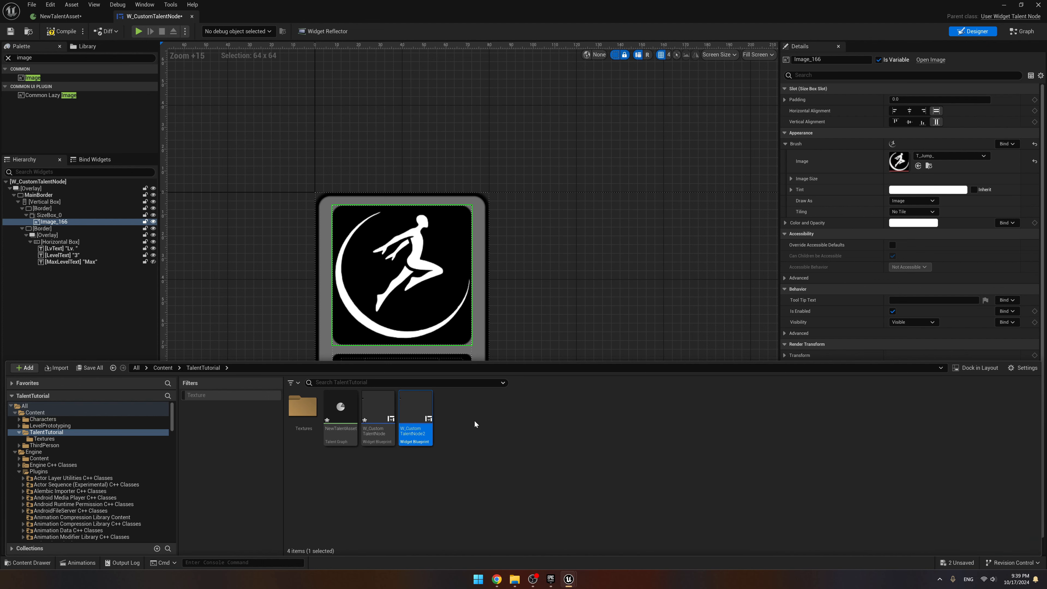
Set the brush image of Image_166 in W_CustomTalentNode2 to T_Jump2, and compile and save the widget.
{"action": "double_click", "coordinate": [419, 422]}
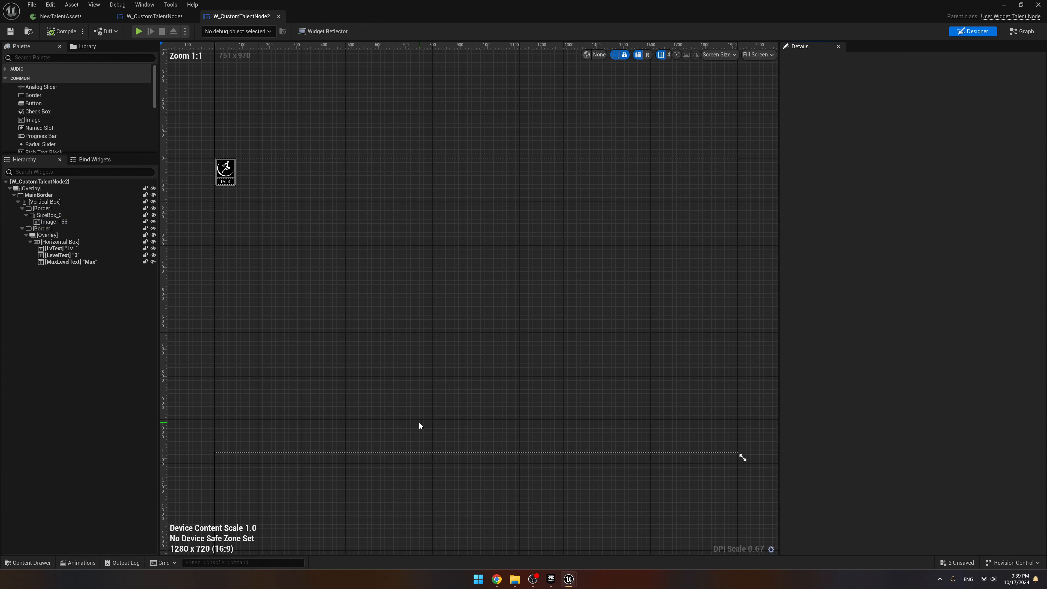
{"action": "scroll", "coordinate": [223, 174], "scroll_direction": "up", "scroll_amount": 6}
{"action": "left_click", "coordinate": [254, 169]}
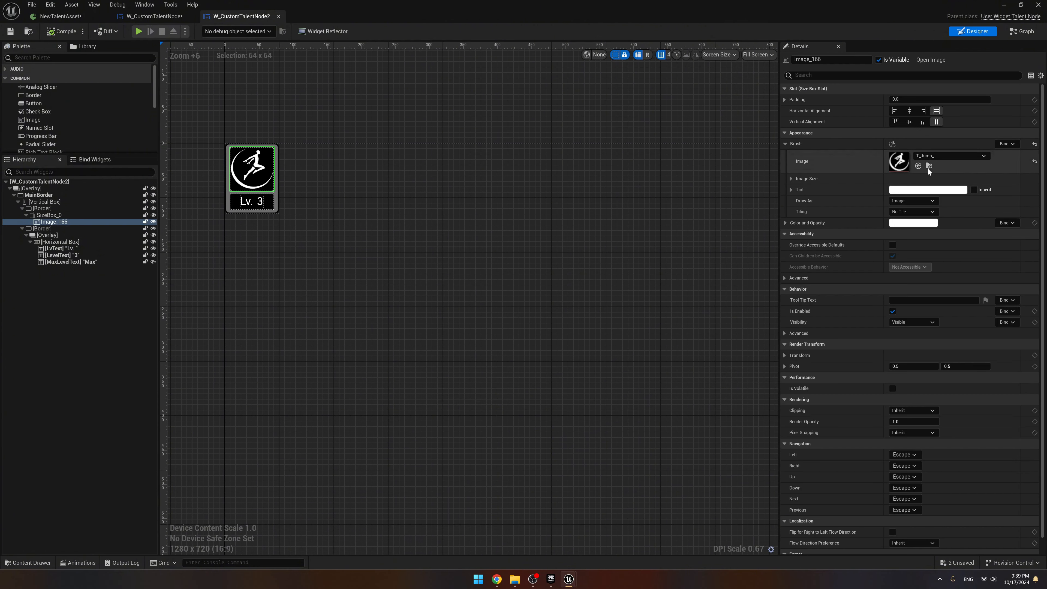
{"action": "left_click", "coordinate": [949, 156]}
{"action": "left_click", "coordinate": [985, 273]}
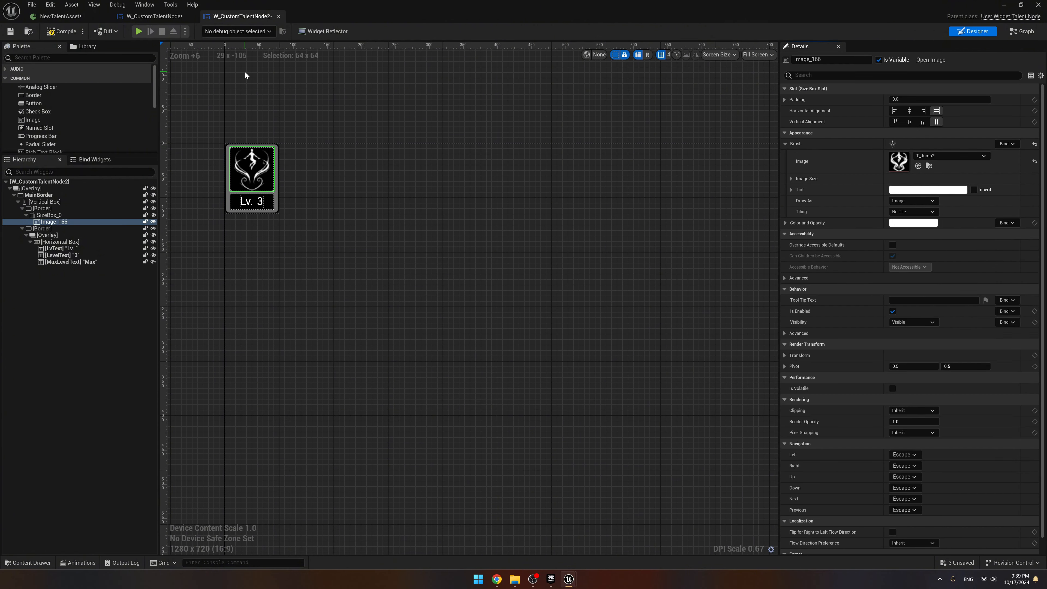
{"action": "left_click", "coordinate": [61, 31]}
{"action": "left_click", "coordinate": [10, 31]}
Assign W_CustomTalentNode2 as the Widget Class of the second talent node and save NewTalentAsset.
{"action": "left_click", "coordinate": [61, 16]}
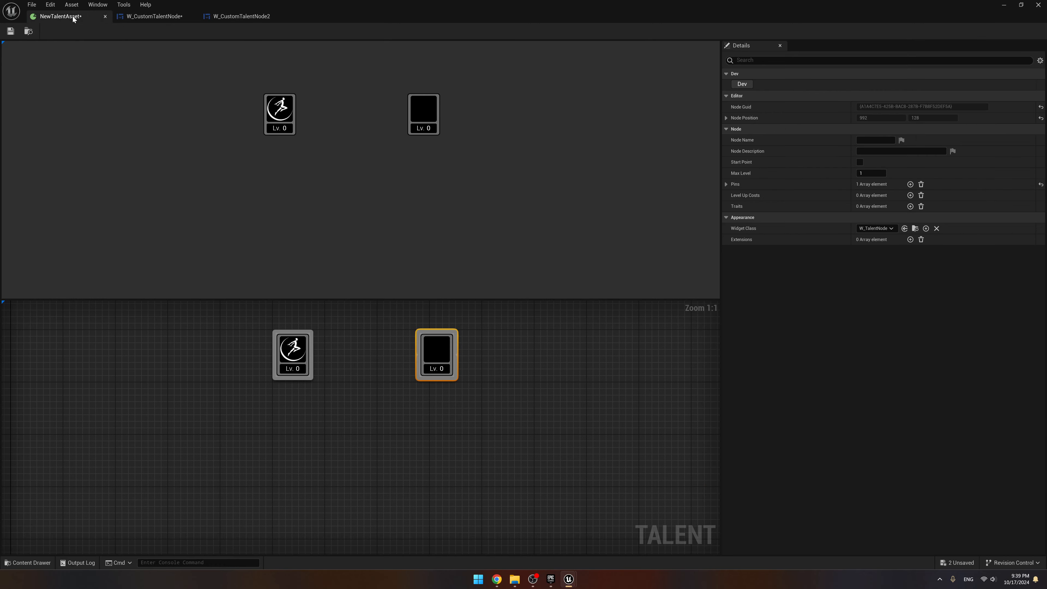
{"action": "left_click", "coordinate": [29, 562]}
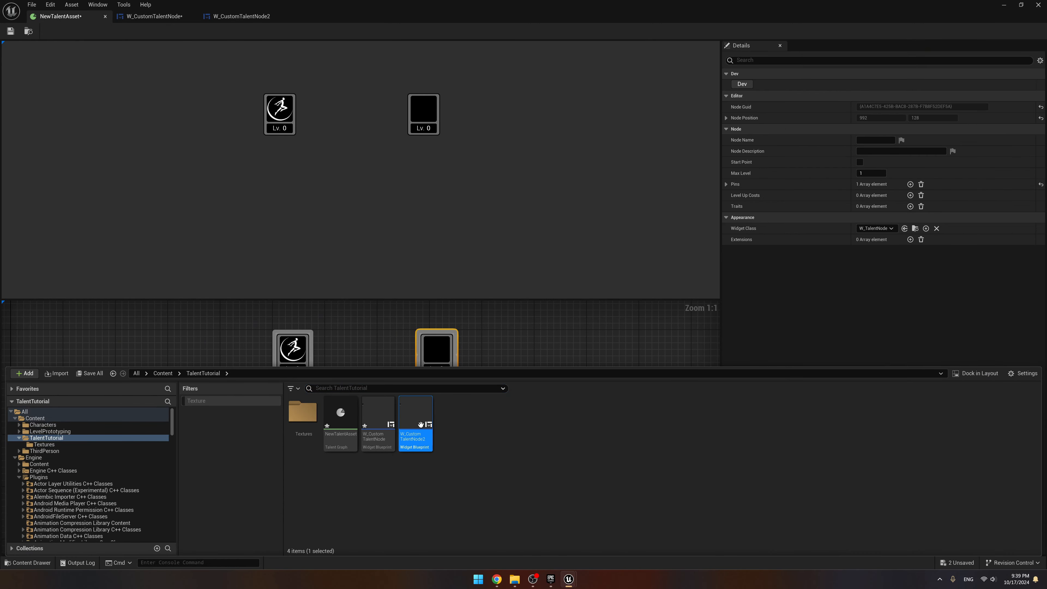
{"action": "left_click", "coordinate": [903, 228]}
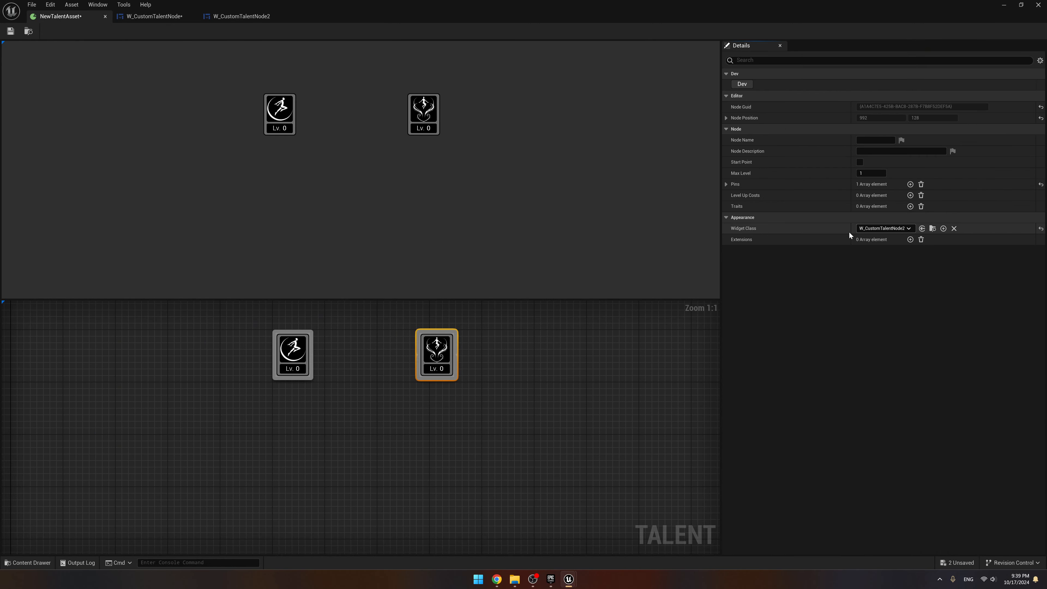
{"action": "left_click", "coordinate": [10, 31]}
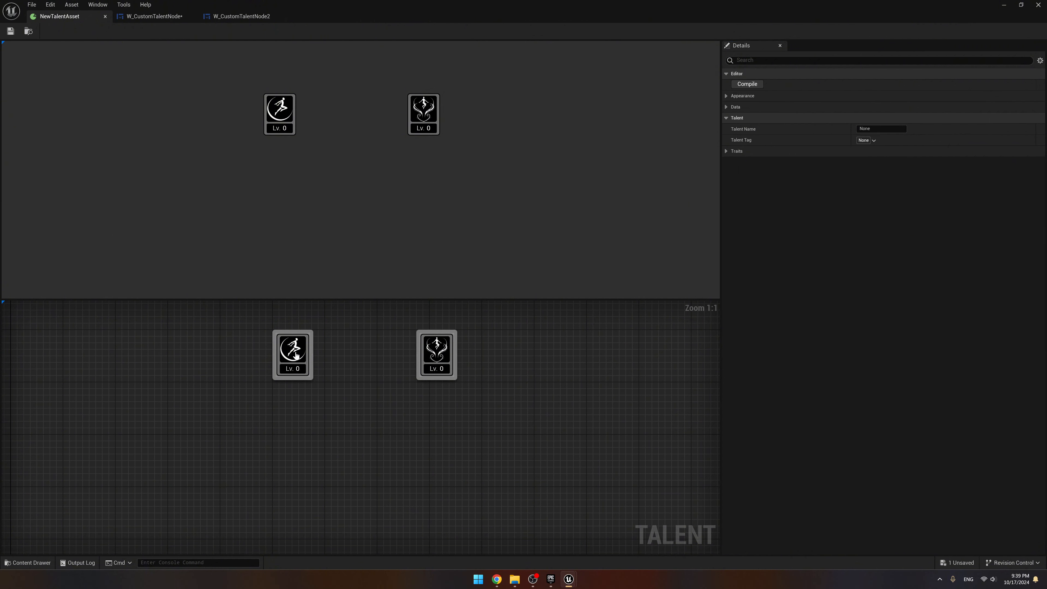
Save all remaining unsaved assets in the project.
{"action": "right_click_drag", "start_coordinate": [328, 362], "coordinate": [385, 372]}
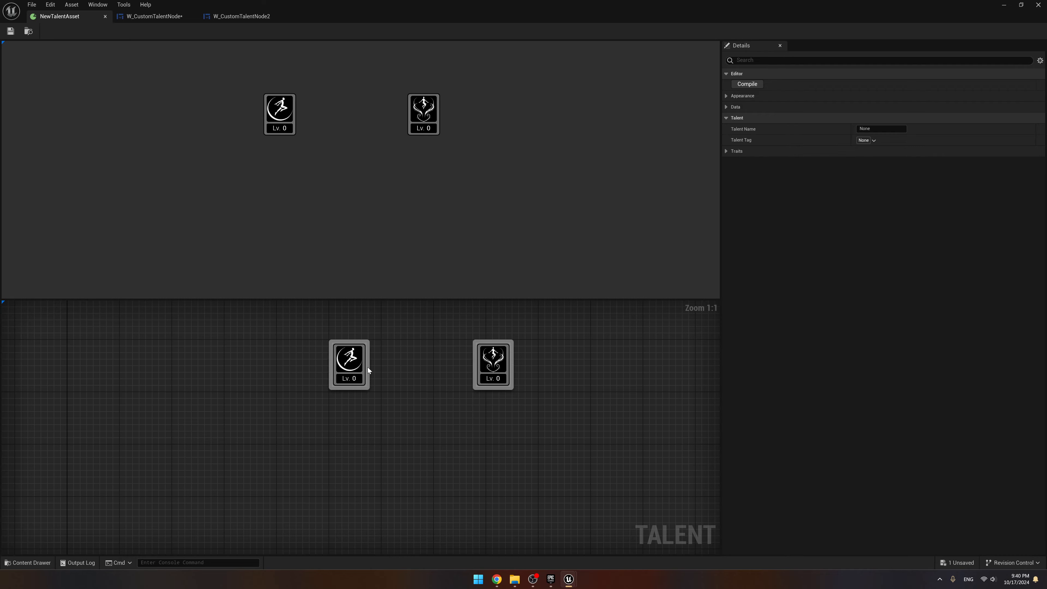
{"action": "key", "text": "ctrl+shift+s"}
{"action": "left_click", "coordinate": [28, 562]}
Replace Image_166 inside SizeBox_0 of W_CustomTalentNode with a Widget Talent Node Extension Point.
{"action": "left_click", "coordinate": [153, 16]}
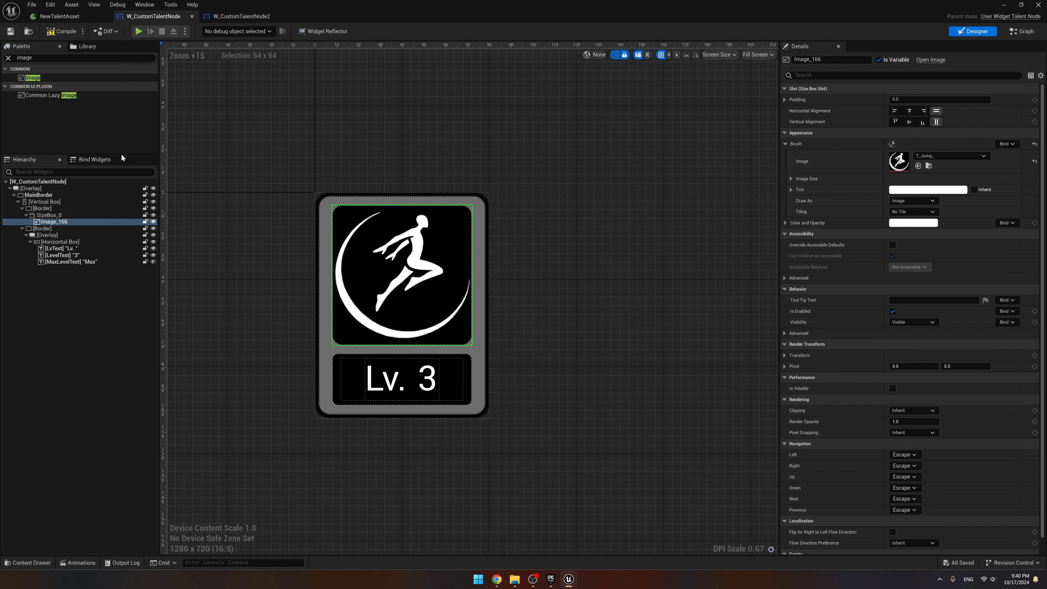
{"action": "left_click", "coordinate": [78, 240]}
{"action": "left_click", "coordinate": [79, 222]}
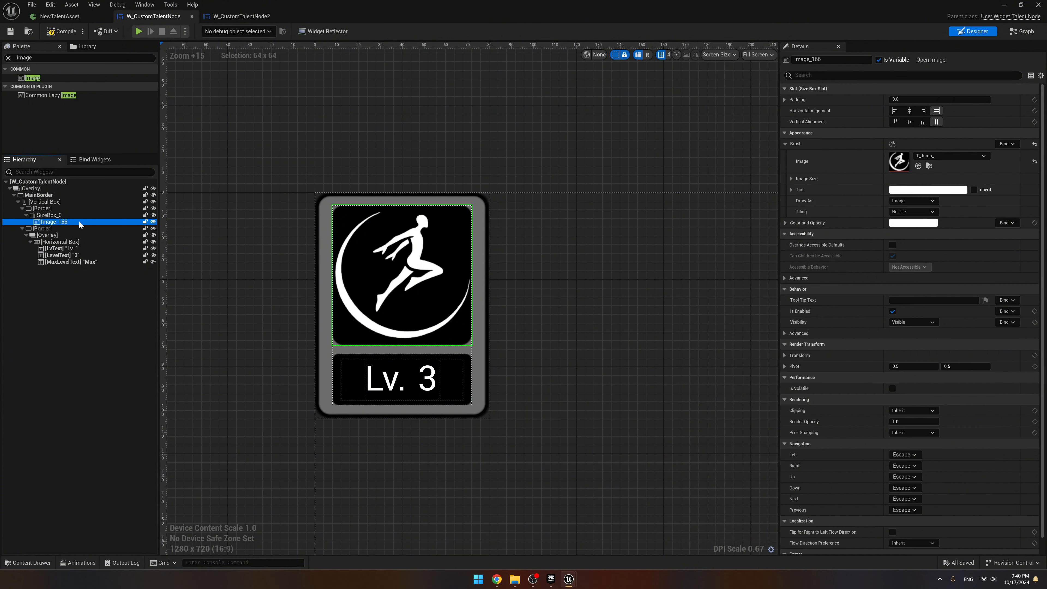
{"action": "left_click", "coordinate": [104, 58]}
{"action": "type", "text": "tale"}
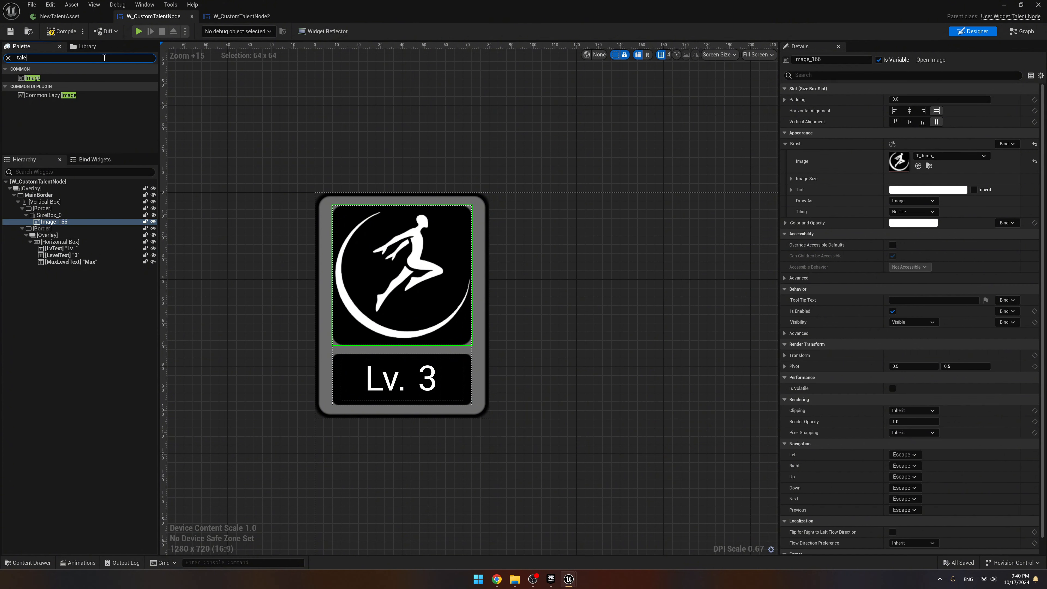
{"action": "type", "text": "nt"}
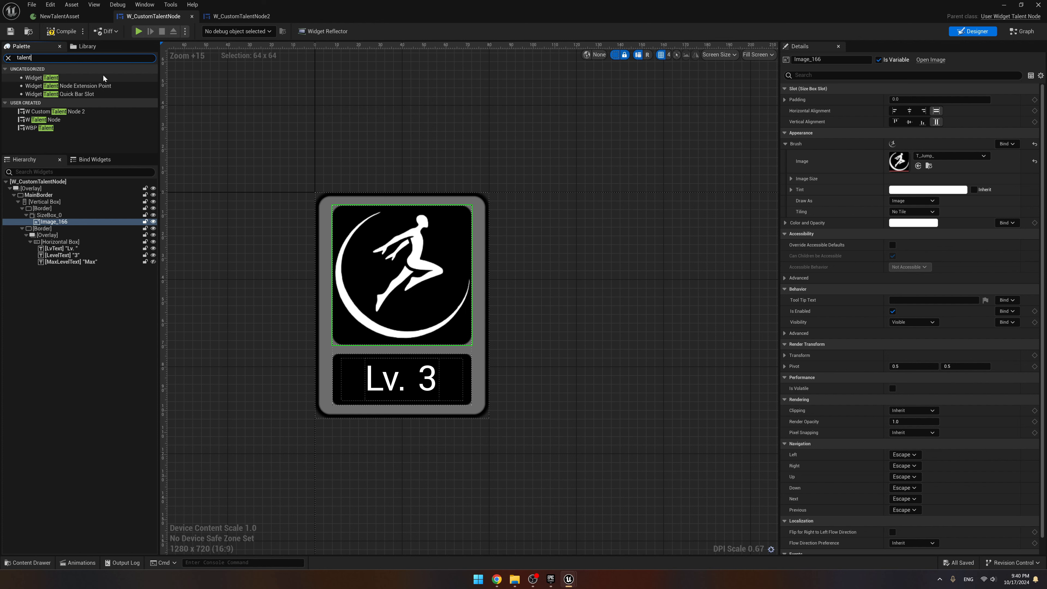
{"action": "left_click_drag", "start_coordinate": [83, 86], "coordinate": [61, 213]}
{"action": "left_click", "coordinate": [72, 223]}
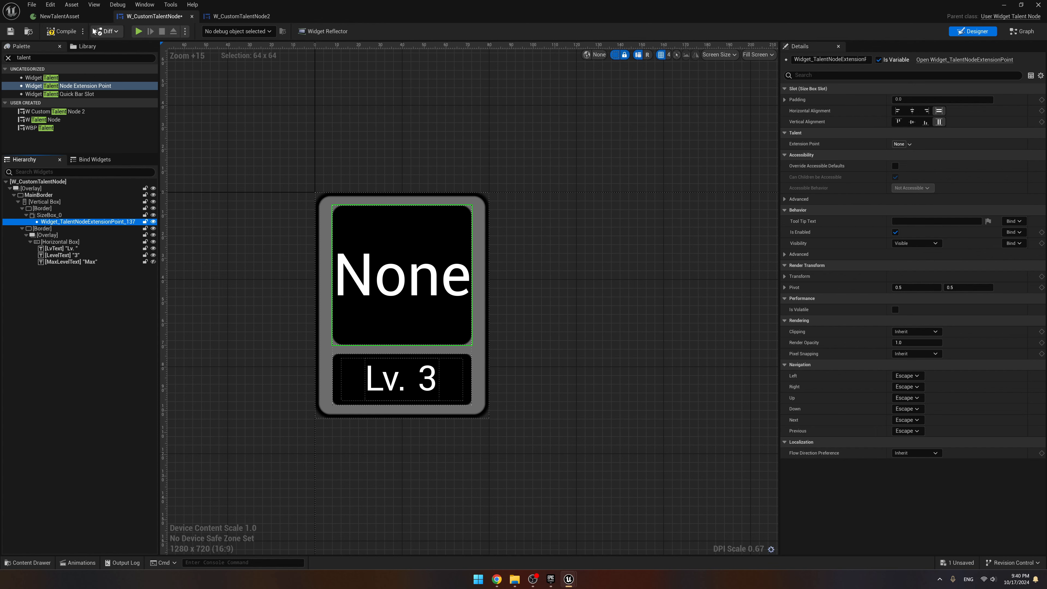
Add an extension to the first talent node in NewTalentAsset and set its Extension Point to HUD.Slot.Icon.
{"action": "left_click", "coordinate": [61, 17]}
{"action": "left_click", "coordinate": [346, 365]}
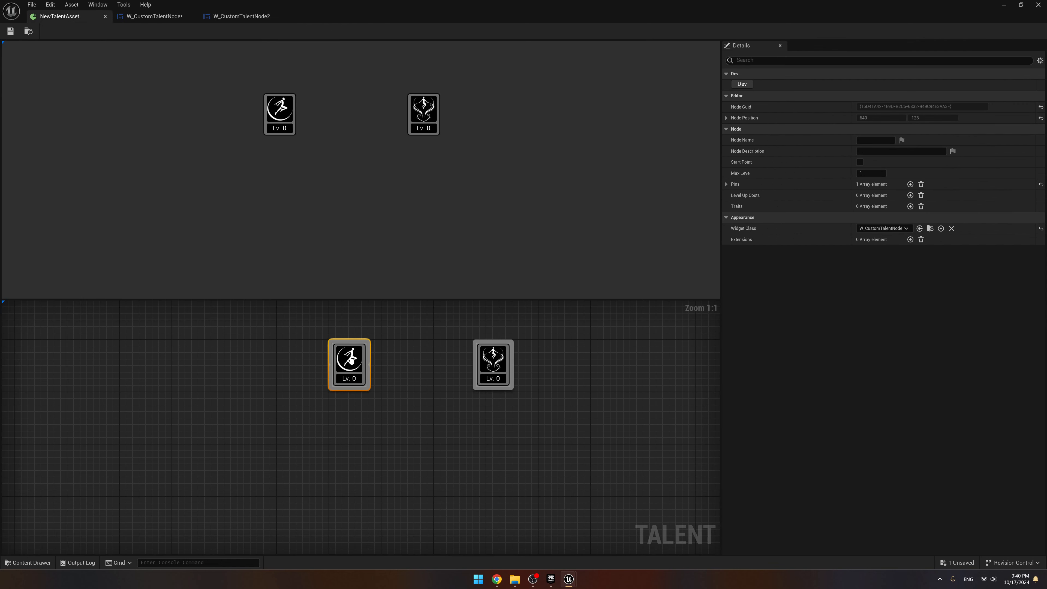
{"action": "left_click", "coordinate": [909, 239]}
{"action": "left_click", "coordinate": [733, 251]}
{"action": "left_click", "coordinate": [865, 262]}
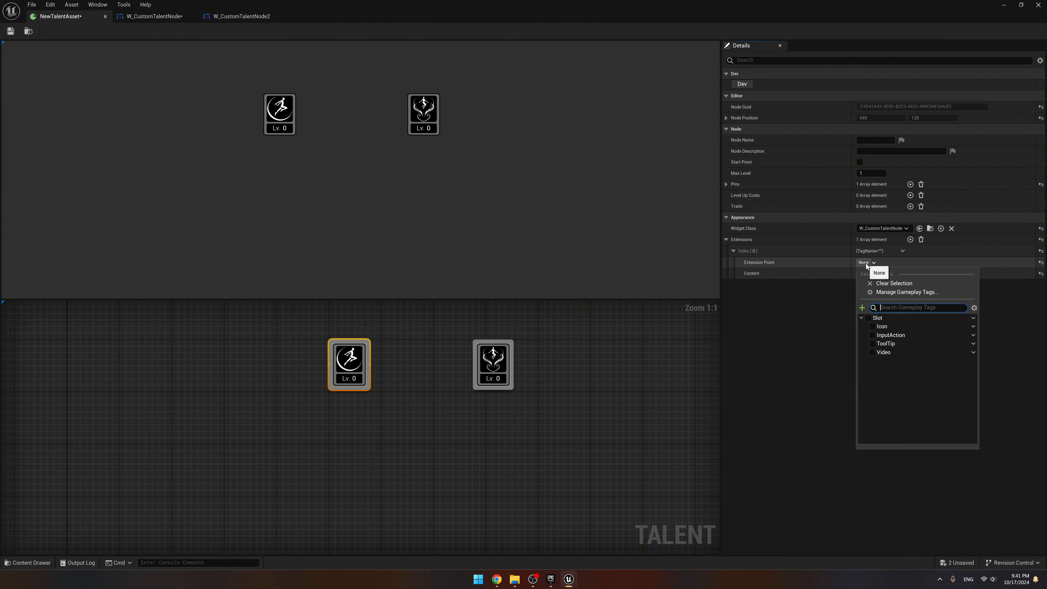
{"action": "left_click", "coordinate": [872, 327]}
{"action": "left_click", "coordinate": [814, 268]}
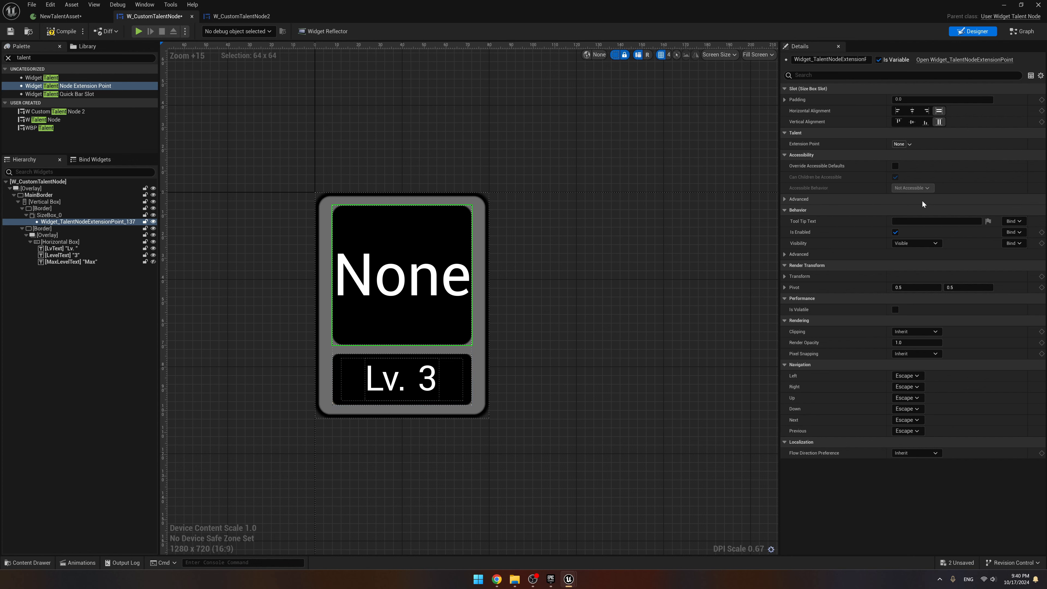
Set the Extension Point tag of the extension point widget in W_CustomTalentNode to HUD.Slot.Icon.
{"action": "left_click", "coordinate": [900, 144]}
{"action": "left_click", "coordinate": [897, 199]}
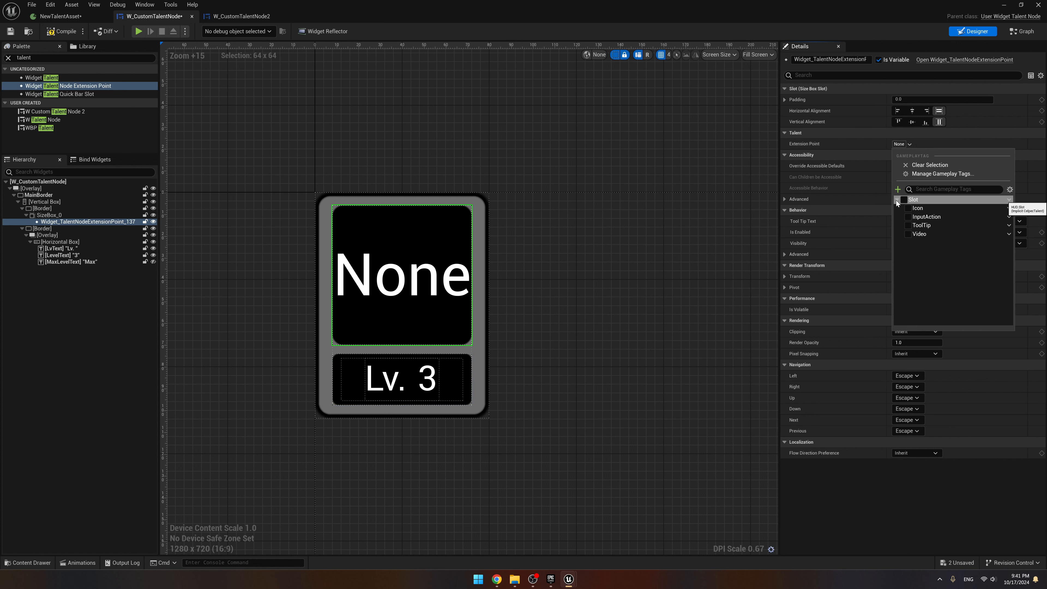
{"action": "left_click", "coordinate": [908, 209]}
{"action": "left_click", "coordinate": [850, 145]}
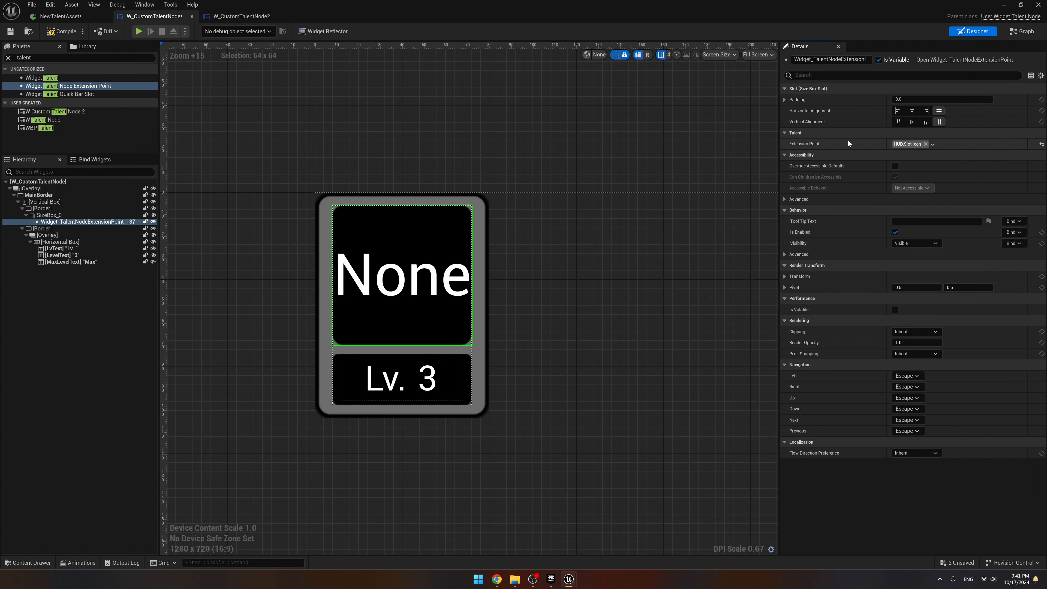
Set the content of the first talent node's extension to Talent Node Extension Content Slate Brush.
{"action": "left_click", "coordinate": [61, 16]}
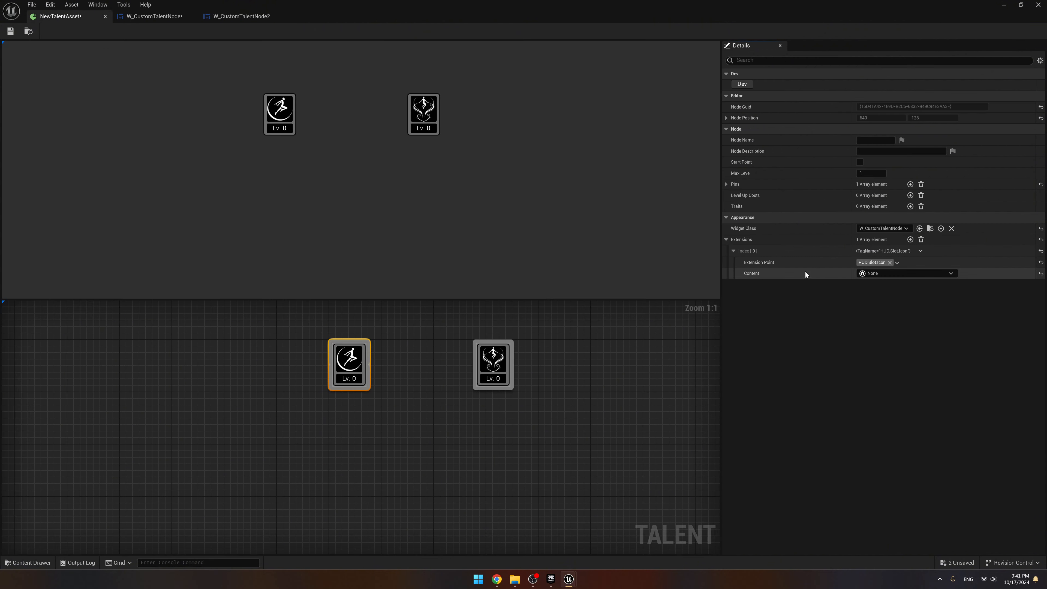
{"action": "left_click", "coordinate": [871, 273]}
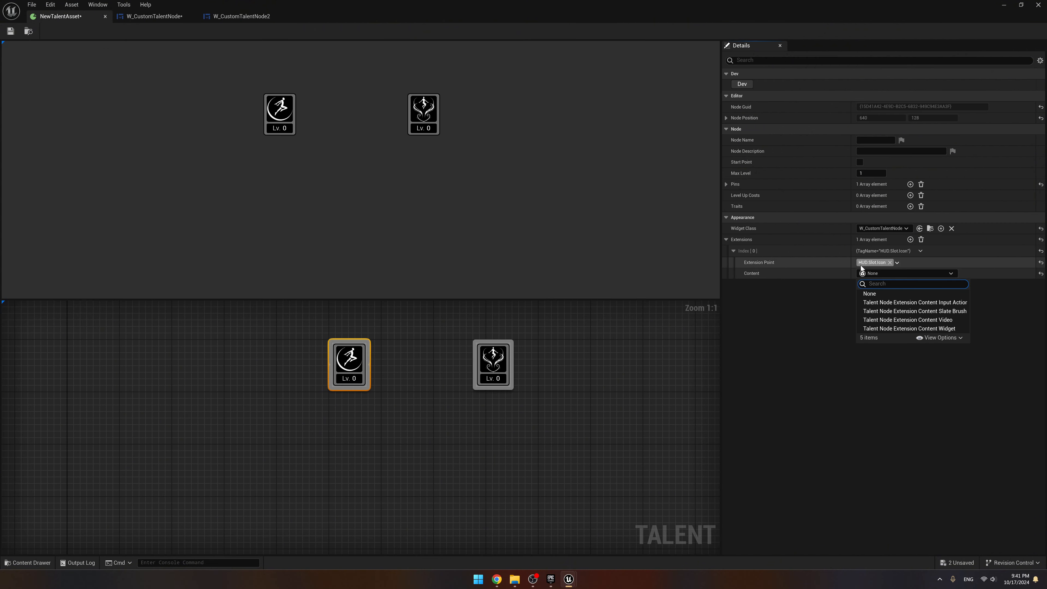
{"action": "left_click", "coordinate": [806, 275]}
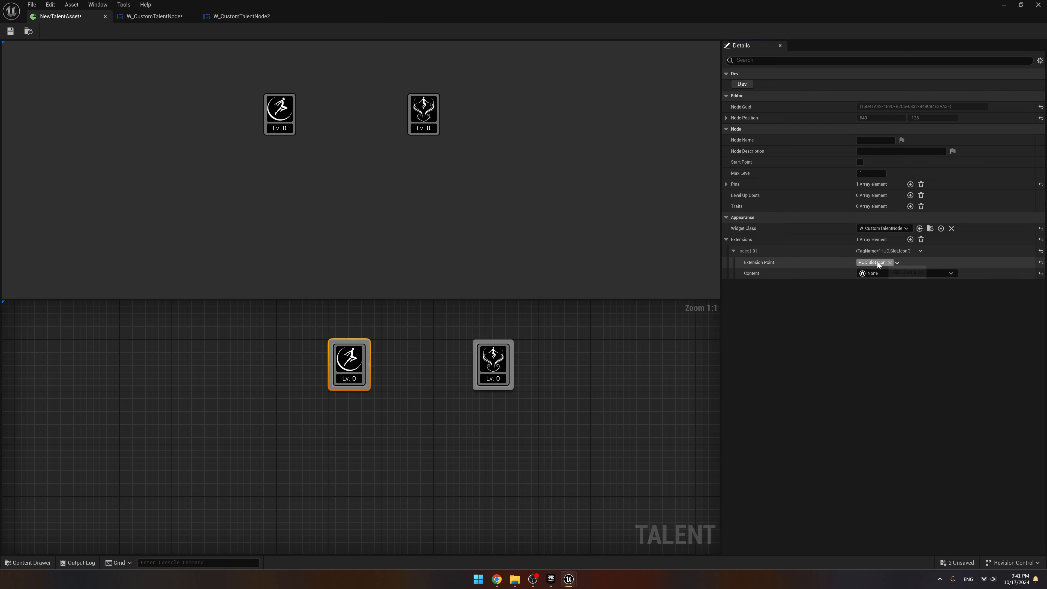
{"action": "left_click", "coordinate": [885, 273]}
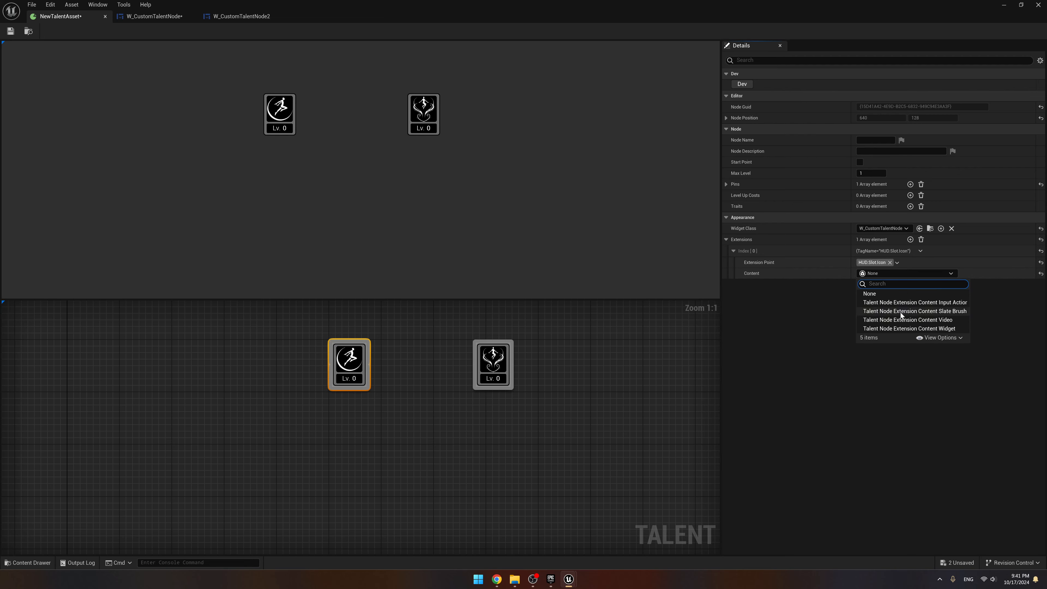
{"action": "left_click", "coordinate": [956, 311]}
{"action": "left_click", "coordinate": [801, 272]}
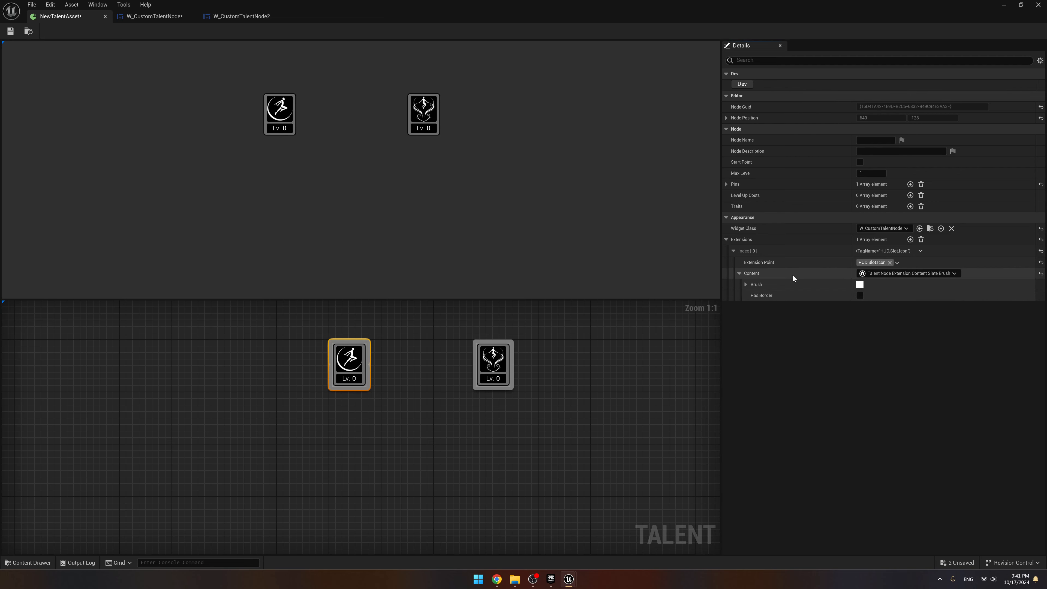
Set the image of the first node's extension brush to the T_Jump_ texture.
{"action": "left_click", "coordinate": [772, 287]}
{"action": "left_click", "coordinate": [915, 297]}
{"action": "type", "text": "jump"}
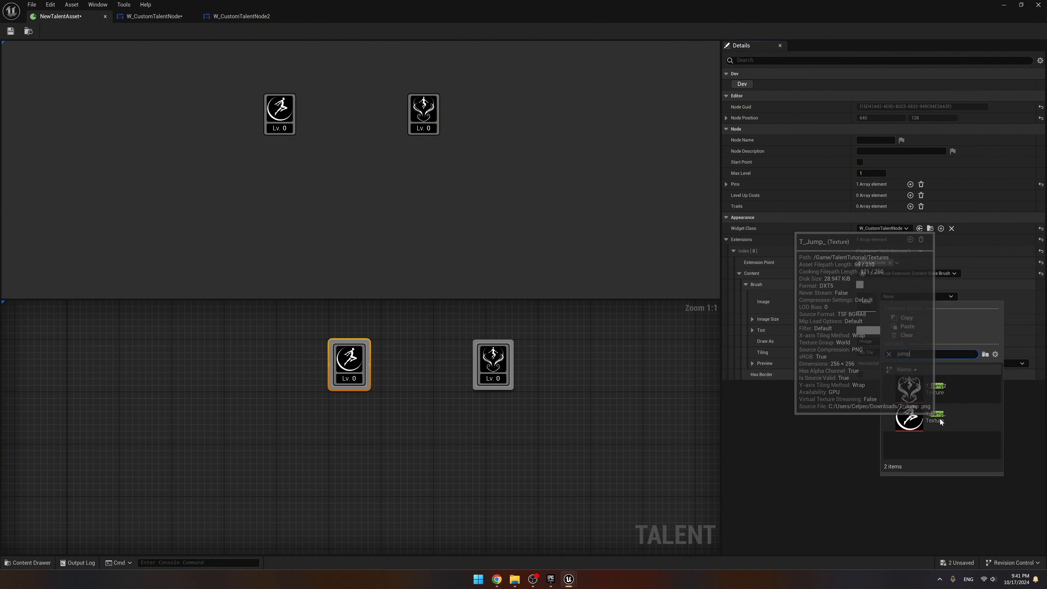
{"action": "left_click", "coordinate": [914, 417]}
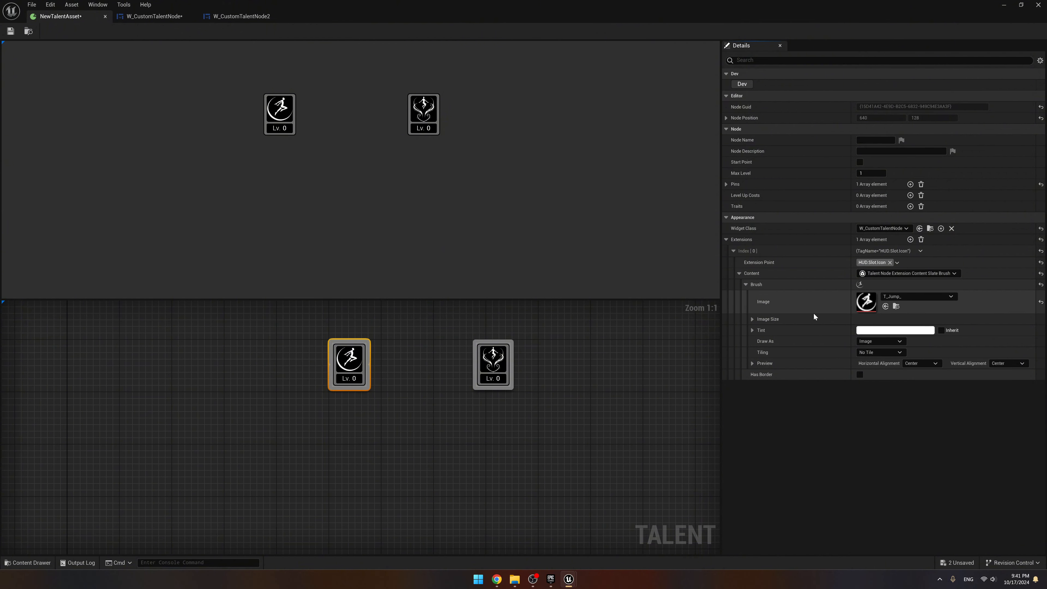
Compile W_CustomTalentNode and inspect the extension point's preview in the designer.
{"action": "left_click", "coordinate": [156, 17]}
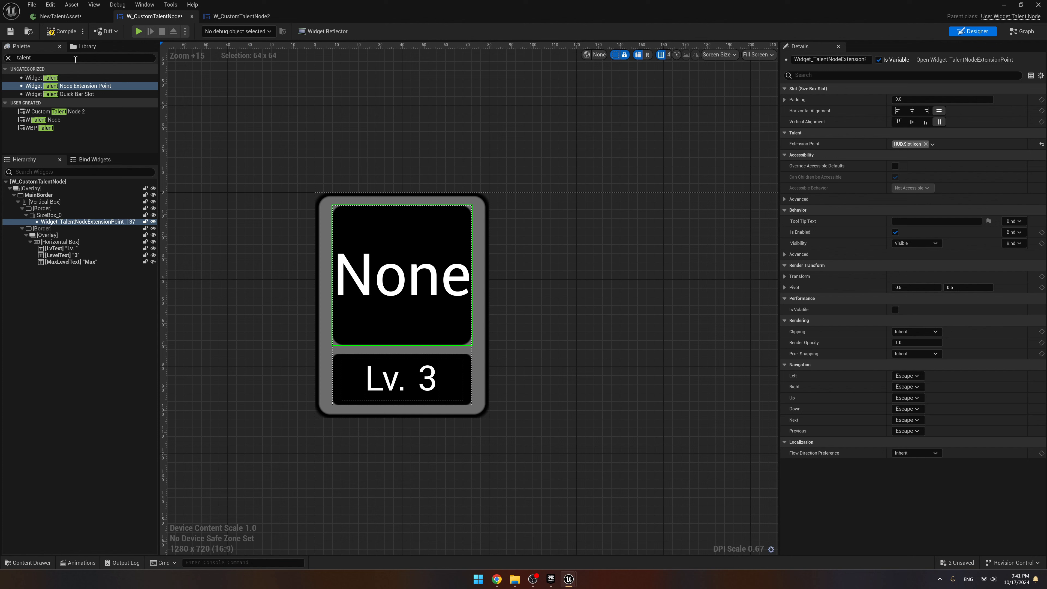
{"action": "left_click", "coordinate": [61, 31]}
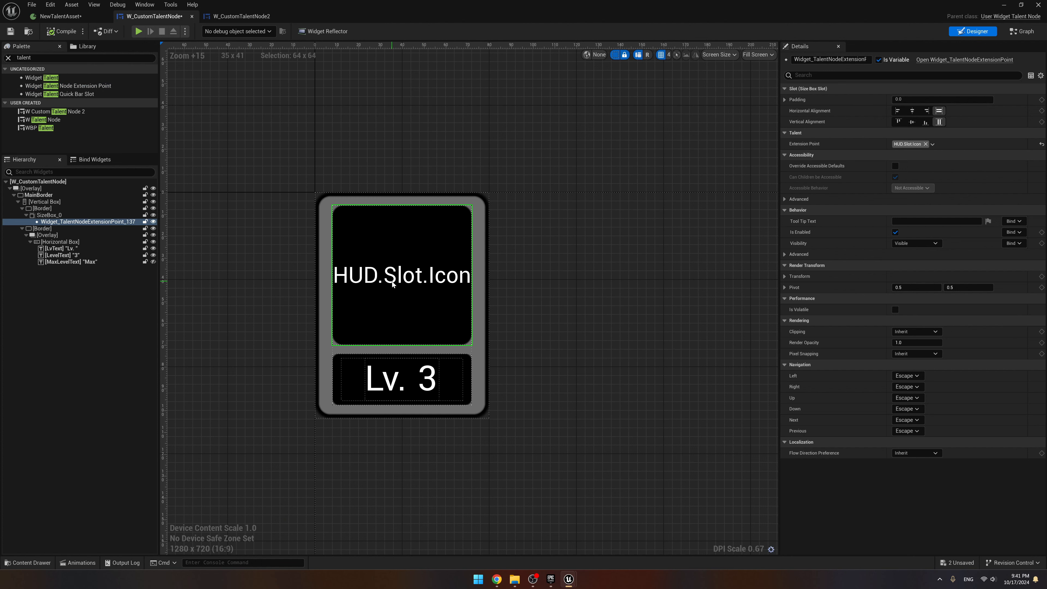
{"action": "scroll", "coordinate": [372, 275], "scroll_direction": "up", "scroll_amount": 2}
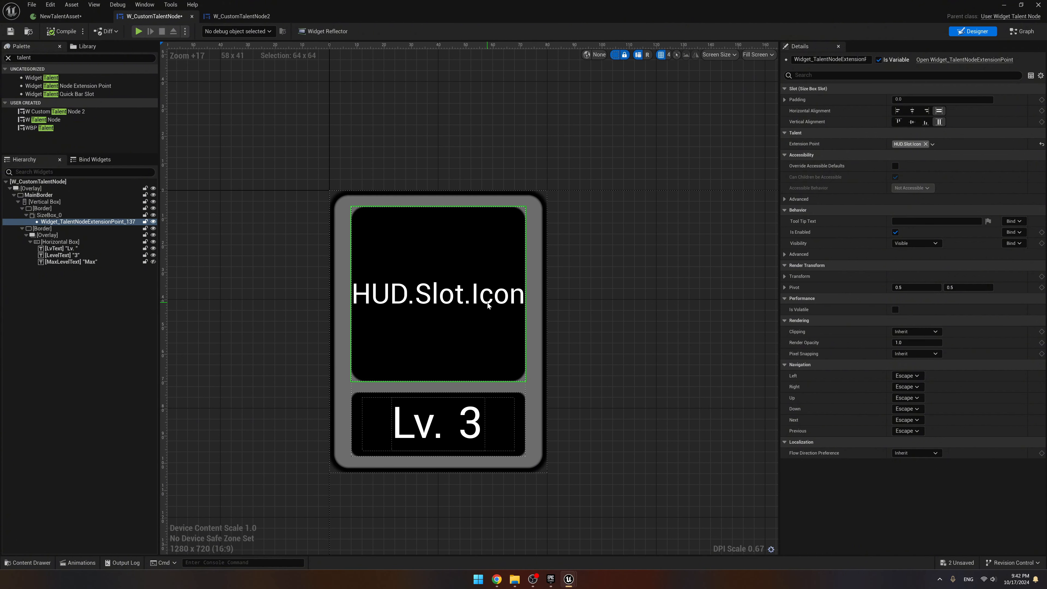
{"action": "right_click_drag", "start_coordinate": [487, 304], "coordinate": [455, 292]}
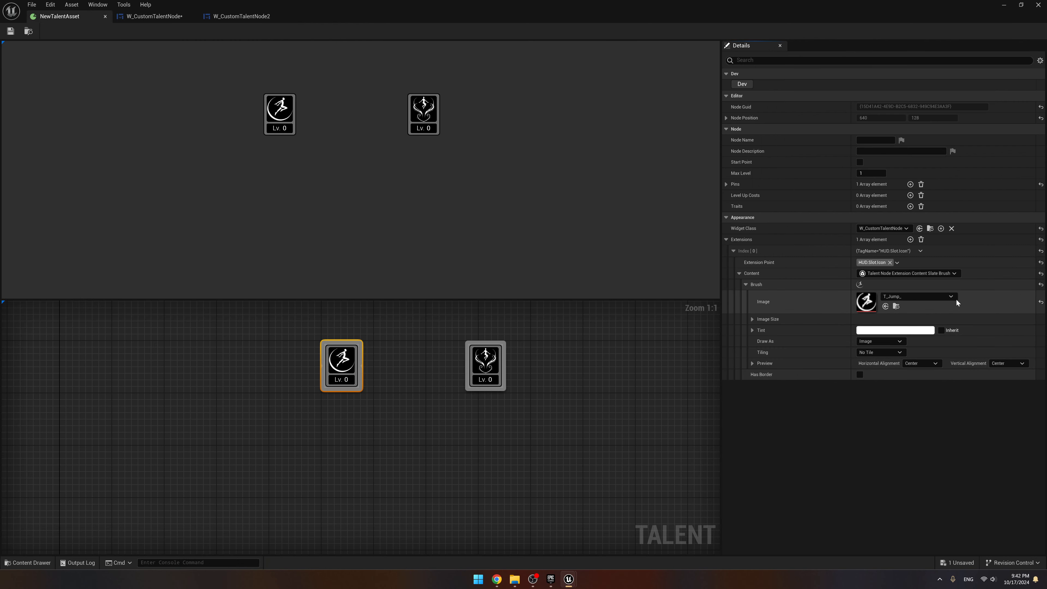
Switch the first node's extension brush image to T_Jump2, return it to T_Jump_, and save NewTalentAsset.
{"action": "left_click", "coordinate": [939, 296]}
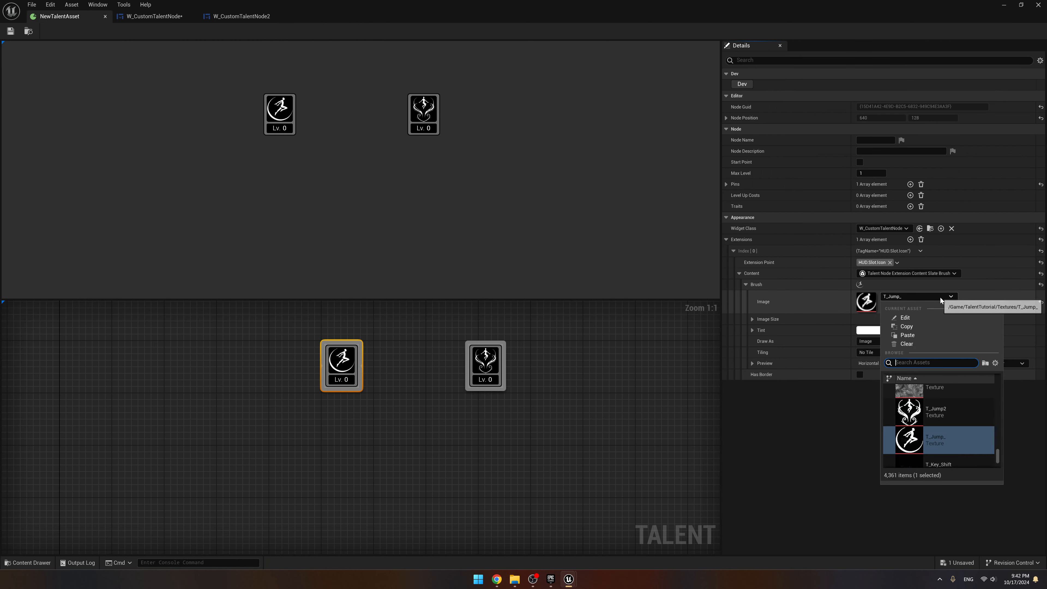
{"action": "left_click", "coordinate": [931, 416]}
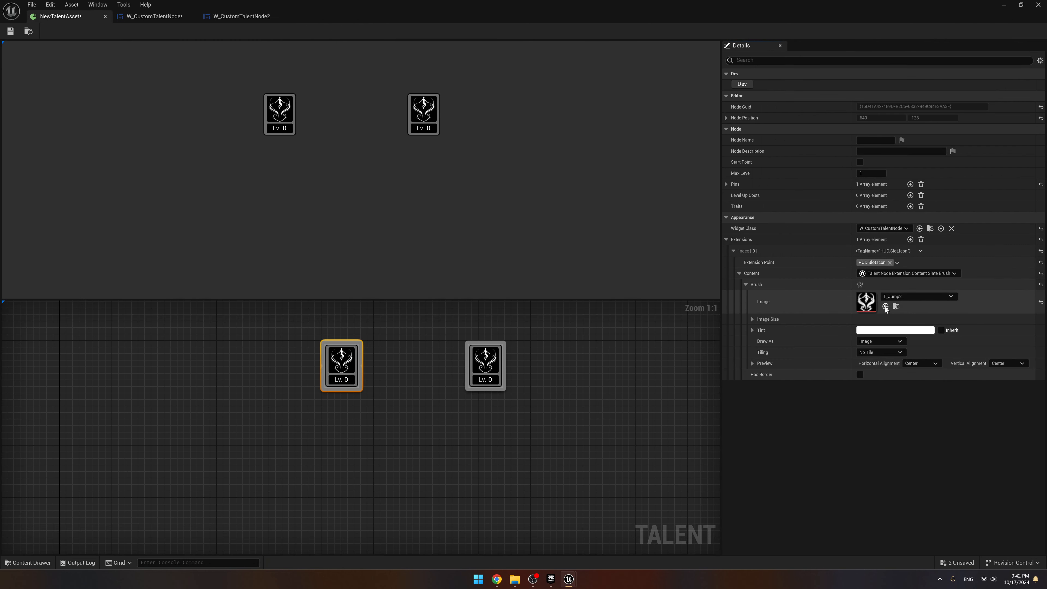
{"action": "left_click", "coordinate": [917, 296]}
{"action": "left_click", "coordinate": [939, 408]}
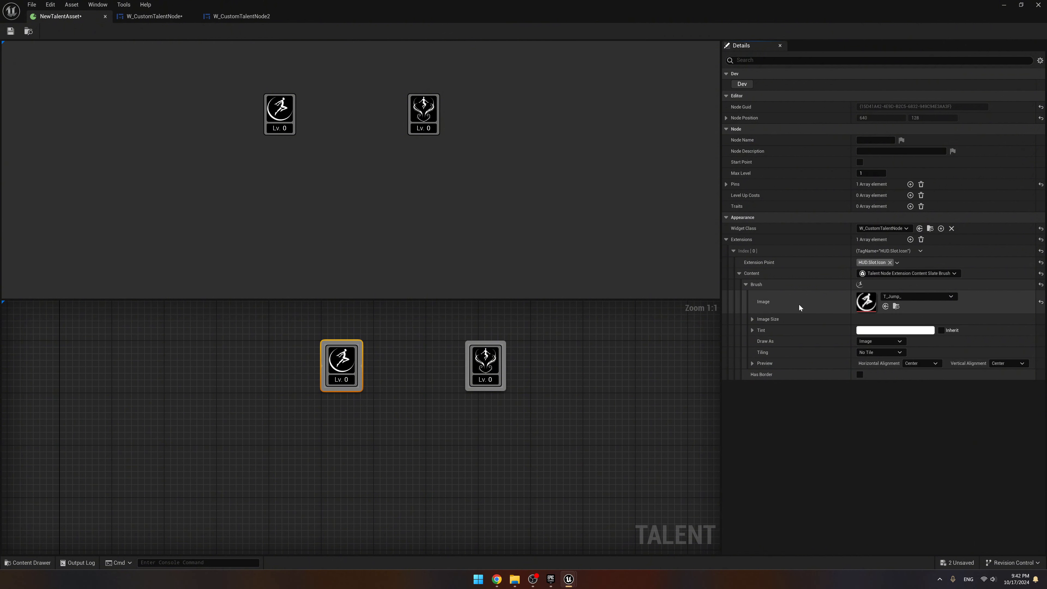
{"action": "key", "text": "ctrl+s"}
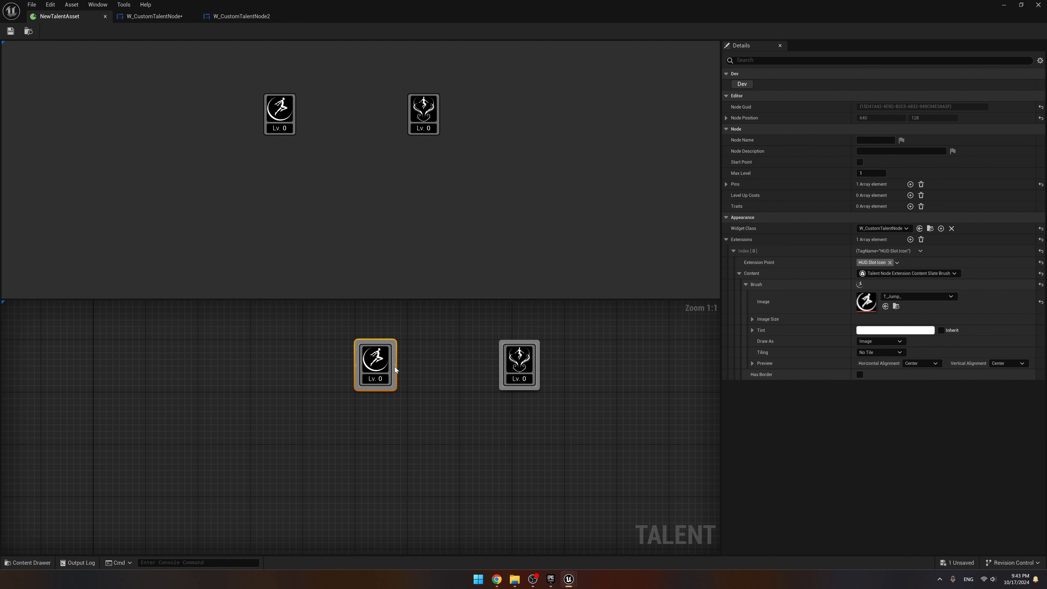
Link the first talent node to the second one and move the first node below it.
{"action": "left_click_drag", "start_coordinate": [394, 367], "coordinate": [501, 366]}
{"action": "left_click", "coordinate": [466, 383]}
{"action": "left_click_drag", "start_coordinate": [380, 367], "coordinate": [438, 435]}
{"action": "right_click_drag", "start_coordinate": [437, 434], "coordinate": [413, 413]}
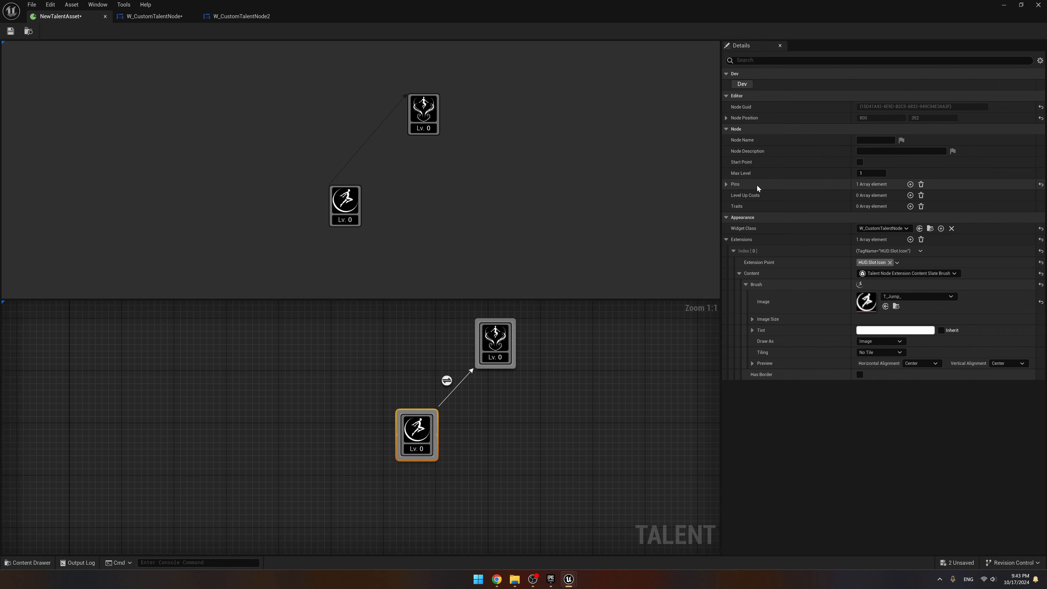
Set the first talent node's pin alignment to Center horizontally and Bottom vertically.
{"action": "left_click", "coordinate": [725, 185]}
{"action": "left_click", "coordinate": [733, 195]}
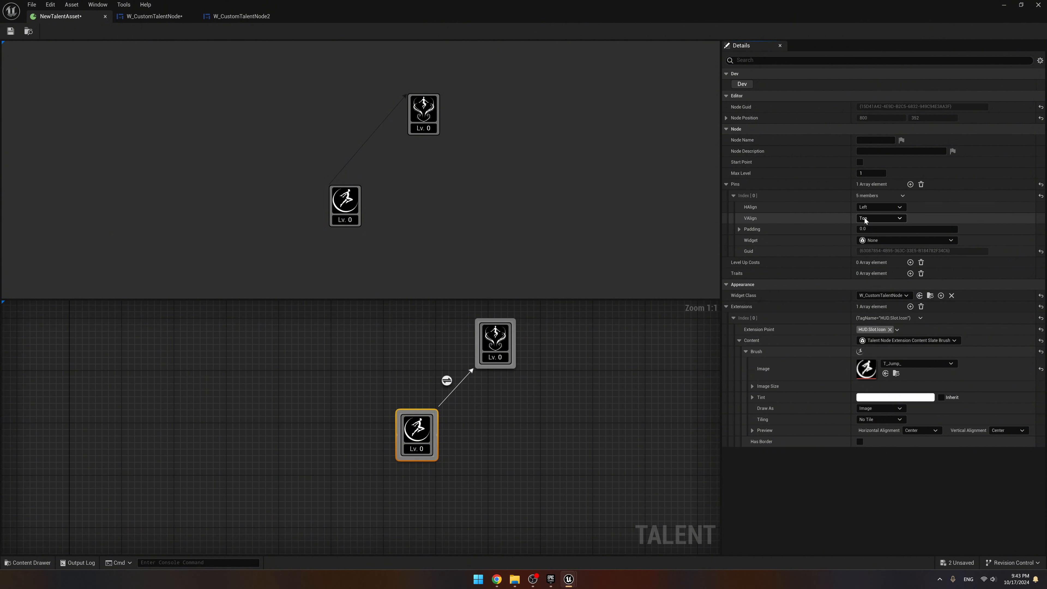
{"action": "left_click", "coordinate": [878, 207]}
{"action": "left_click", "coordinate": [889, 231]}
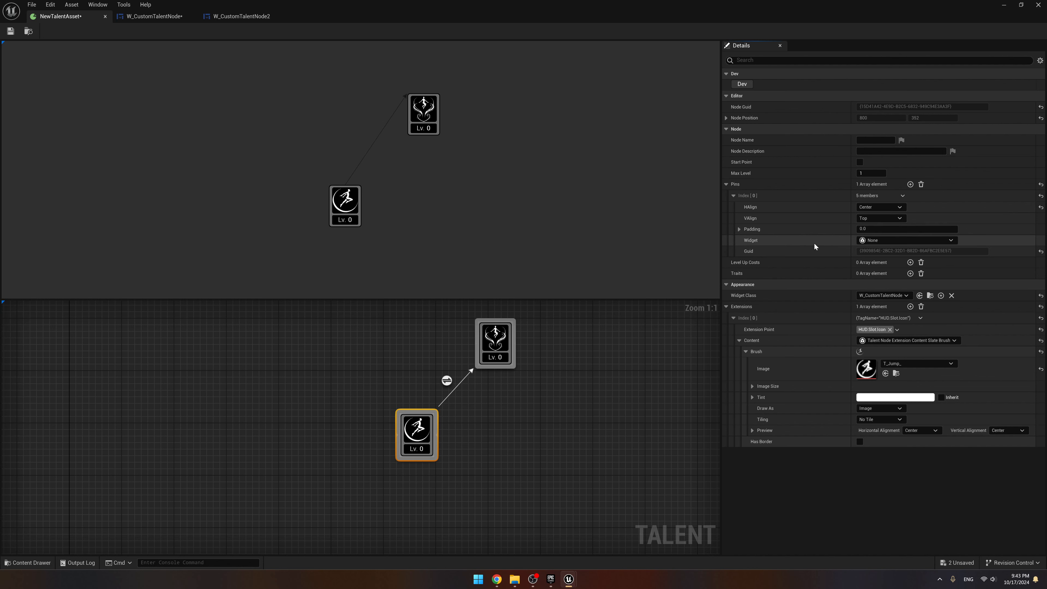
{"action": "left_click", "coordinate": [884, 219]}
{"action": "left_click", "coordinate": [883, 250]}
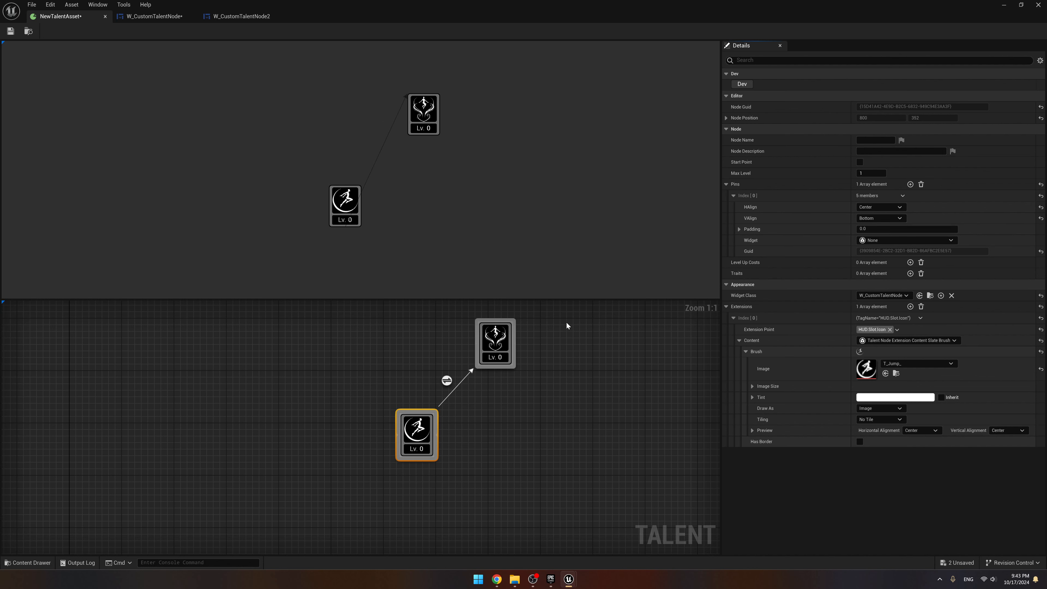
Arrange the two linked talent nodes in a vertical column with the first node above the second.
{"action": "right_click_drag", "start_coordinate": [566, 322], "coordinate": [573, 392]}
{"action": "left_click_drag", "start_coordinate": [426, 512], "coordinate": [509, 366]}
{"action": "right_click_drag", "start_coordinate": [509, 365], "coordinate": [513, 396]}
{"action": "left_click_drag", "start_coordinate": [484, 388], "coordinate": [411, 388]}
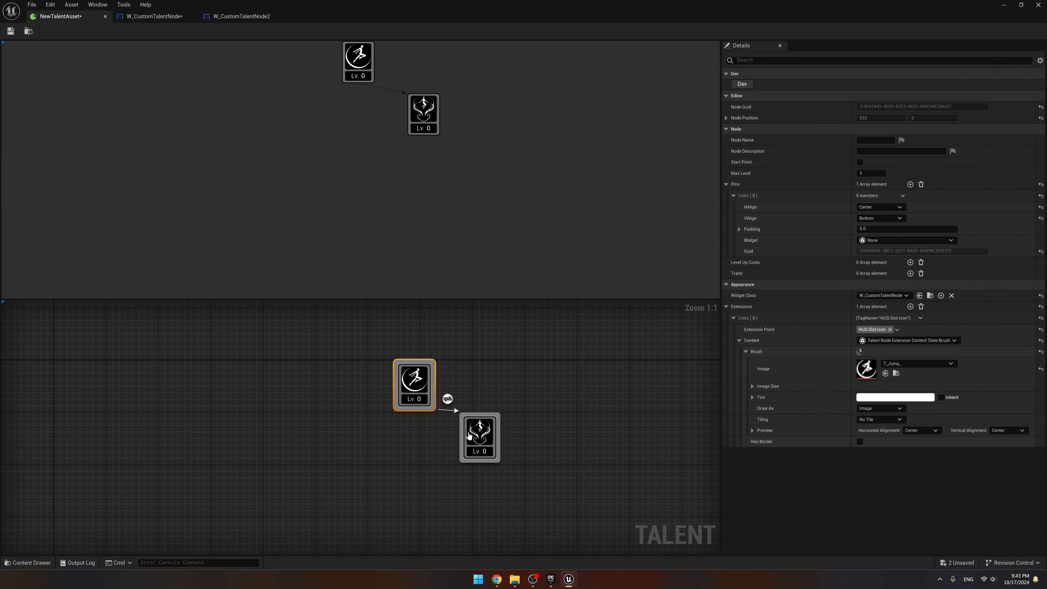
{"action": "left_click_drag", "start_coordinate": [499, 425], "coordinate": [435, 470]}
{"action": "right_click_drag", "start_coordinate": [452, 468], "coordinate": [508, 444]}
{"action": "left_click_drag", "start_coordinate": [533, 357], "coordinate": [459, 473]}
{"action": "left_click_drag", "start_coordinate": [474, 475], "coordinate": [409, 514]}
{"action": "right_click_drag", "start_coordinate": [425, 499], "coordinate": [492, 386]}
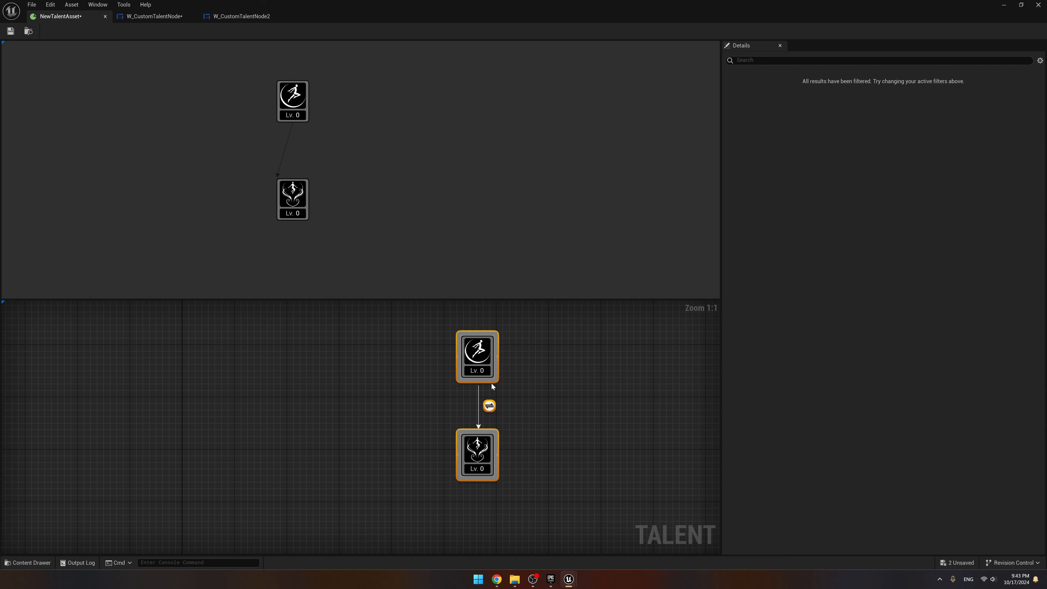
{"action": "left_click_drag", "start_coordinate": [497, 454], "coordinate": [461, 456]}
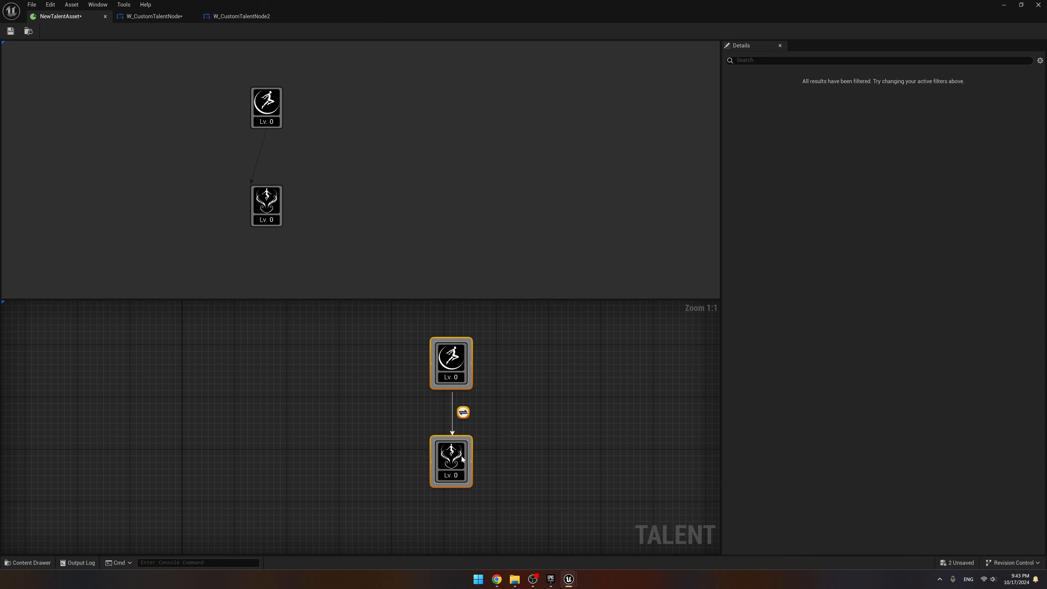
Set the horizontal alignment of the second talent node's pin to Center.
{"action": "left_click", "coordinate": [451, 464]}
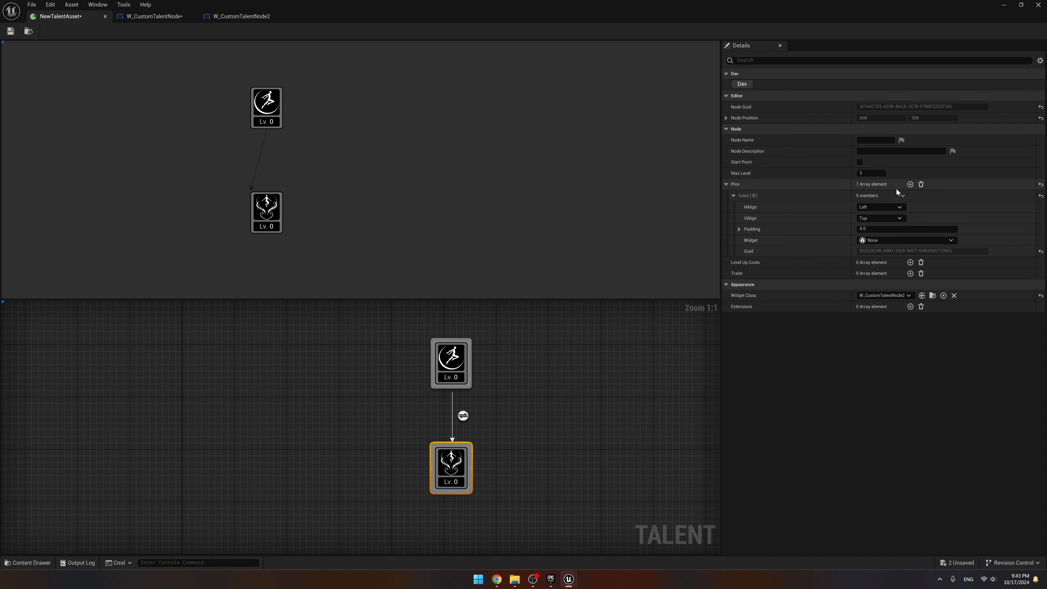
{"action": "left_click", "coordinate": [886, 207]}
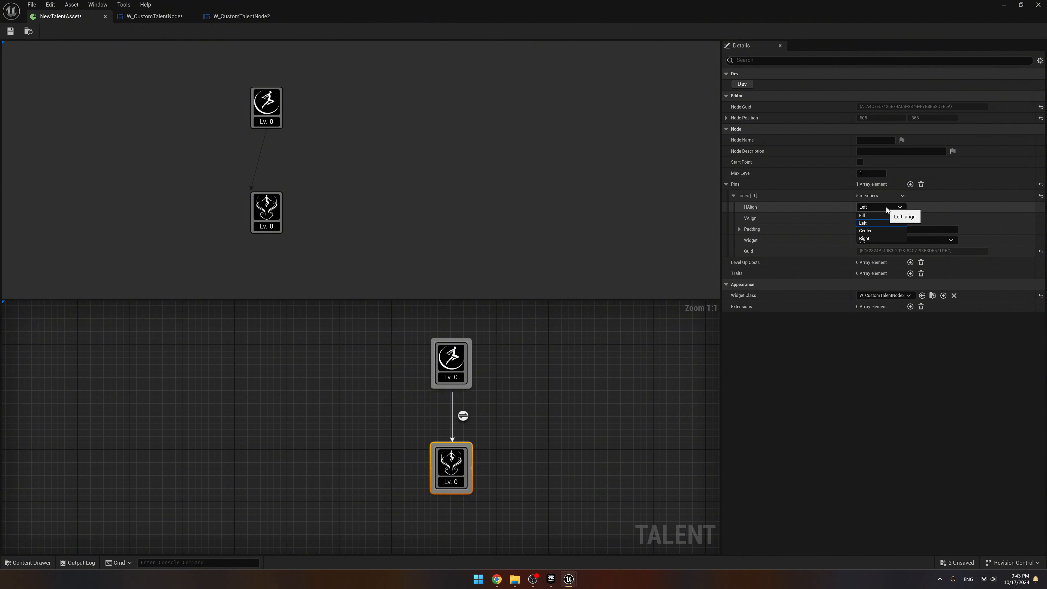
{"action": "left_click", "coordinate": [879, 231]}
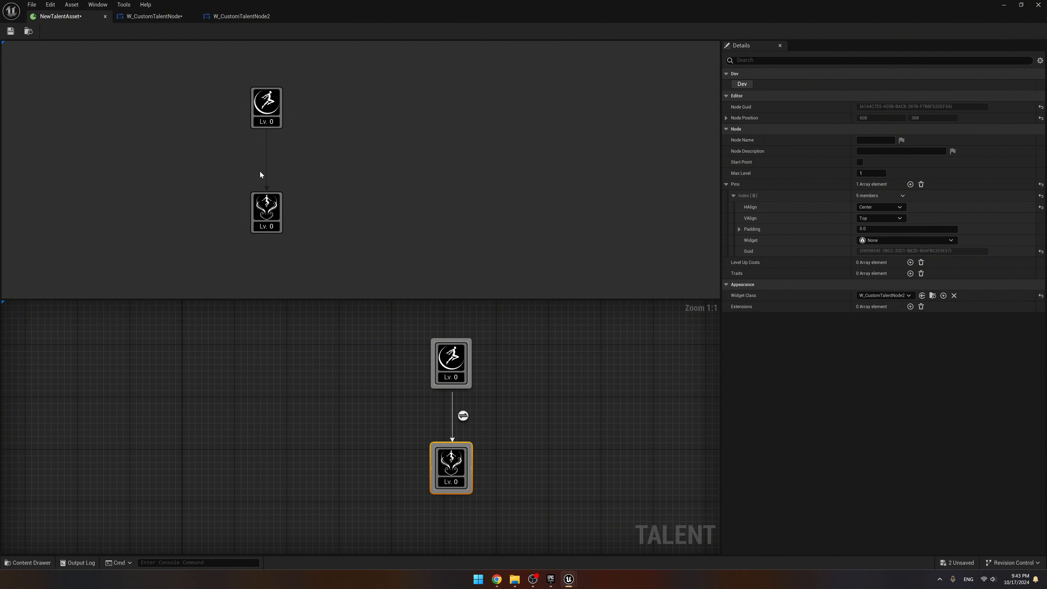
Move the two linked talent nodes together through the graph, keeping the first node directly above the second.
{"action": "right_click_drag", "start_coordinate": [332, 429], "coordinate": [453, 474]}
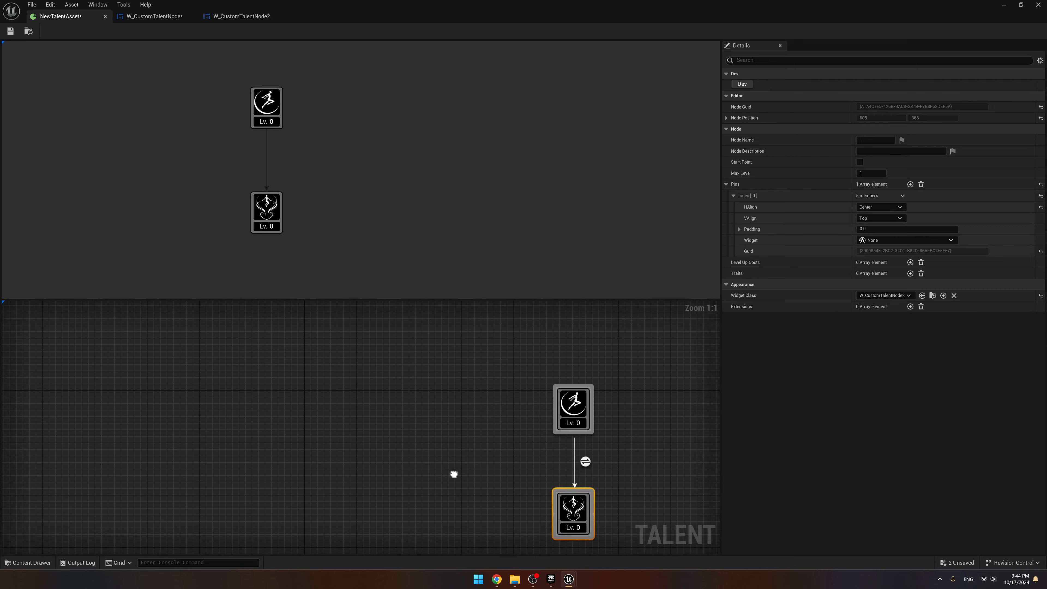
{"action": "scroll", "coordinate": [454, 475], "scroll_direction": "down", "scroll_amount": 1}
{"action": "left_click_drag", "start_coordinate": [485, 407], "coordinate": [441, 506]}
{"action": "right_click_drag", "start_coordinate": [388, 471], "coordinate": [476, 470]}
{"action": "scroll", "coordinate": [475, 471], "scroll_direction": "up", "scroll_amount": 1}
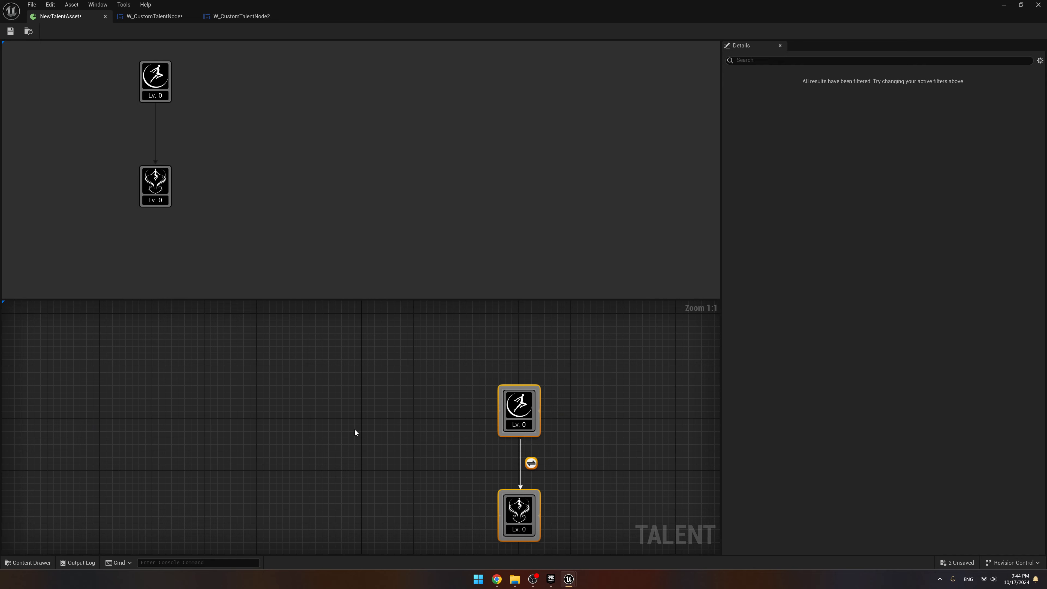
{"action": "right_click_drag", "start_coordinate": [367, 433], "coordinate": [341, 402]}
{"action": "left_click_drag", "start_coordinate": [420, 347], "coordinate": [558, 477]}
{"action": "left_click_drag", "start_coordinate": [504, 485], "coordinate": [466, 407]}
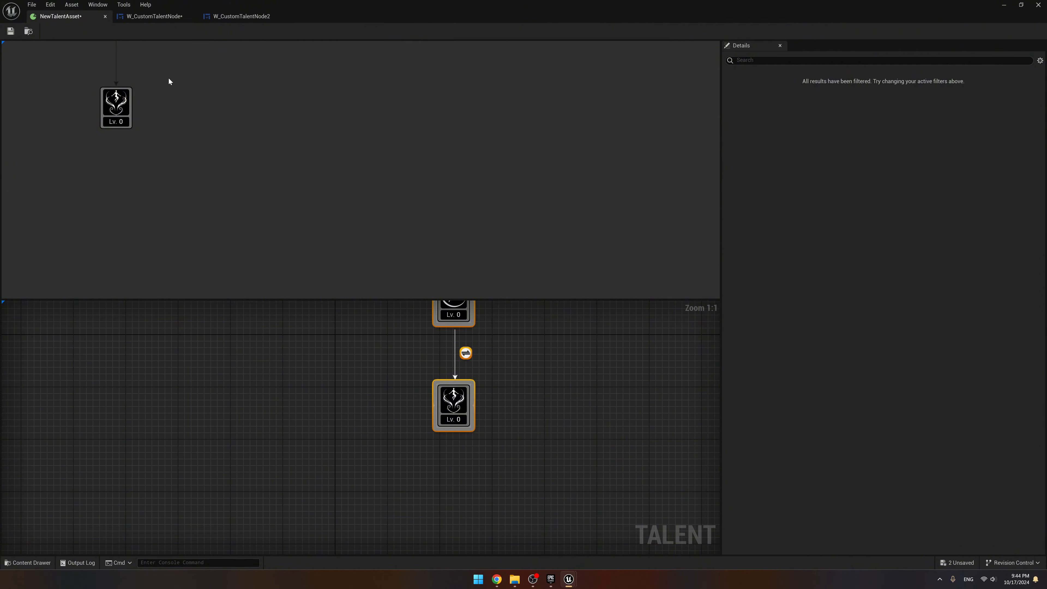
{"action": "right_click_drag", "start_coordinate": [460, 400], "coordinate": [431, 422]}
{"action": "left_click_drag", "start_coordinate": [432, 336], "coordinate": [419, 418]}
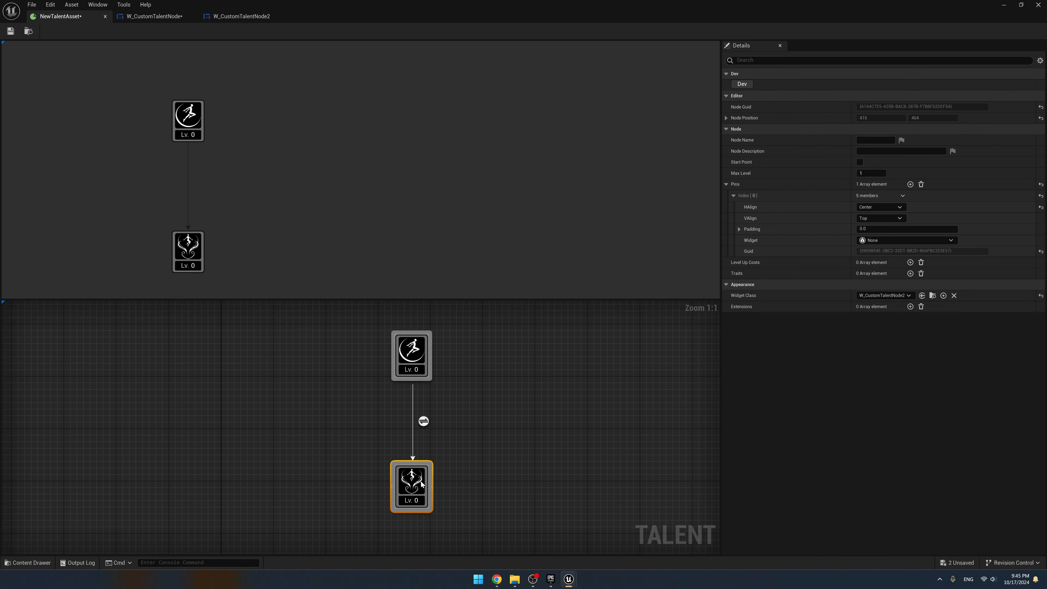
Move the second talent node below and to the left of the first, and place a copy of it to its right at the same height.
{"action": "left_click_drag", "start_coordinate": [413, 482], "coordinate": [365, 479]}
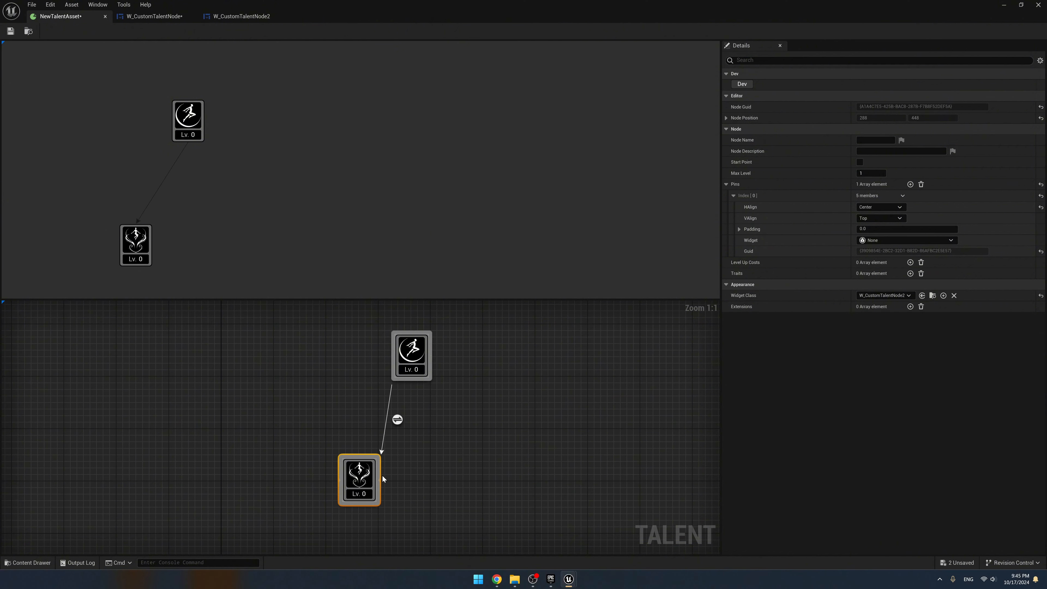
{"action": "left_click", "coordinate": [454, 465]}
{"action": "key", "text": "ctrl+v"}
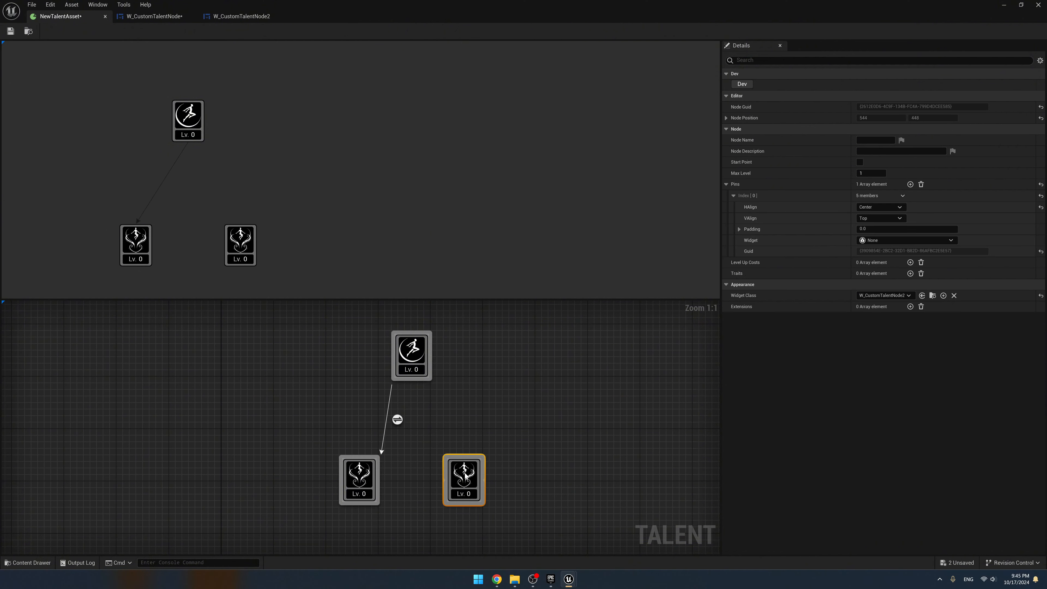
{"action": "left_click_drag", "start_coordinate": [462, 473], "coordinate": [475, 473]}
{"action": "right_click_drag", "start_coordinate": [432, 476], "coordinate": [419, 434]}
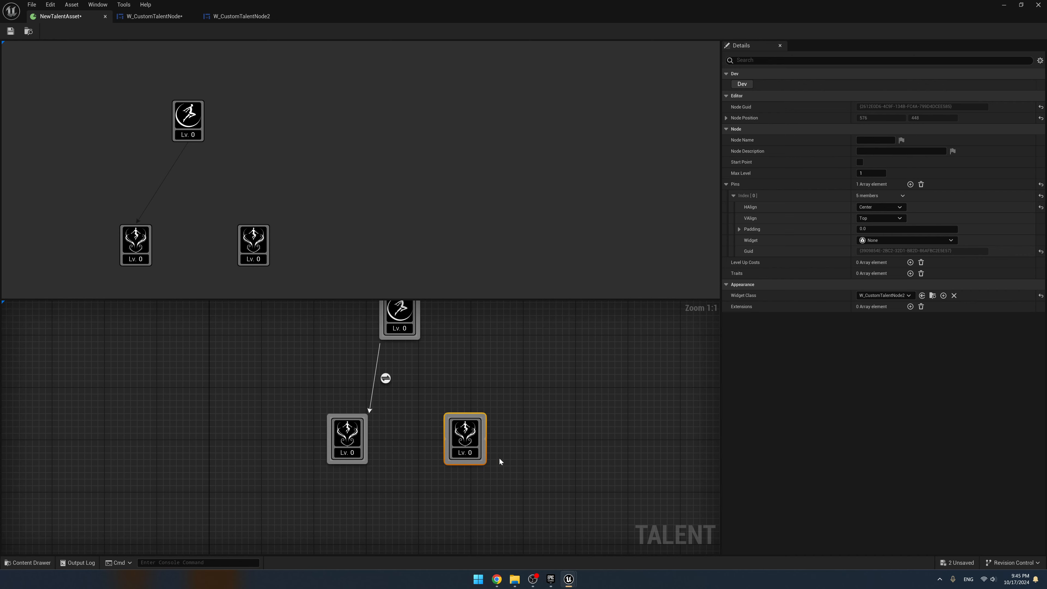
Change the widget class of both lower talent nodes to W_CustomTalentNode.
{"action": "left_click_drag", "start_coordinate": [302, 420], "coordinate": [552, 459]}
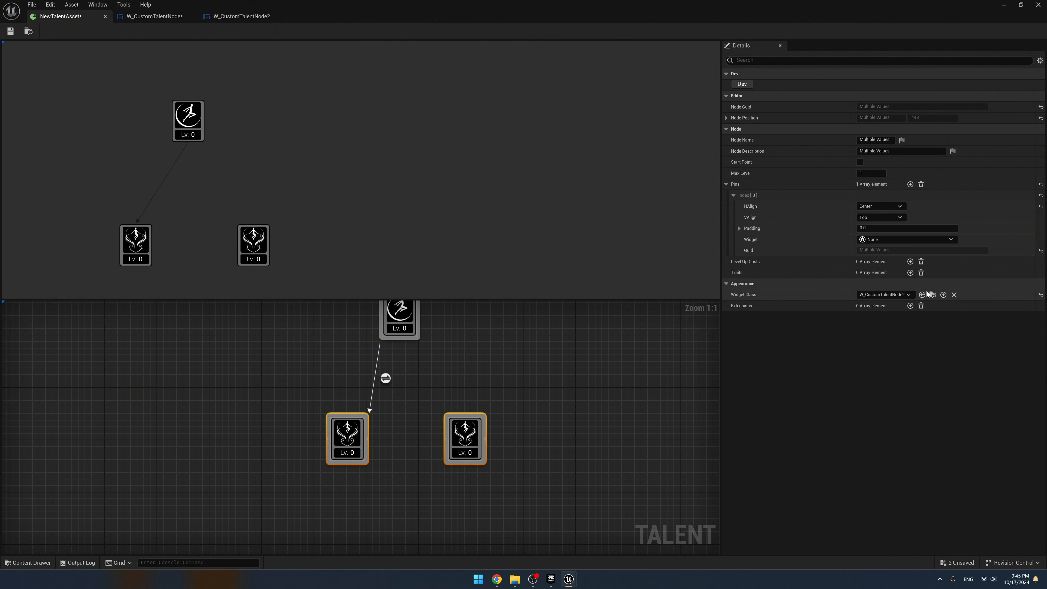
{"action": "left_click", "coordinate": [902, 295]}
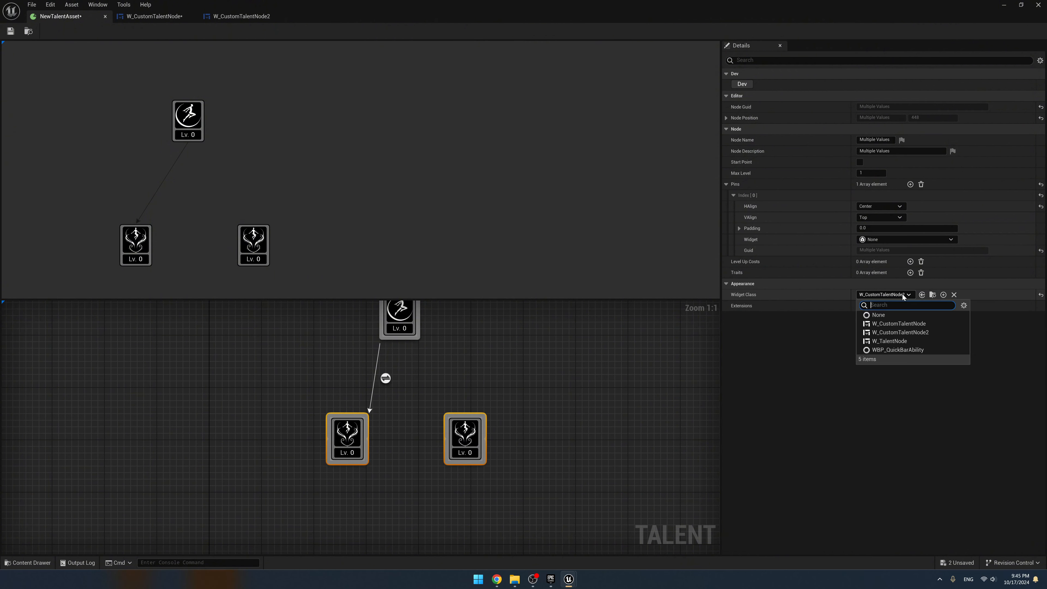
{"action": "left_click", "coordinate": [914, 323]}
Add an extension to the lower-left talent node with extension point HUD.Slot.Icon and Talent Node Extension Content Slate Brush as content.
{"action": "left_click", "coordinate": [352, 436]}
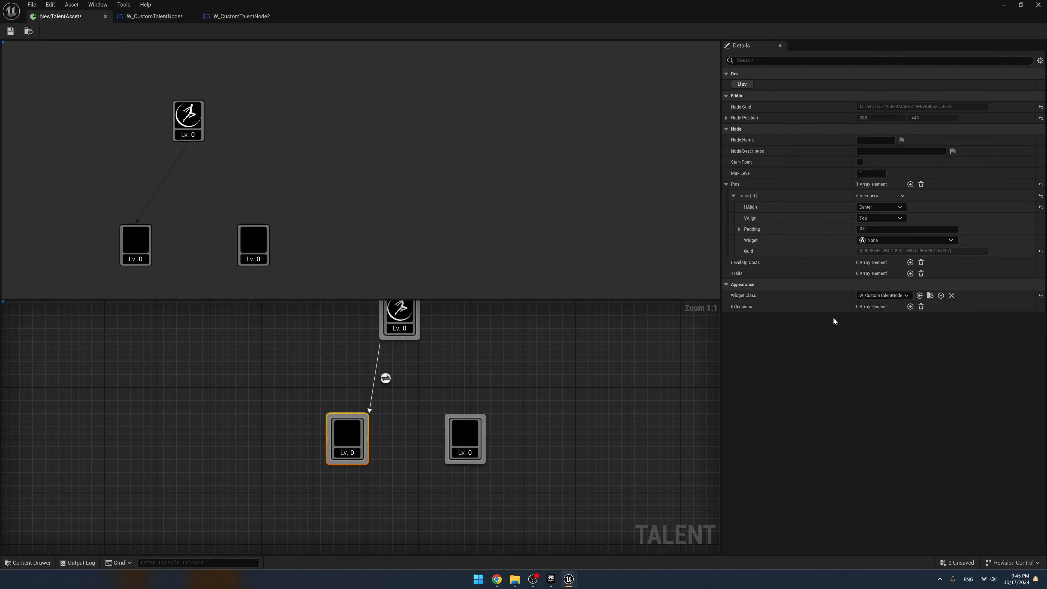
{"action": "left_click", "coordinate": [910, 306]}
{"action": "left_click", "coordinate": [807, 321]}
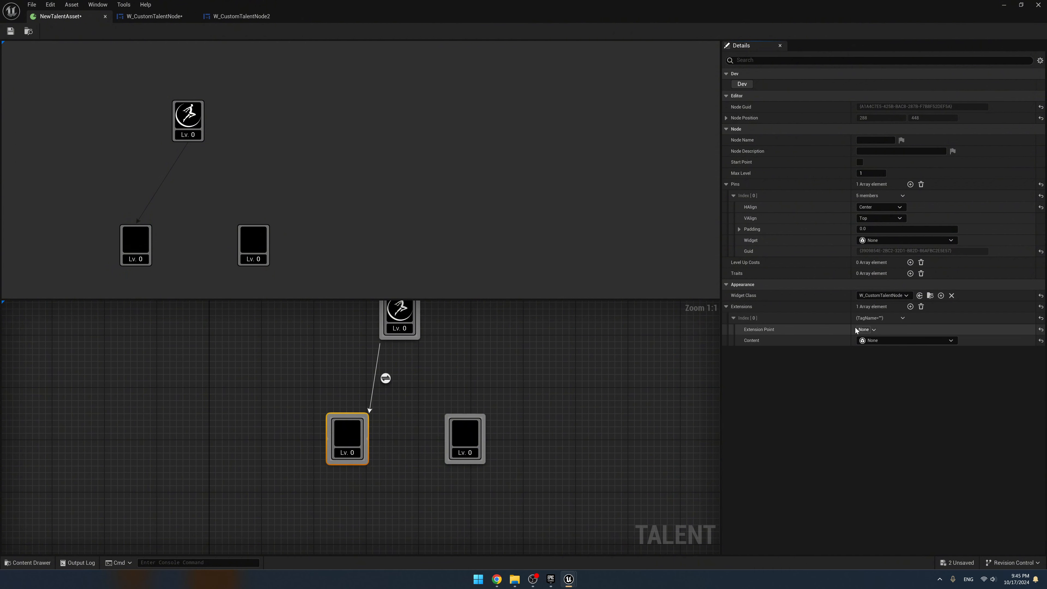
{"action": "left_click", "coordinate": [865, 329]}
{"action": "left_click", "coordinate": [873, 395]}
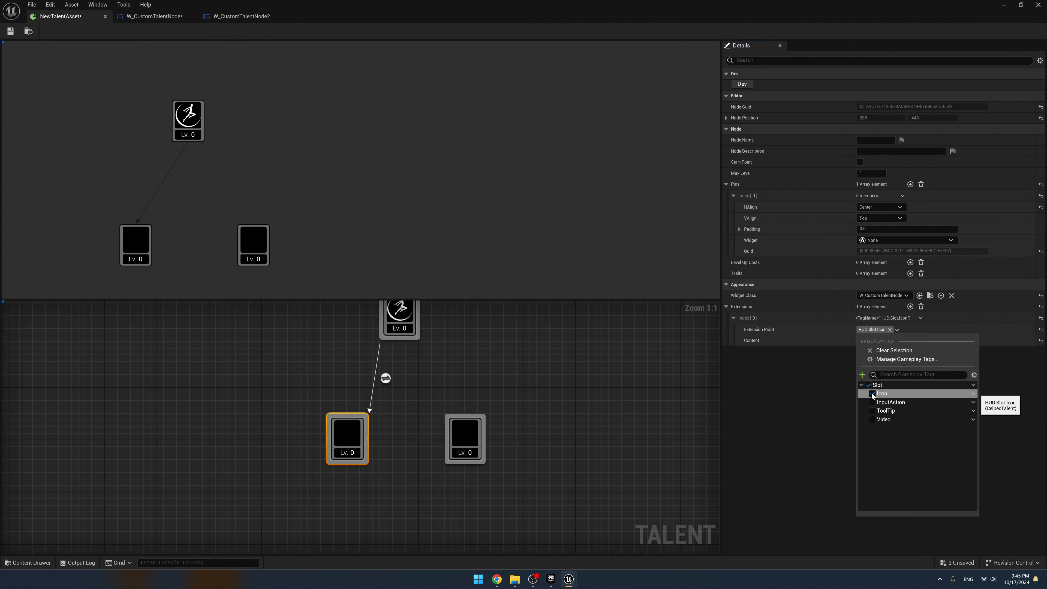
{"action": "left_click", "coordinate": [871, 341]}
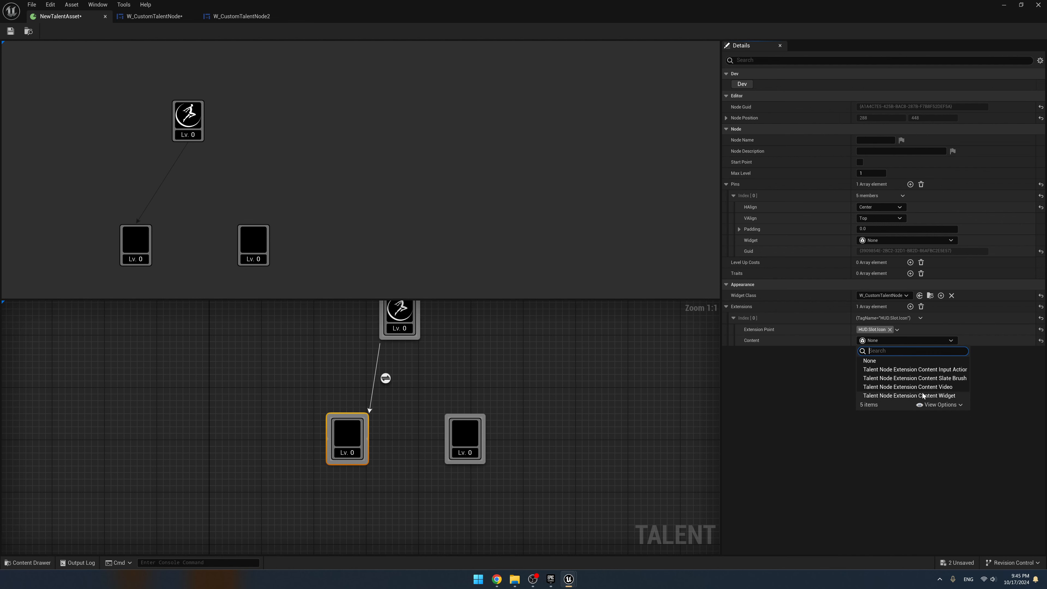
{"action": "left_click", "coordinate": [933, 378]}
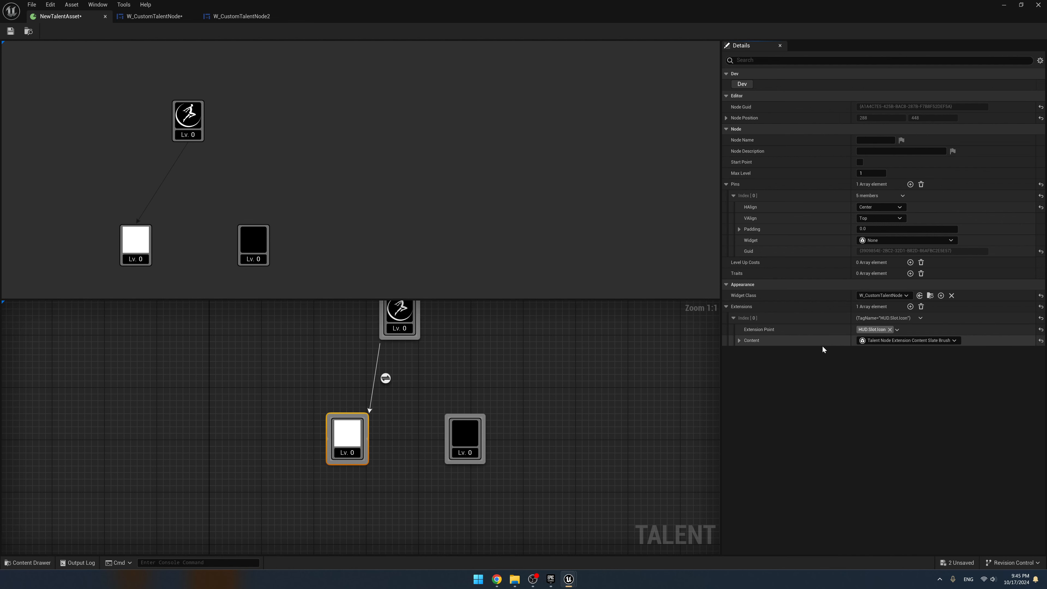
Assign the T_FlyingKnife texture from the Textures folder as the brush image of the lower-left node's icon extension.
{"action": "left_click", "coordinate": [740, 341]}
{"action": "left_click", "coordinate": [807, 350]}
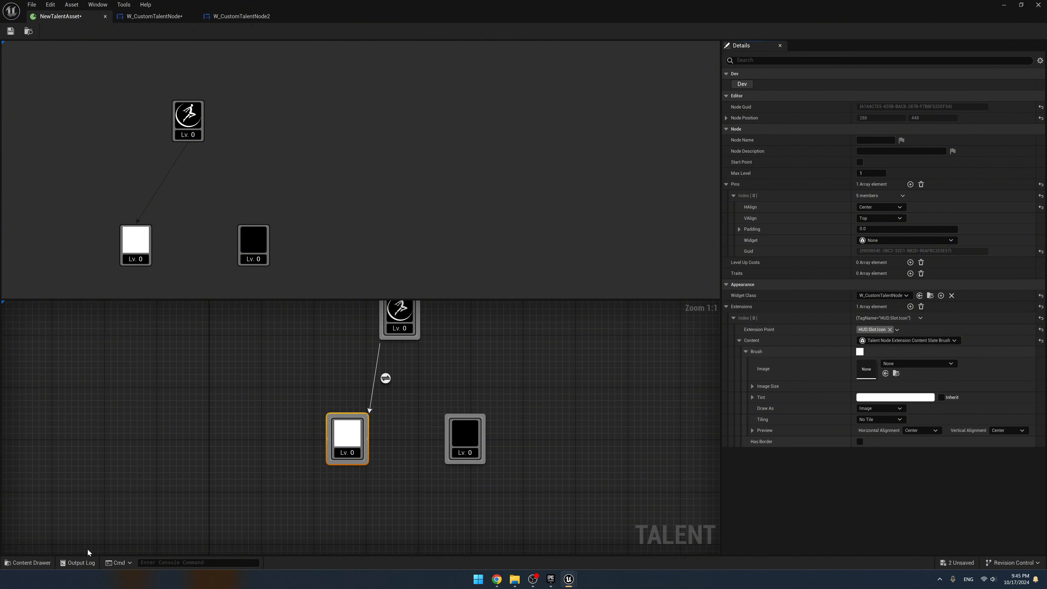
{"action": "left_click", "coordinate": [28, 562]}
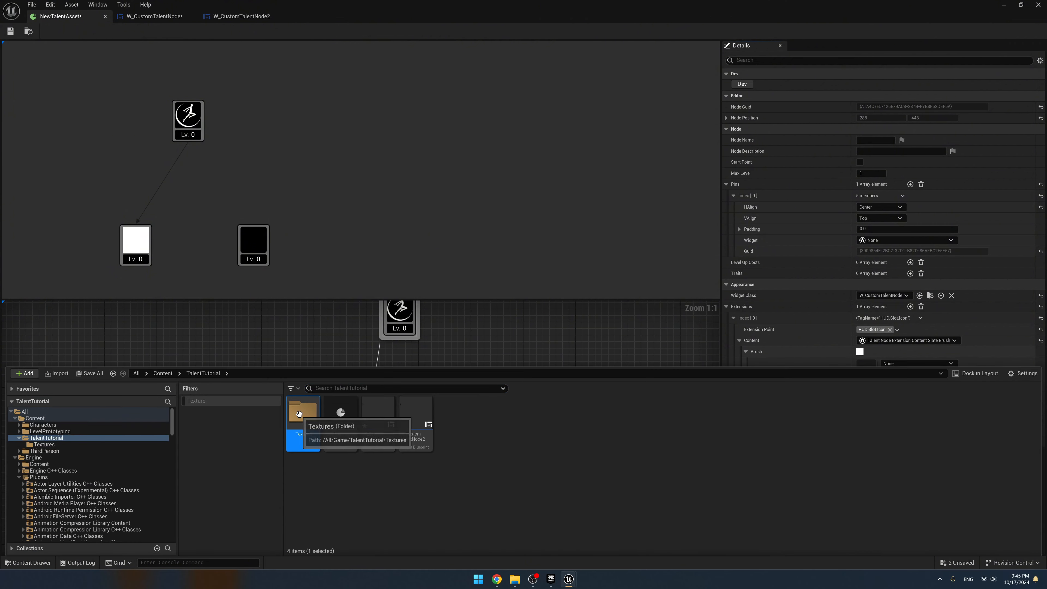
{"action": "double_click", "coordinate": [303, 412]}
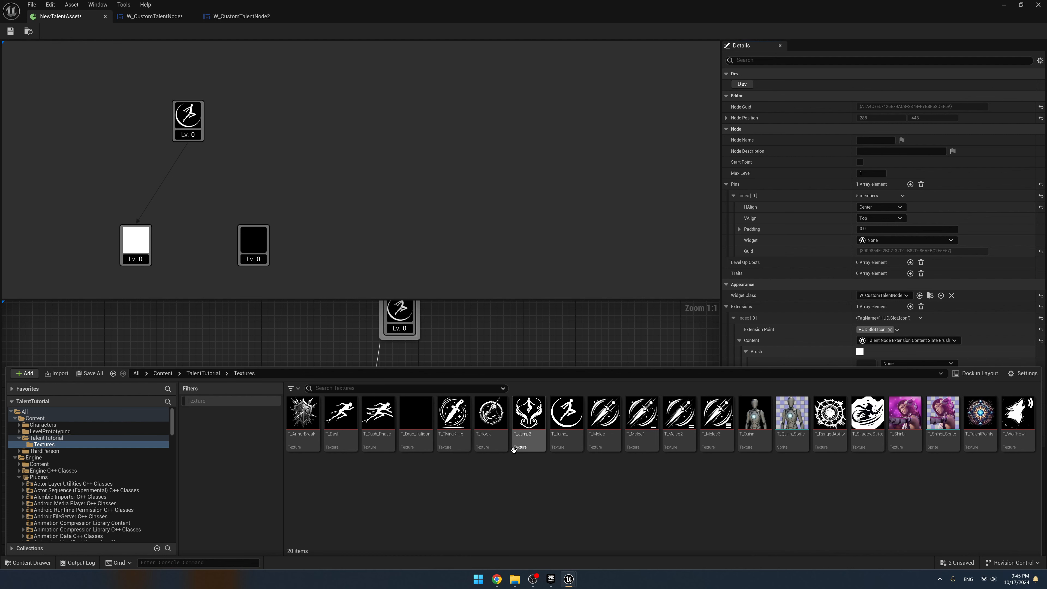
{"action": "left_click", "coordinate": [456, 422]}
{"action": "left_click", "coordinate": [816, 331]}
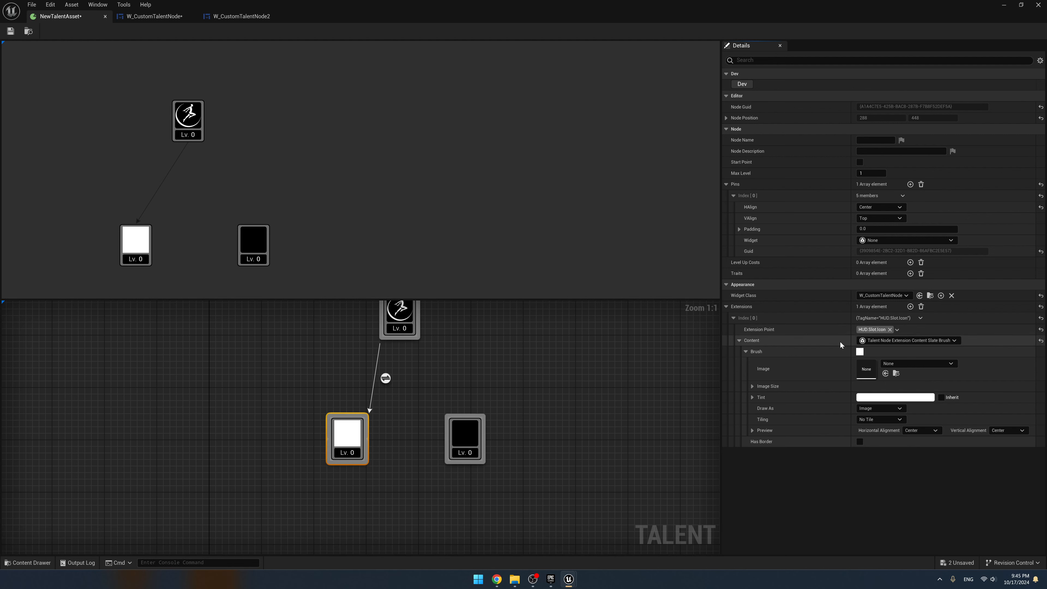
{"action": "left_click", "coordinate": [884, 373]}
{"action": "left_click", "coordinate": [496, 383]}
{"action": "left_click", "coordinate": [331, 436]}
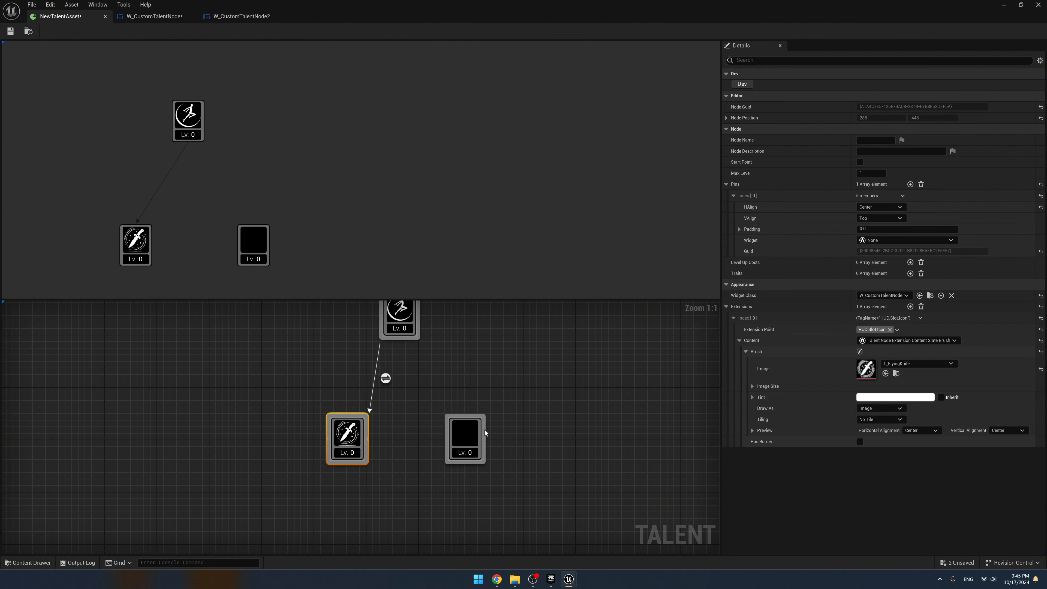
Select the lower-right talent node and pick the T_Jump2 texture in the Textures folder for its icon.
{"action": "left_click", "coordinate": [475, 438]}
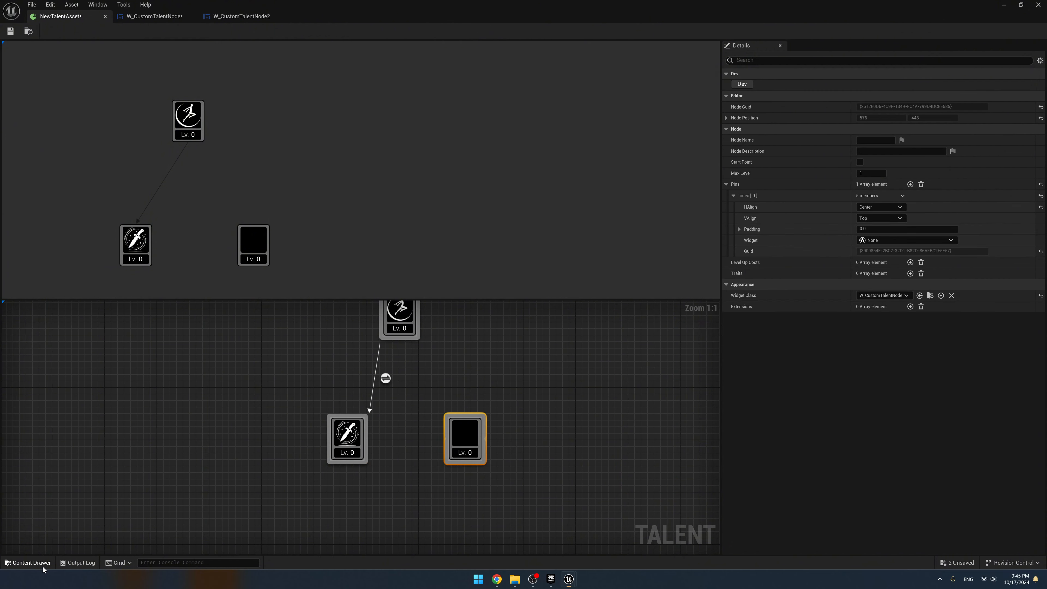
{"action": "left_click", "coordinate": [28, 562]}
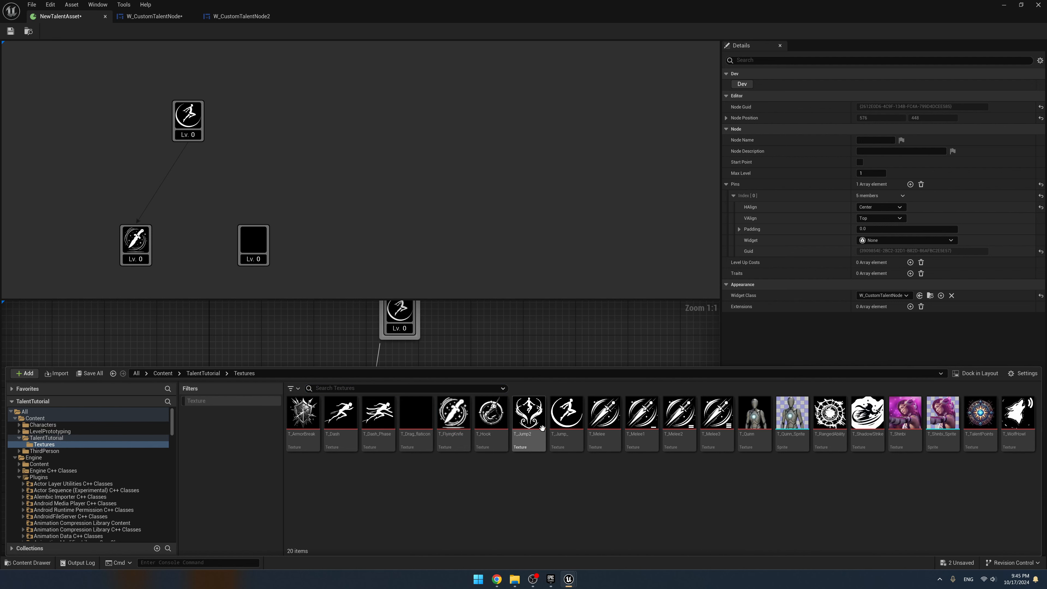
{"action": "left_click", "coordinate": [568, 409]}
{"action": "left_click", "coordinate": [529, 430]}
{"action": "left_click", "coordinate": [795, 339]}
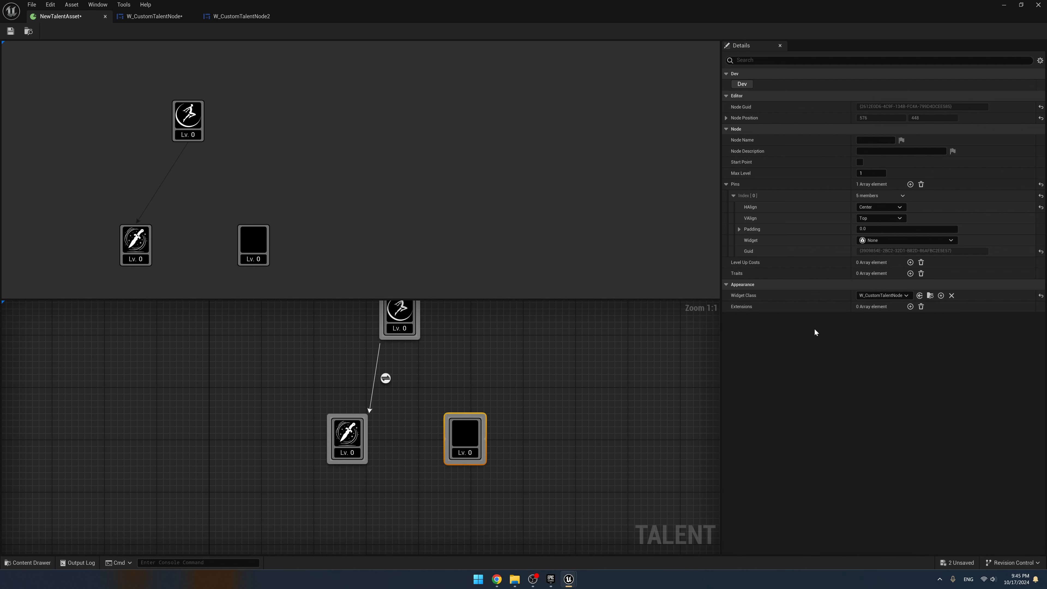
Add an extension to the lower-right talent node with extension point HUD.Slot.Icon and Talent Node Extension Content Slate Brush as content.
{"action": "left_click", "coordinate": [910, 306]}
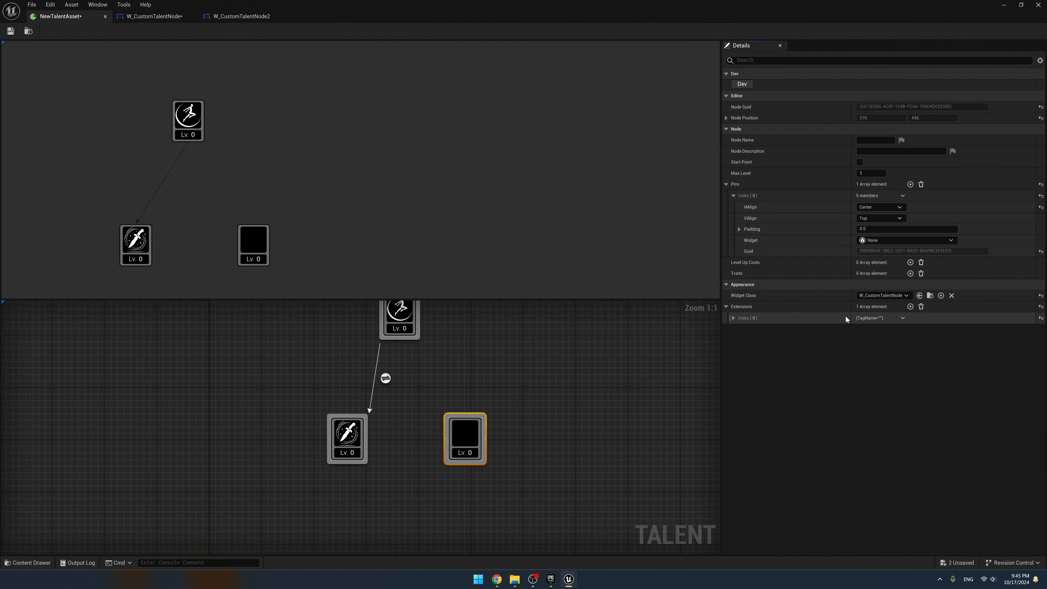
{"action": "left_click", "coordinate": [845, 319]}
{"action": "left_click", "coordinate": [874, 329]}
{"action": "left_click", "coordinate": [872, 393]}
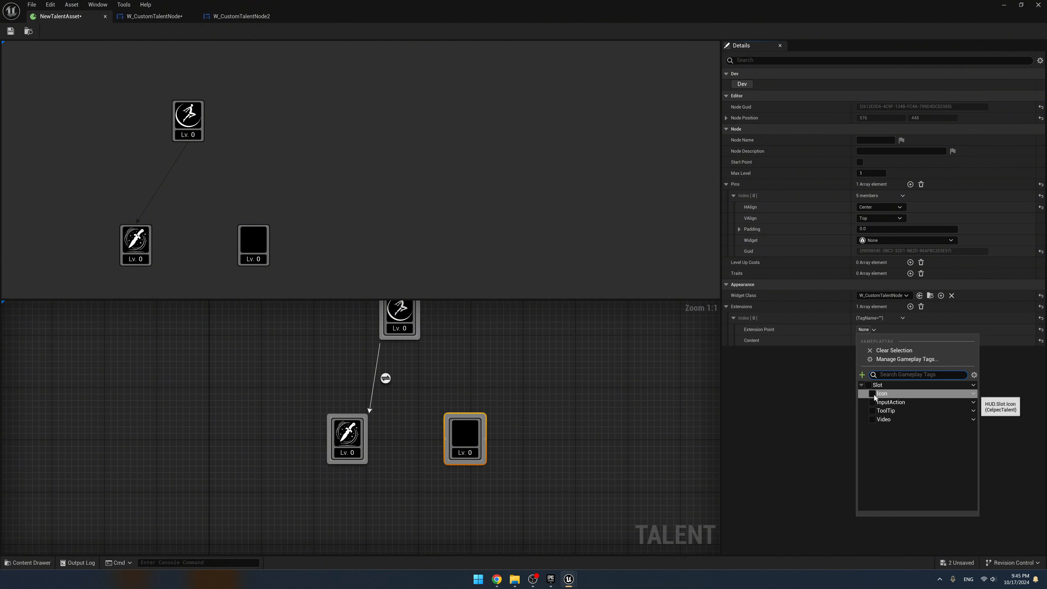
{"action": "left_click", "coordinate": [816, 353]}
{"action": "left_click", "coordinate": [868, 342]}
{"action": "left_click", "coordinate": [892, 378]}
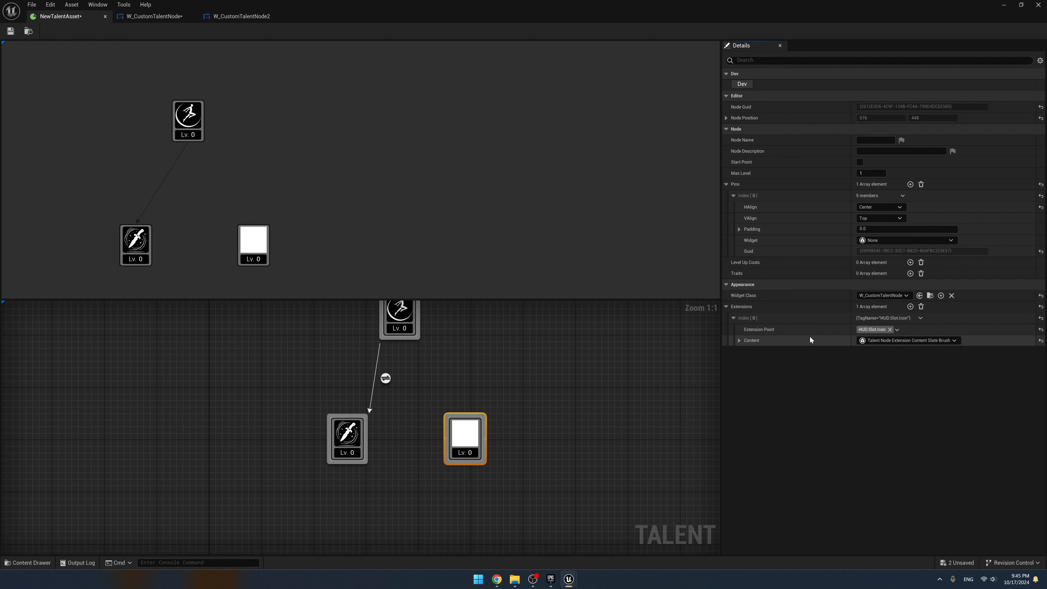
Assign the selected T_Jump2 texture as the brush image of the lower-right node's icon extension.
{"action": "left_click", "coordinate": [810, 340]}
{"action": "left_click", "coordinate": [811, 352]}
{"action": "left_click", "coordinate": [885, 373]}
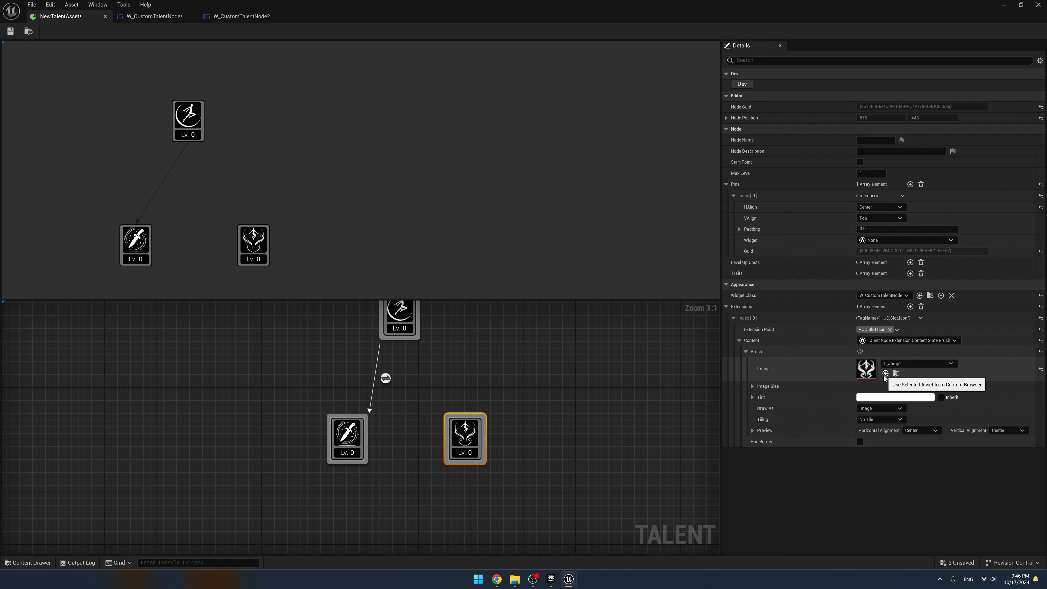
Connect the first talent node to the lower-right node and shift the flying-knife node slightly up and left.
{"action": "left_click_drag", "start_coordinate": [401, 338], "coordinate": [459, 416]}
{"action": "mouse_move", "coordinate": [413, 407]}
{"action": "right_mouse_down"}
{"action": "mouse_move", "coordinate": [462, 412]}
{"action": "mouse_move", "coordinate": [428, 409]}
{"action": "right_mouse_up"}
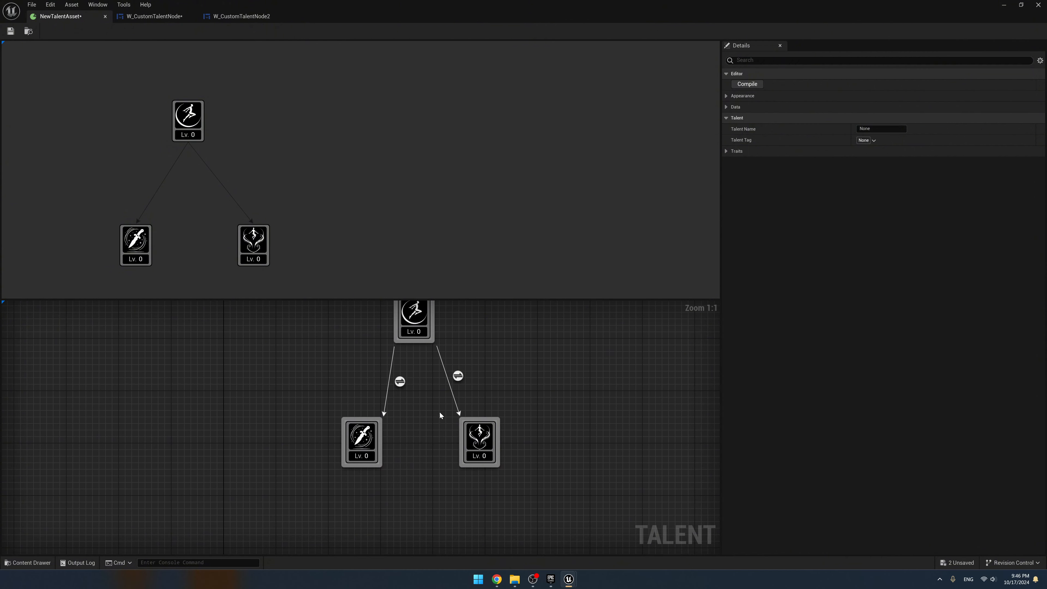
{"action": "left_click", "coordinate": [484, 443]}
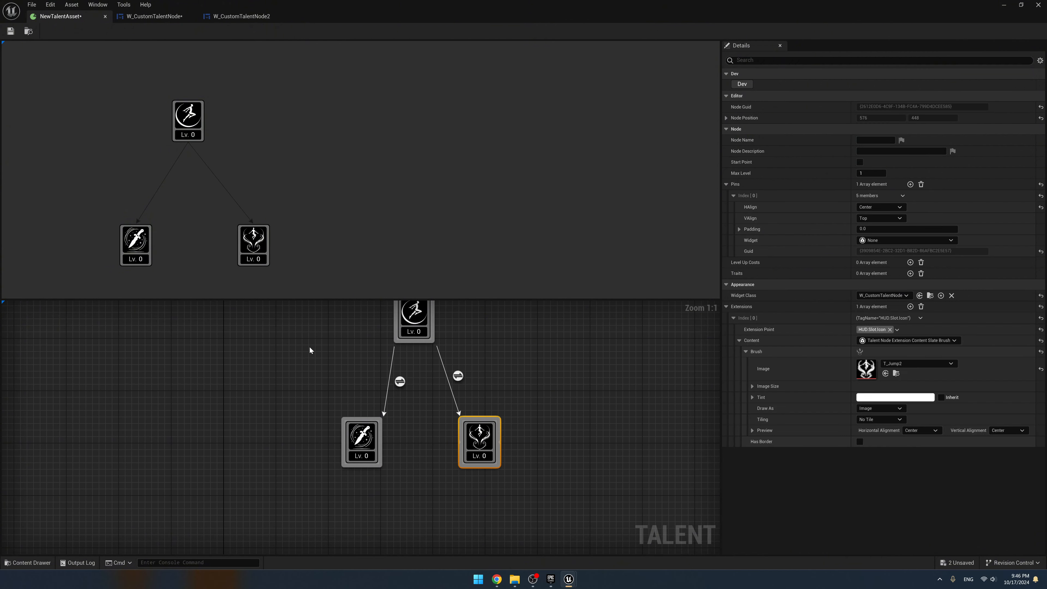
{"action": "right_click_drag", "start_coordinate": [328, 357], "coordinate": [324, 371]}
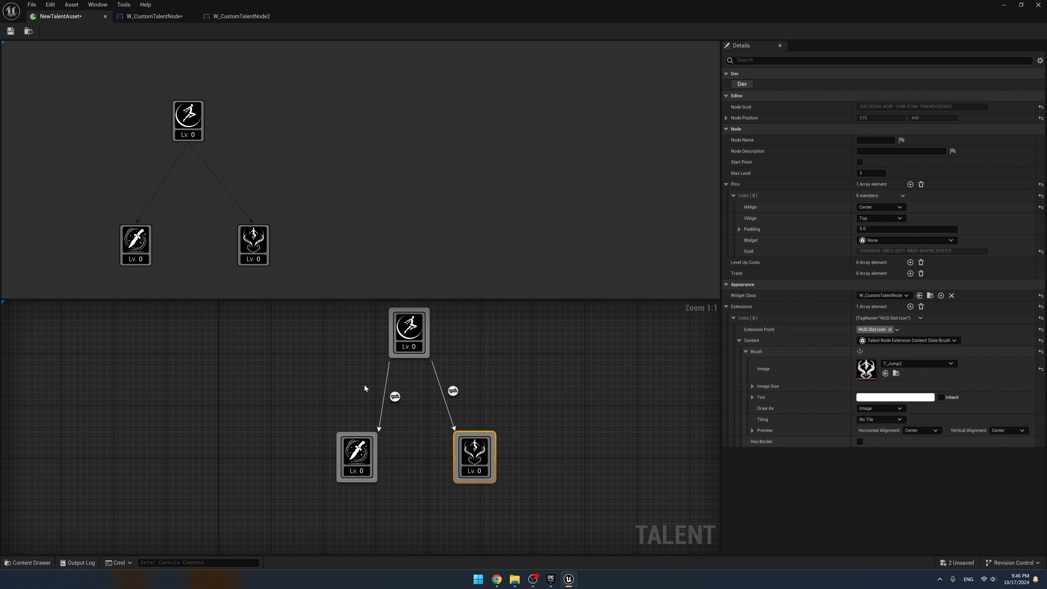
{"action": "left_click_drag", "start_coordinate": [365, 448], "coordinate": [357, 441]}
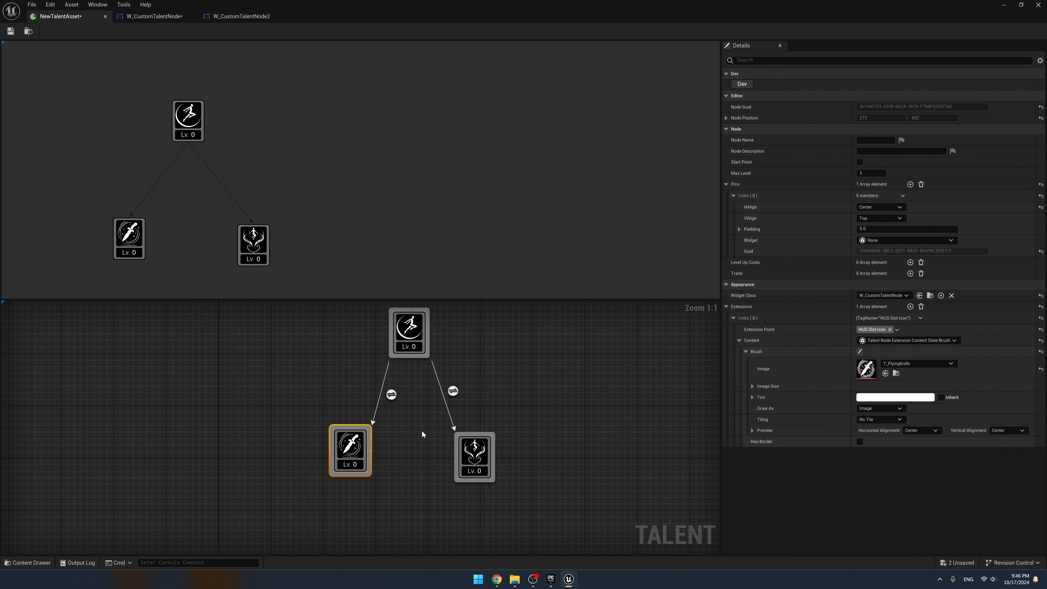
Show the line widget's appearance settings for the connection between the first node and the flying-knife node.
{"action": "left_click", "coordinate": [397, 397]}
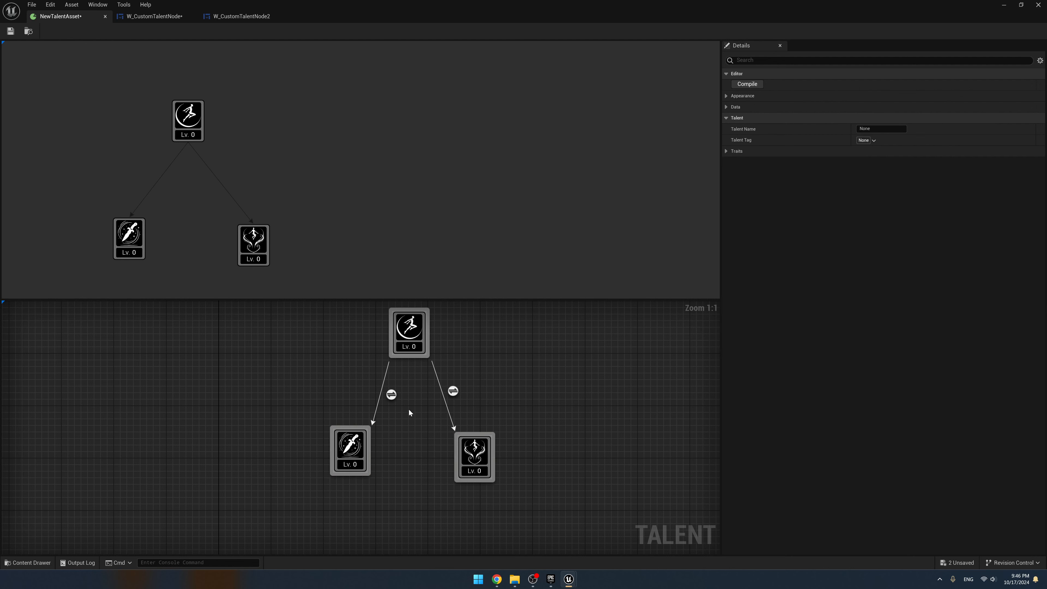
{"action": "left_click_drag", "start_coordinate": [362, 386], "coordinate": [363, 387]}
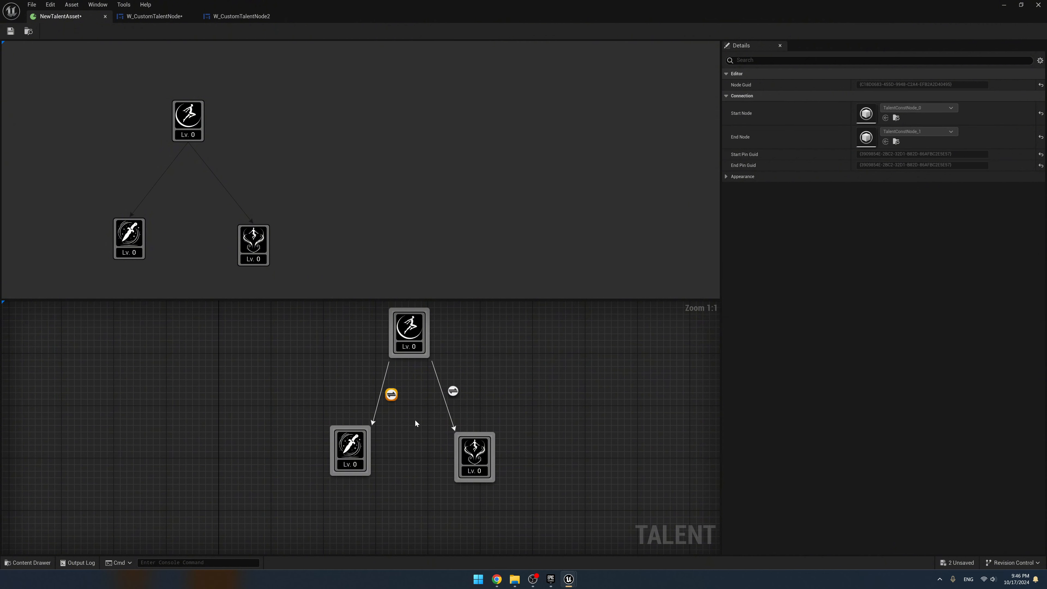
{"action": "left_click", "coordinate": [727, 178]}
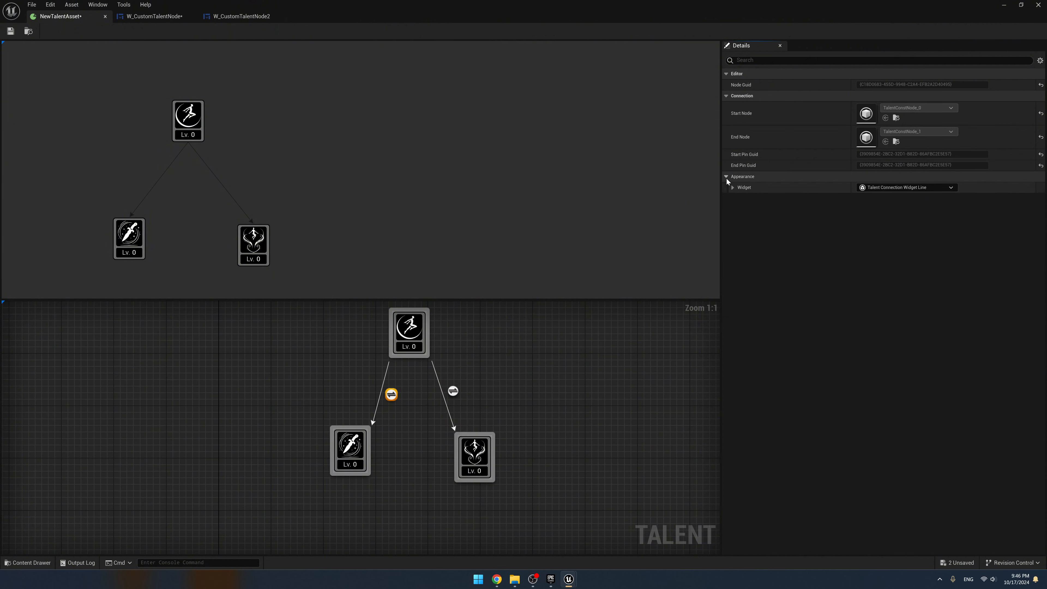
{"action": "left_click", "coordinate": [726, 177]}
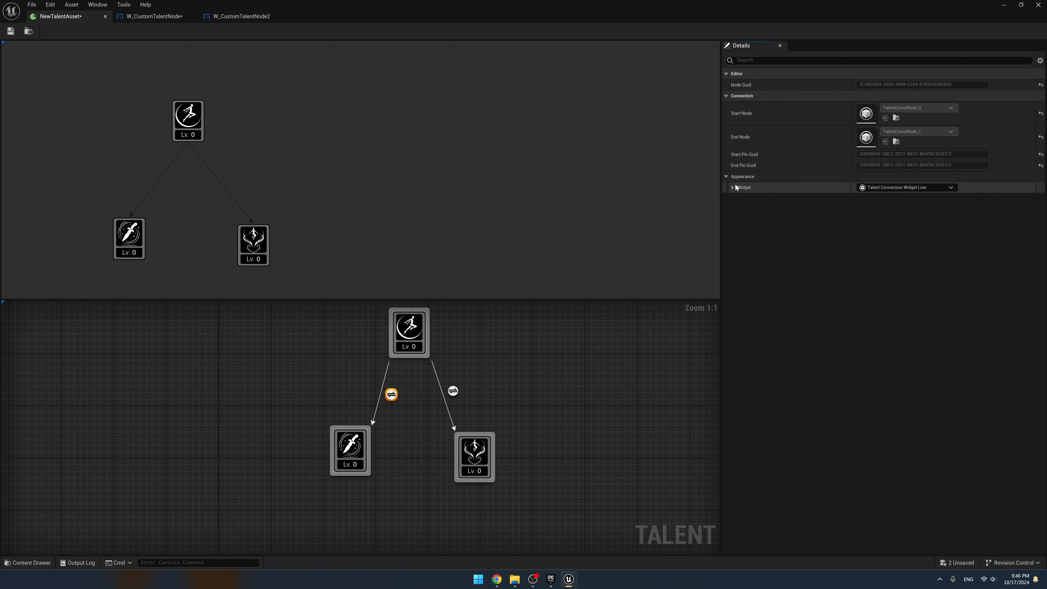
{"action": "left_click", "coordinate": [733, 187]}
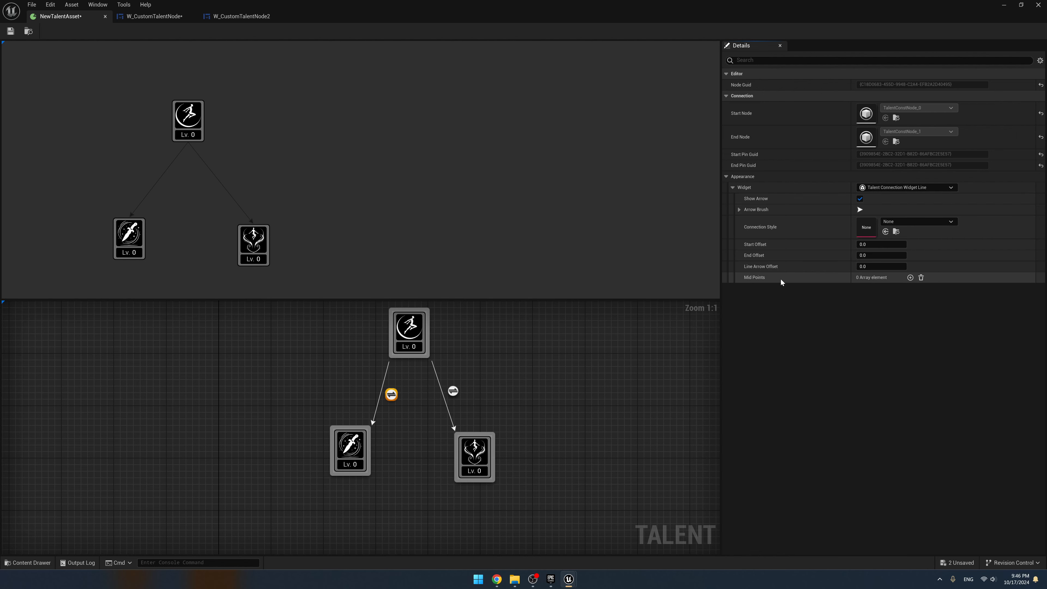
Add a mid point with X 1.0 and Y 0.0 to the flying-knife connection and move the two lower nodes farther apart.
{"action": "left_click", "coordinate": [909, 277]}
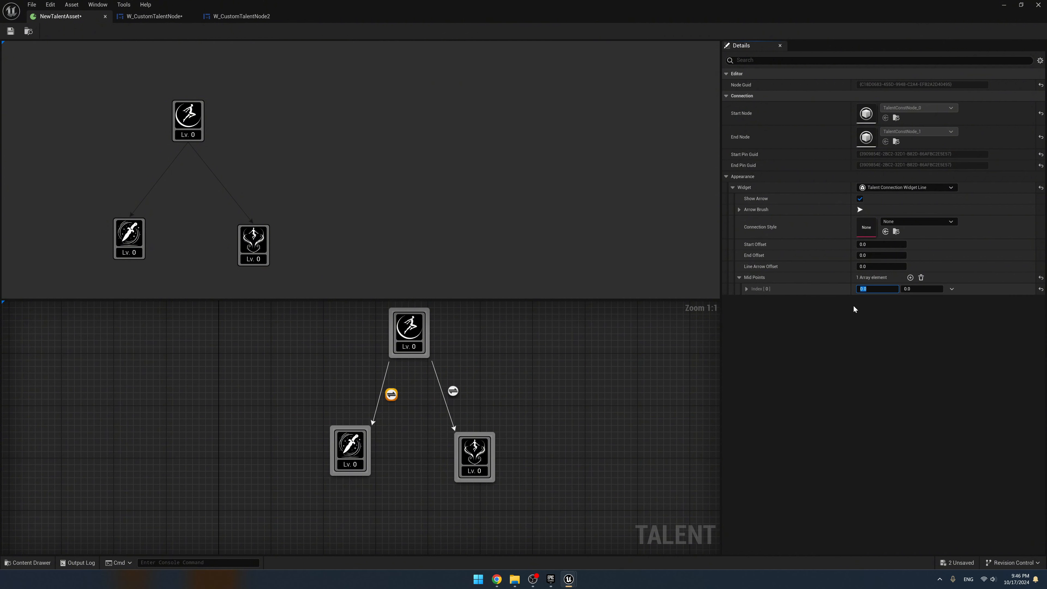
{"action": "left_click", "coordinate": [800, 291]}
{"action": "left_click_drag", "start_coordinate": [864, 291], "coordinate": [884, 297]}
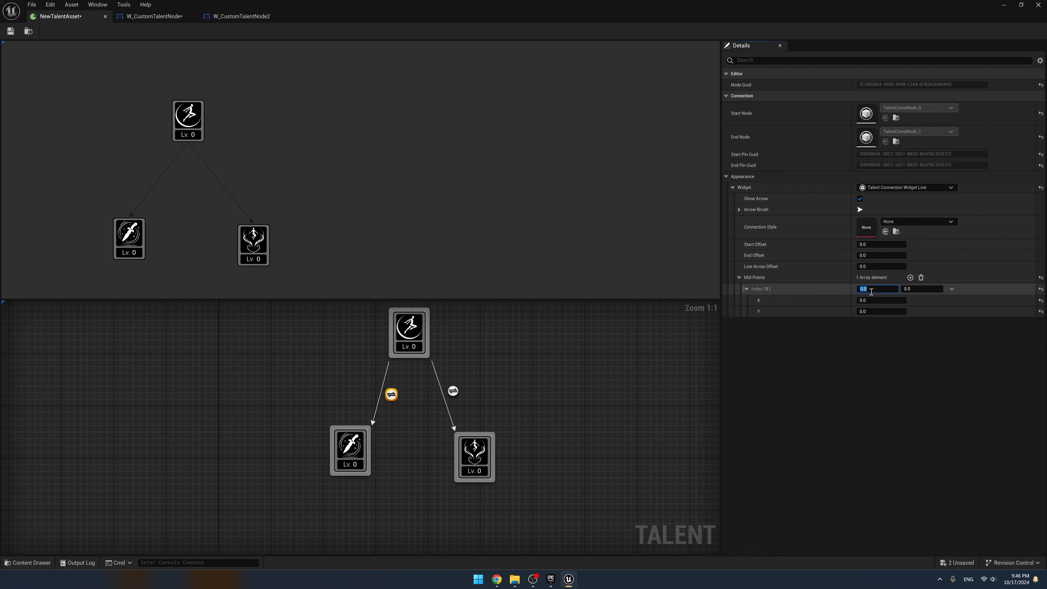
{"action": "left_click", "coordinate": [746, 289]}
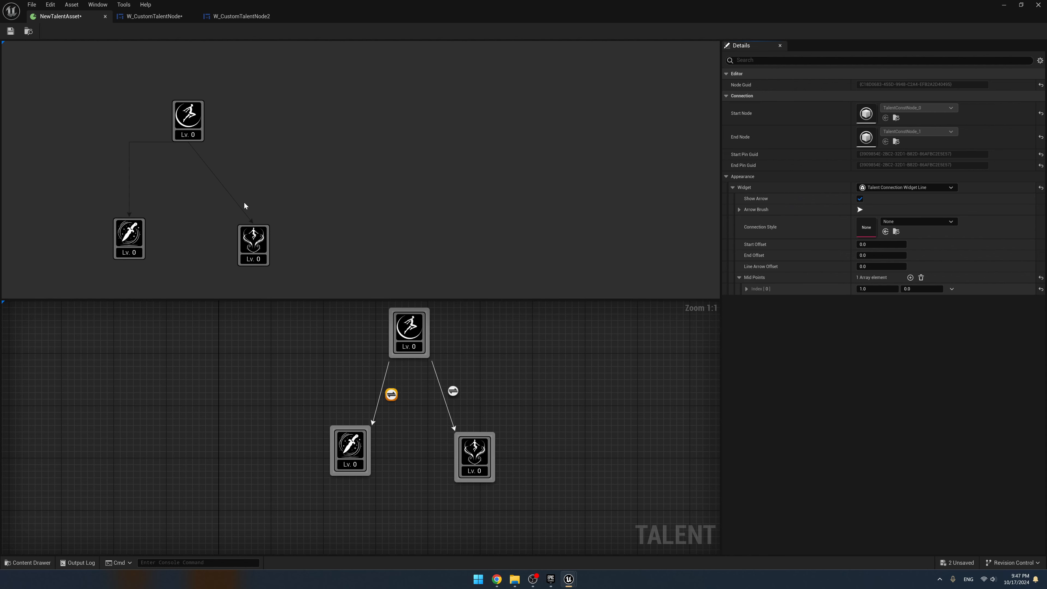
{"action": "left_click_drag", "start_coordinate": [352, 448], "coordinate": [307, 456]}
{"action": "right_click_drag", "start_coordinate": [334, 445], "coordinate": [477, 446]}
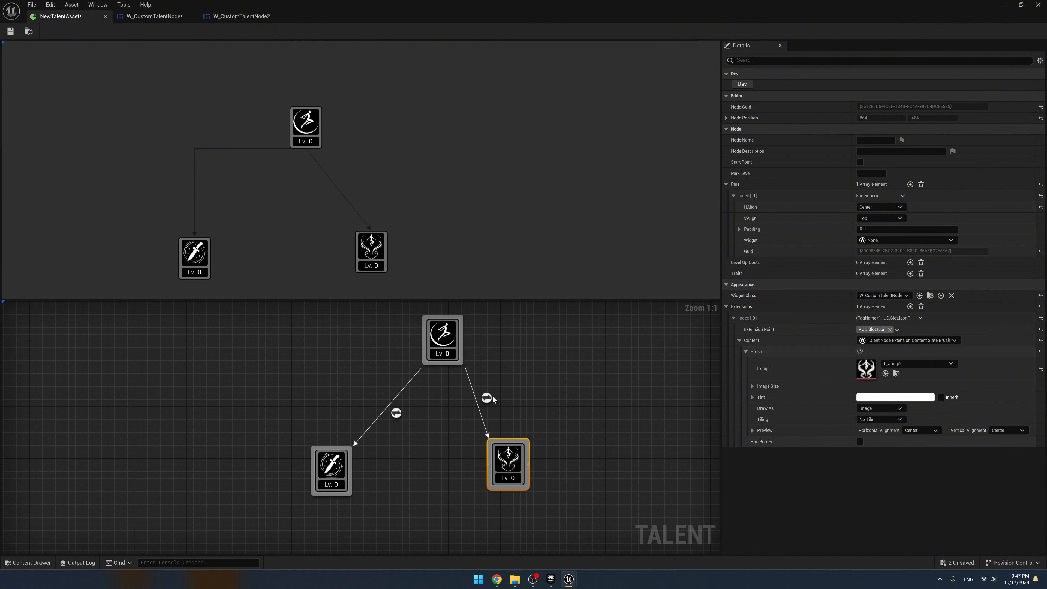
Add a mid point with X 1.0 and Y 0.0 to the connection between the first node and the lower-right node.
{"action": "left_click", "coordinate": [487, 397]}
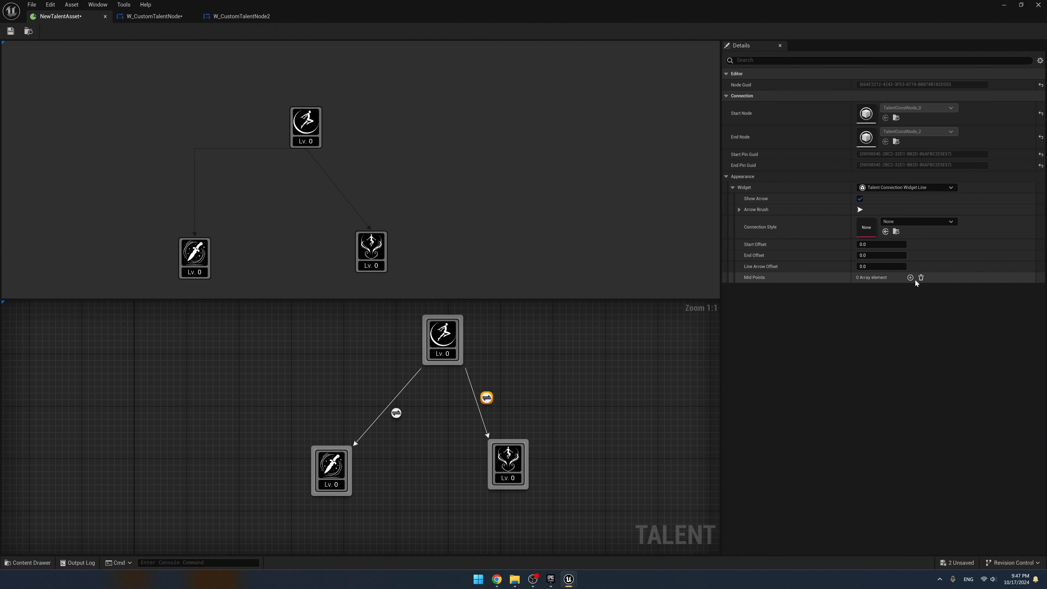
{"action": "left_click", "coordinate": [910, 277]}
{"action": "left_click", "coordinate": [877, 290]}
{"action": "type", "text": "1"}
{"action": "left_click", "coordinate": [834, 293]}
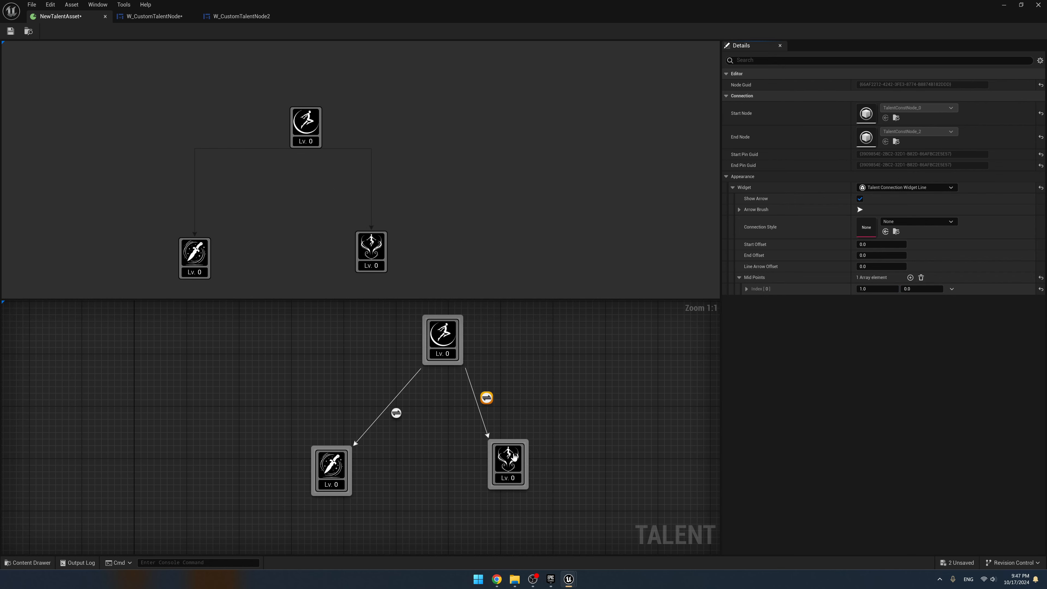
Shift the lower-right node farther right and down, and the flying-knife node slightly right, to balance the branches.
{"action": "left_click_drag", "start_coordinate": [510, 454], "coordinate": [549, 466]}
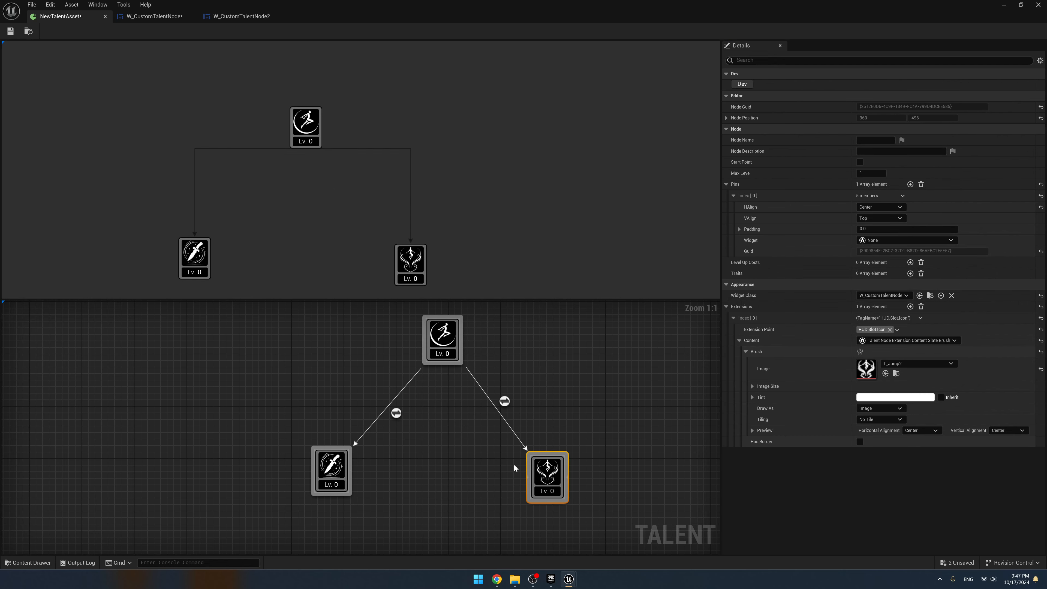
{"action": "right_click_drag", "start_coordinate": [497, 467], "coordinate": [486, 444]}
{"action": "left_click_drag", "start_coordinate": [321, 459], "coordinate": [334, 460]}
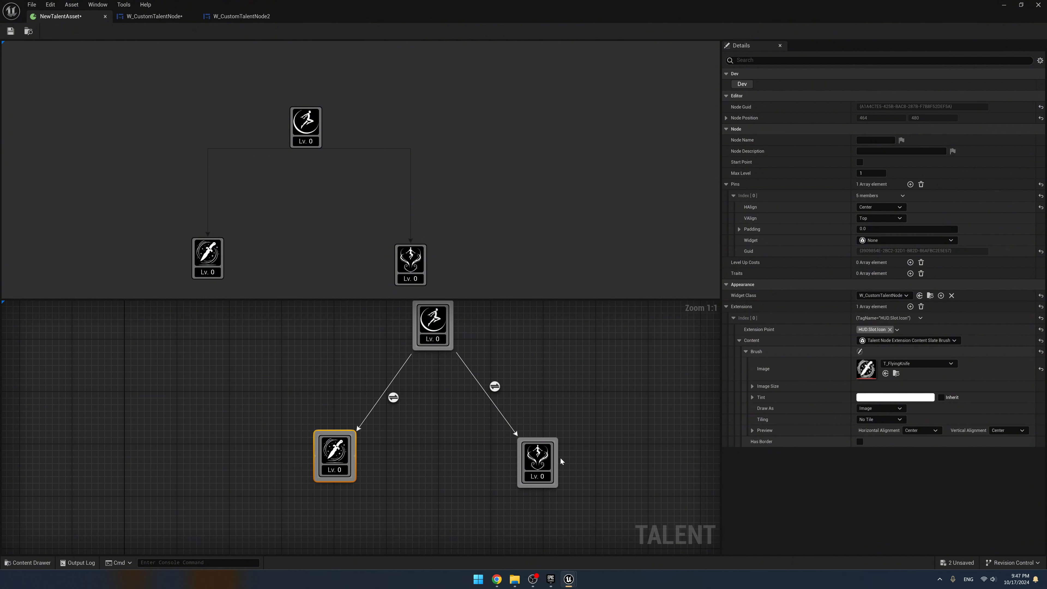
{"action": "mouse_move", "coordinate": [544, 463]}
{"action": "left_mouse_down"}
{"action": "mouse_move", "coordinate": [485, 464]}
{"action": "mouse_move", "coordinate": [537, 466]}
{"action": "left_mouse_up"}
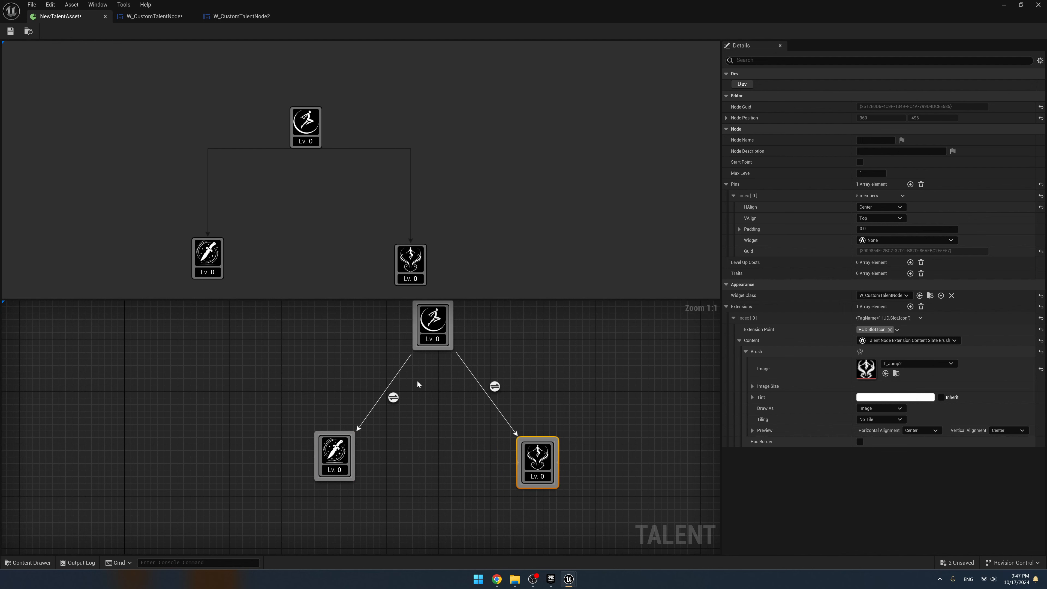
{"action": "left_click_drag", "start_coordinate": [417, 384], "coordinate": [353, 404]}
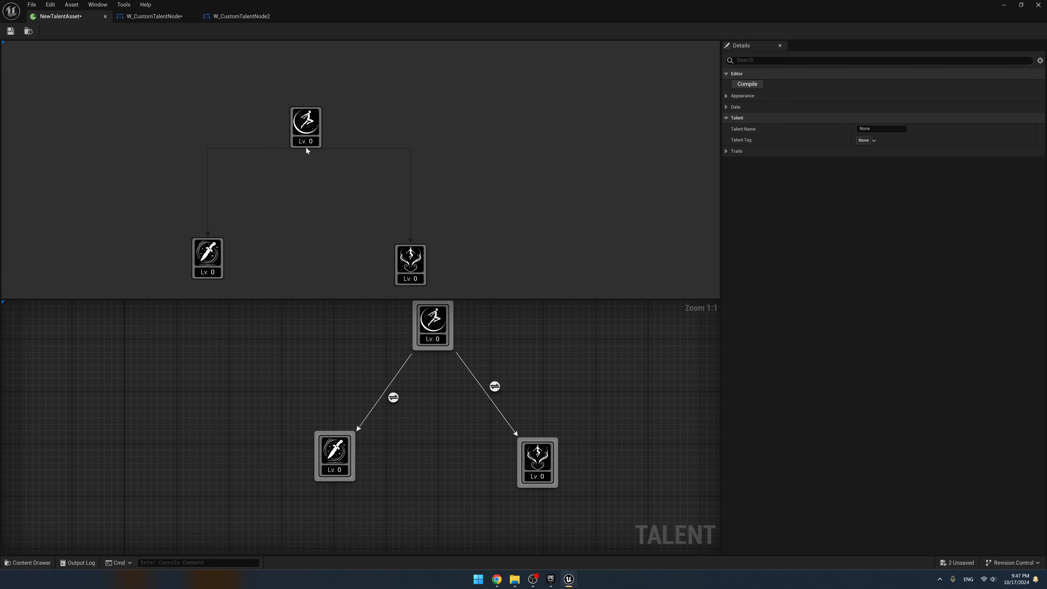
Set the bottom padding of the first talent node's pin to -100.
{"action": "right_click_drag", "start_coordinate": [385, 336], "coordinate": [377, 372]}
{"action": "left_click", "coordinate": [425, 363]}
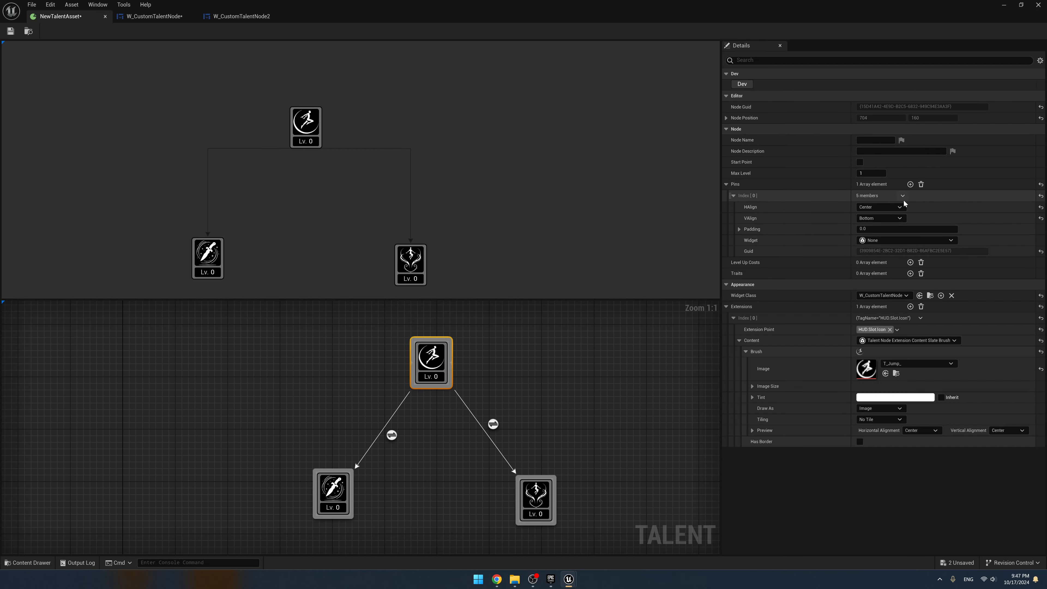
{"action": "left_click", "coordinate": [739, 229]}
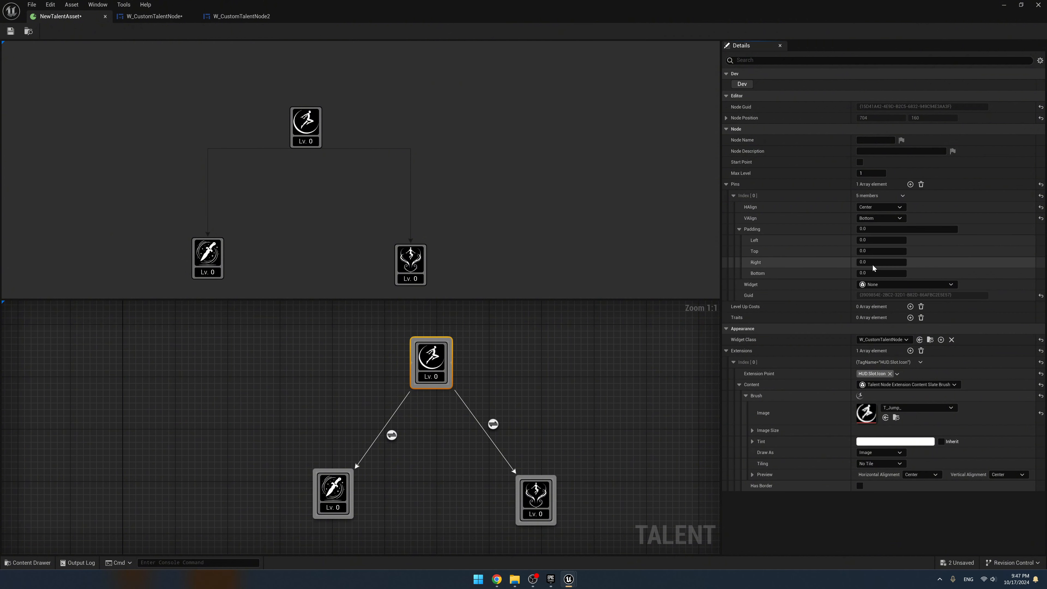
{"action": "left_click", "coordinate": [873, 273]}
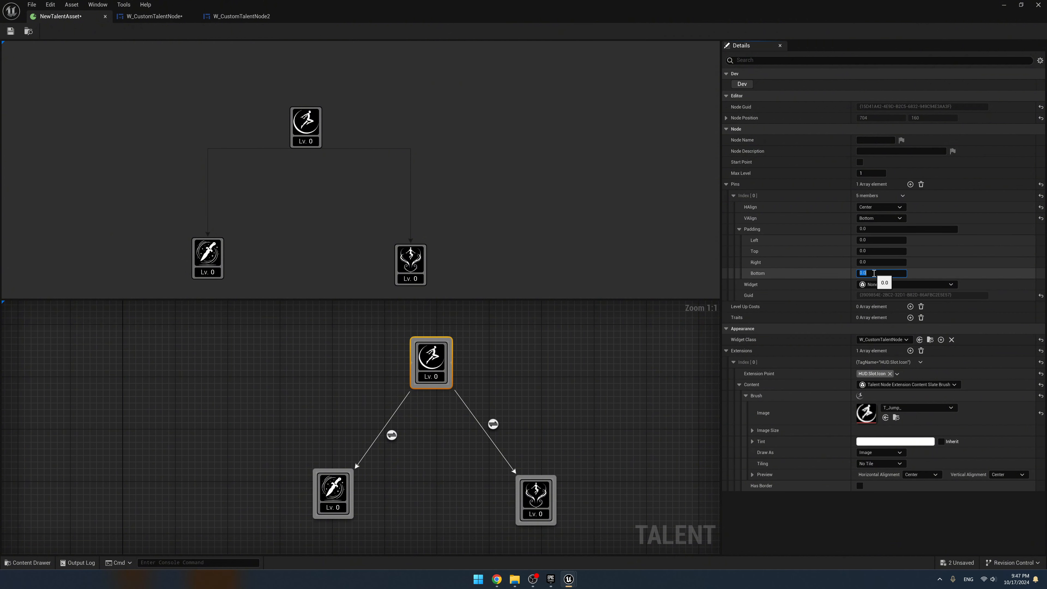
{"action": "type", "text": "-1"}
{"action": "key", "text": "Return"}
{"action": "left_click", "coordinate": [842, 275]}
{"action": "left_click", "coordinate": [867, 273]}
Assign Talent Pin Widget Line to the first node's pin and set its end point's Y value to -100.
{"action": "left_click", "coordinate": [882, 284]}
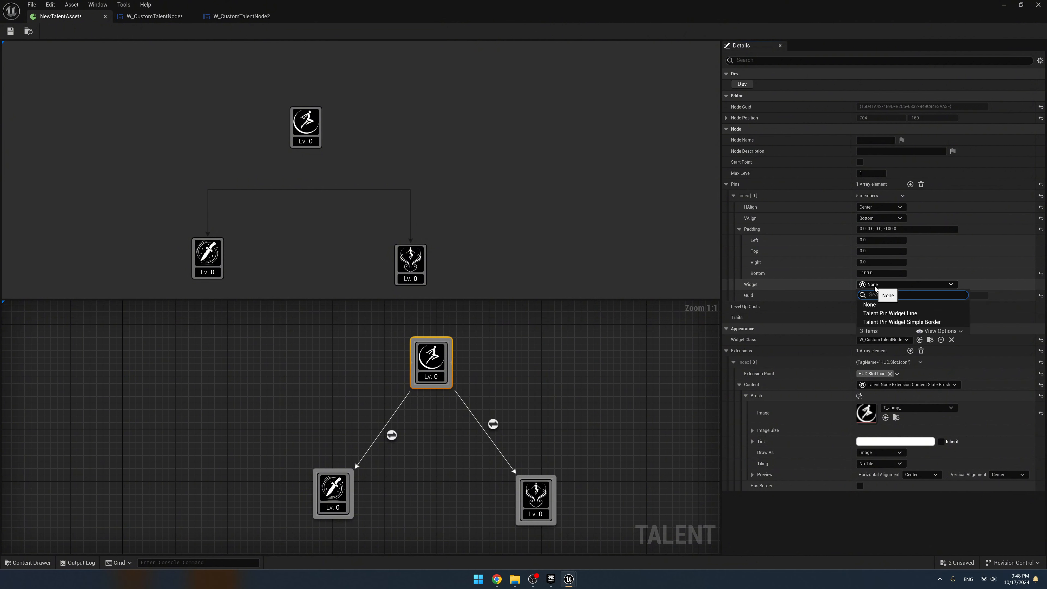
{"action": "left_click", "coordinate": [900, 314]}
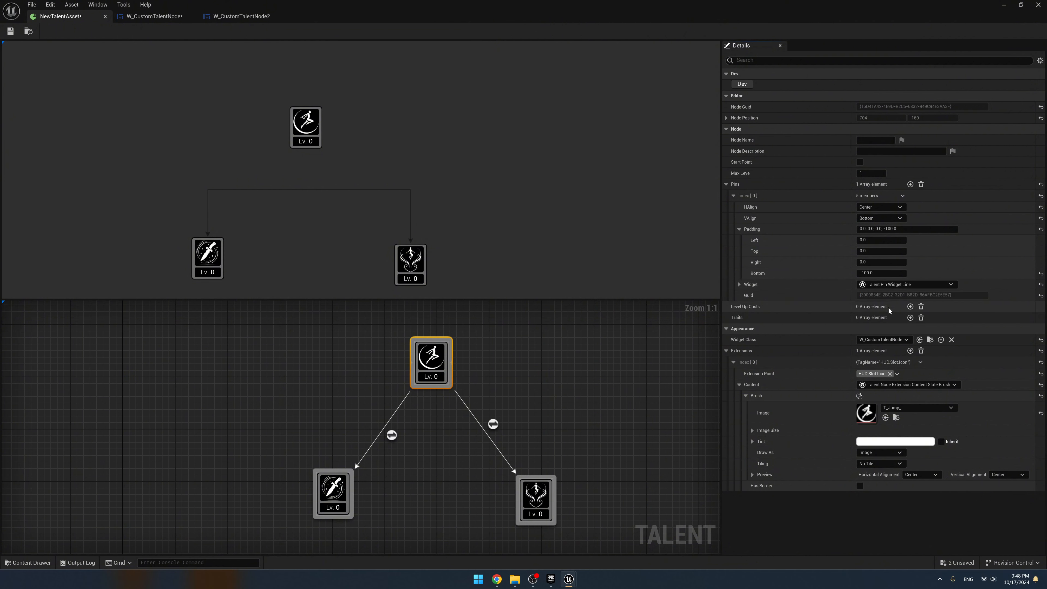
{"action": "left_click", "coordinate": [778, 286]}
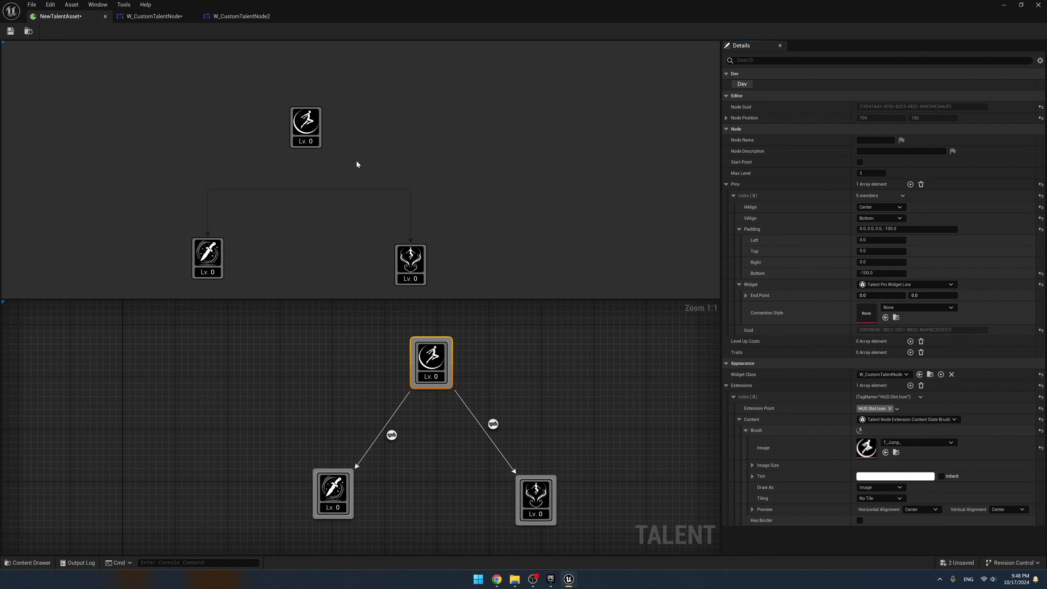
{"action": "left_click", "coordinate": [933, 296]}
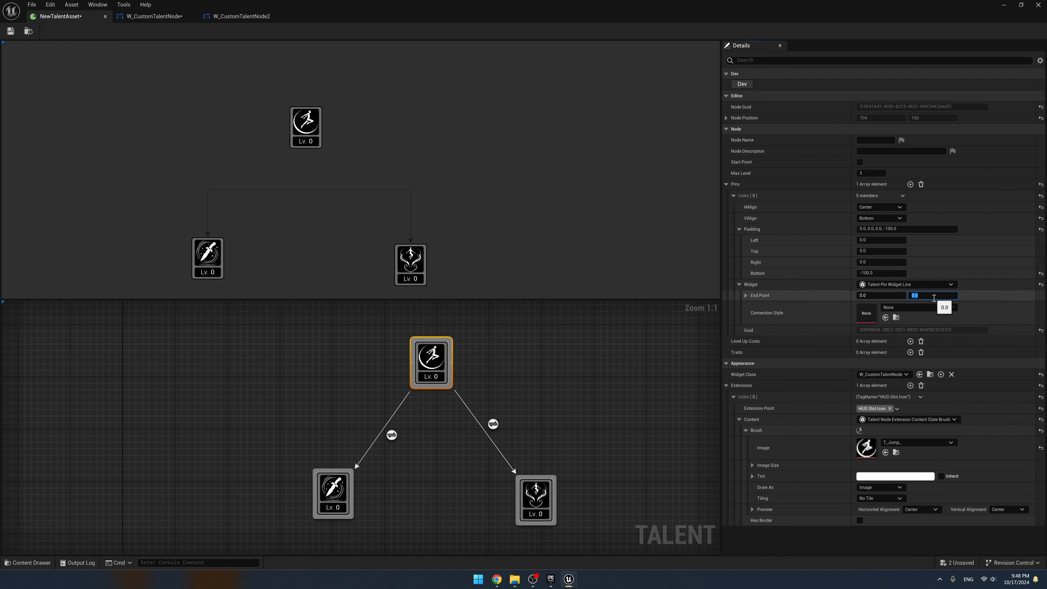
{"action": "type", "text": "-100"}
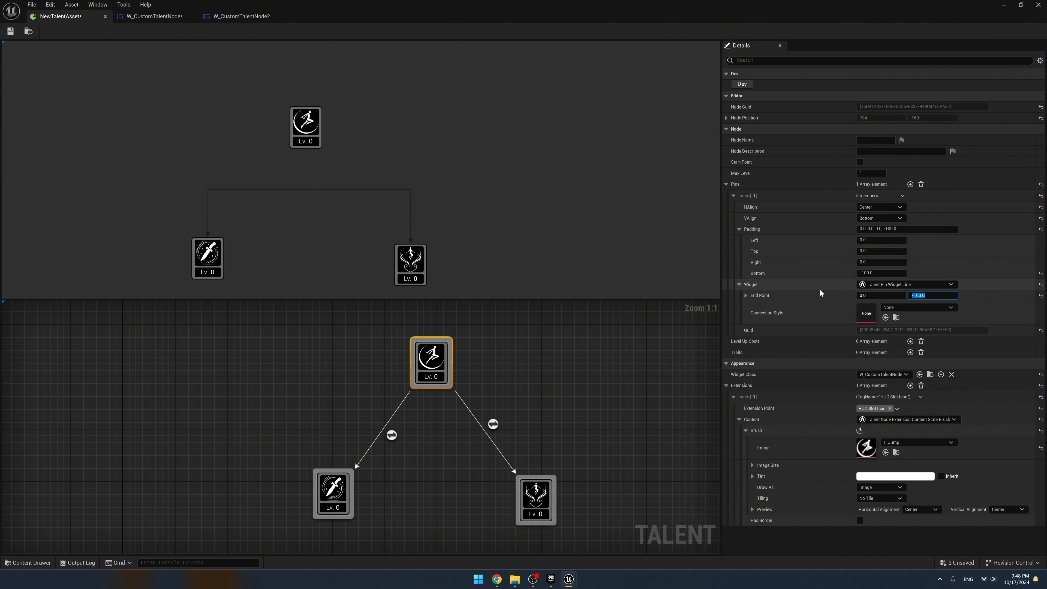
{"action": "key", "text": "Return"}
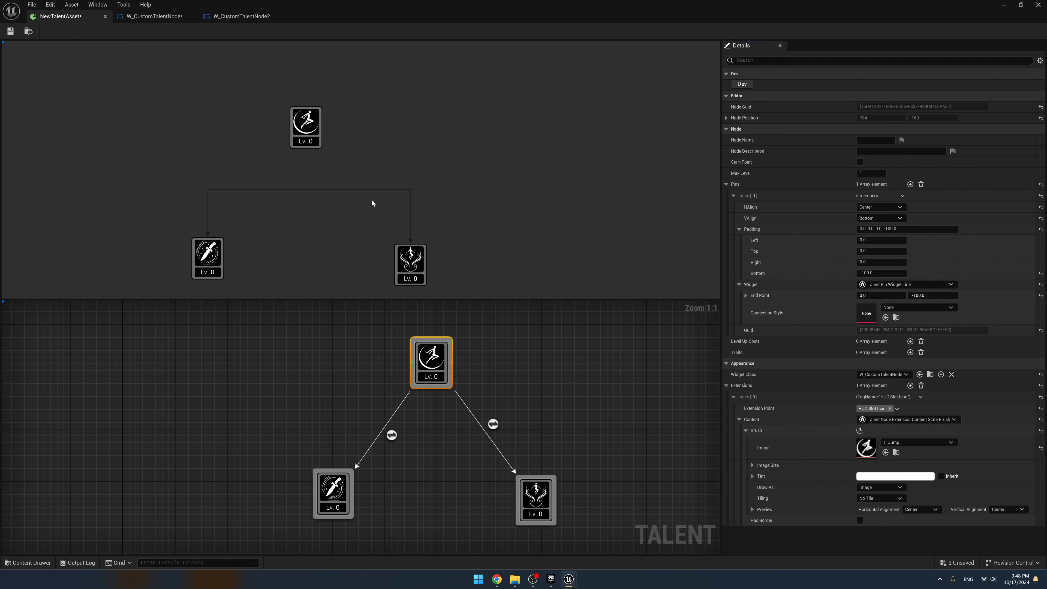
Reposition the flying-knife and lower-right nodes closer together and farther below the first node, spaced about evenly on both sides.
{"action": "right_click_drag", "start_coordinate": [385, 407], "coordinate": [363, 367]}
{"action": "mouse_move", "coordinate": [317, 448]}
{"action": "left_mouse_down"}
{"action": "mouse_move", "coordinate": [291, 409]}
{"action": "mouse_move", "coordinate": [330, 442]}
{"action": "left_mouse_up"}
{"action": "mouse_move", "coordinate": [519, 466]}
{"action": "left_mouse_down"}
{"action": "mouse_move", "coordinate": [519, 441]}
{"action": "mouse_move", "coordinate": [532, 454]}
{"action": "mouse_move", "coordinate": [445, 414]}
{"action": "mouse_move", "coordinate": [527, 441]}
{"action": "mouse_move", "coordinate": [503, 466]}
{"action": "left_mouse_up"}
{"action": "mouse_move", "coordinate": [439, 466]}
{"action": "right_mouse_down"}
{"action": "mouse_move", "coordinate": [493, 437]}
{"action": "mouse_move", "coordinate": [432, 438]}
{"action": "mouse_move", "coordinate": [437, 447]}
{"action": "right_mouse_up"}
{"action": "scroll", "coordinate": [492, 437], "scroll_direction": "down", "scroll_amount": 2}
{"action": "scroll", "coordinate": [432, 435], "scroll_direction": "up", "scroll_amount": 2}
{"action": "left_click_drag", "start_coordinate": [503, 439], "coordinate": [491, 458]}
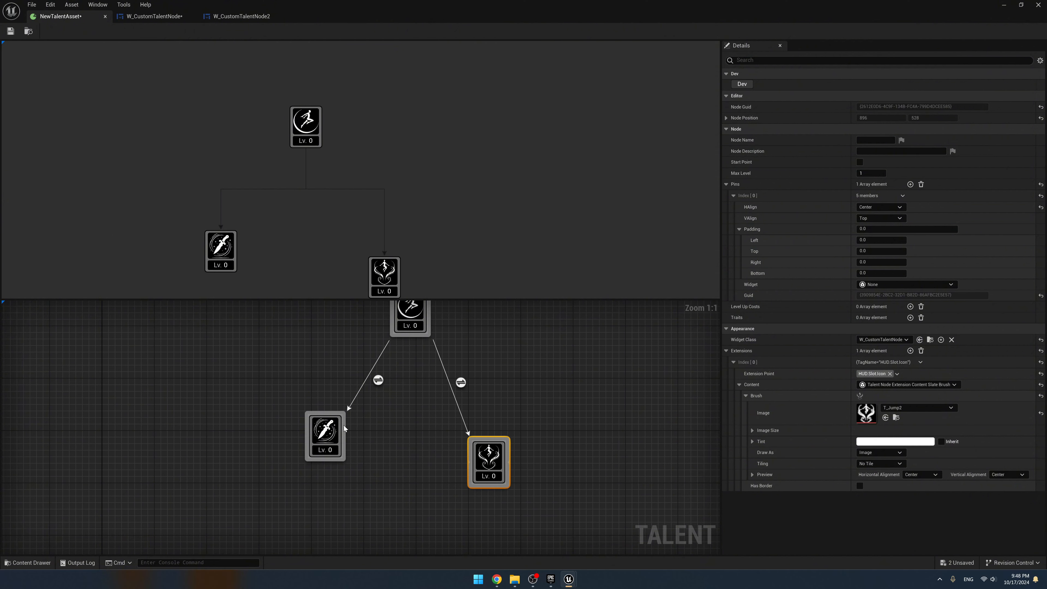
{"action": "left_click_drag", "start_coordinate": [343, 426], "coordinate": [363, 447]}
{"action": "right_click_drag", "start_coordinate": [420, 455], "coordinate": [446, 434]}
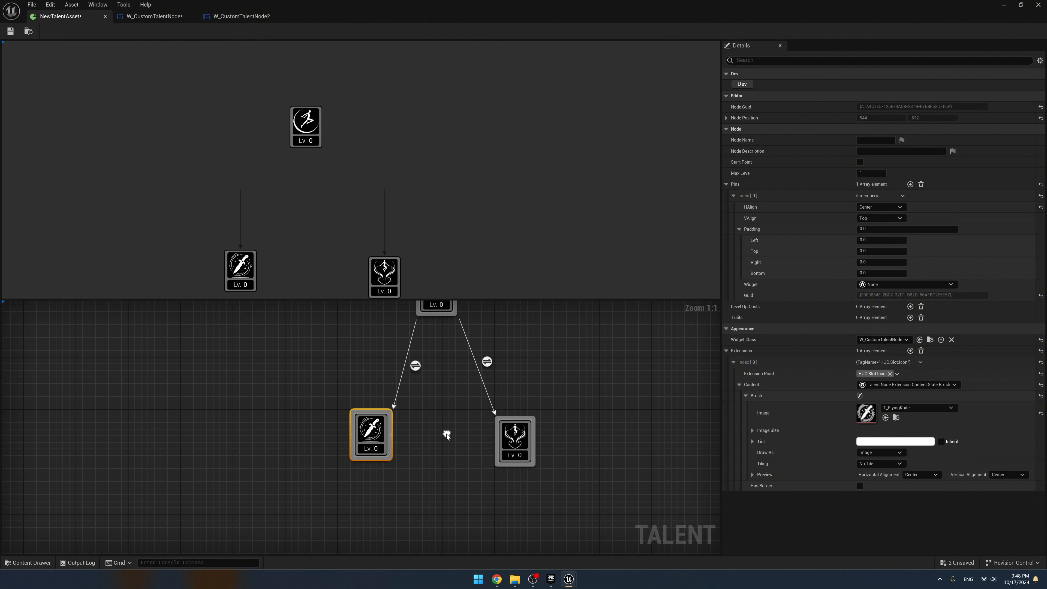
{"action": "left_click_drag", "start_coordinate": [375, 441], "coordinate": [363, 440]}
{"action": "left_click_drag", "start_coordinate": [515, 439], "coordinate": [522, 433]}
{"action": "right_click_drag", "start_coordinate": [465, 440], "coordinate": [392, 429]}
{"action": "left_click_drag", "start_coordinate": [461, 421], "coordinate": [468, 424]}
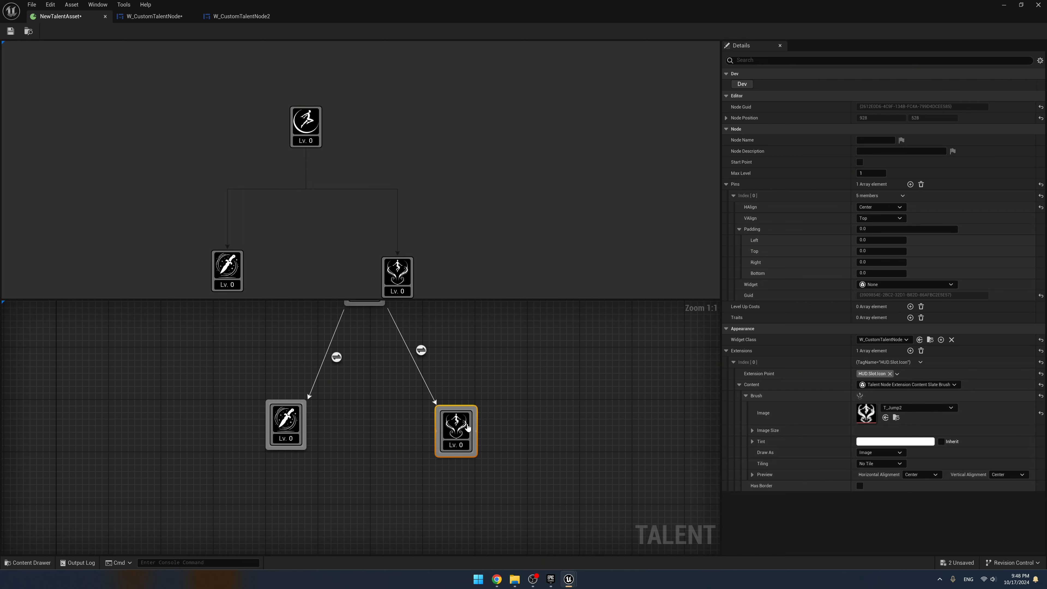
{"action": "right_click_drag", "start_coordinate": [467, 424], "coordinate": [571, 429]}
{"action": "left_click", "coordinate": [428, 352]}
{"action": "right_click_drag", "start_coordinate": [474, 356], "coordinate": [412, 396]}
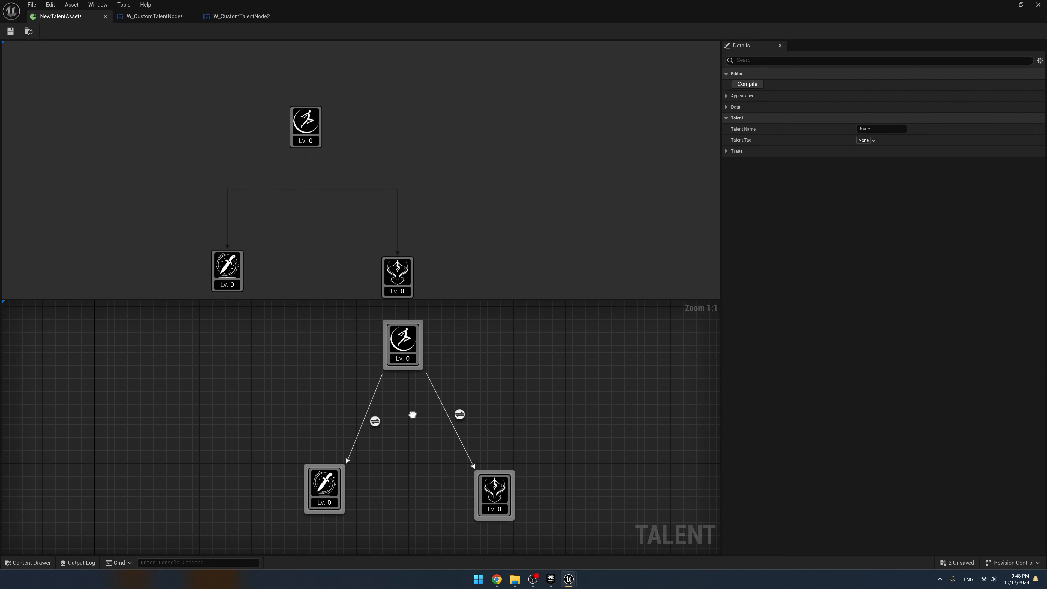